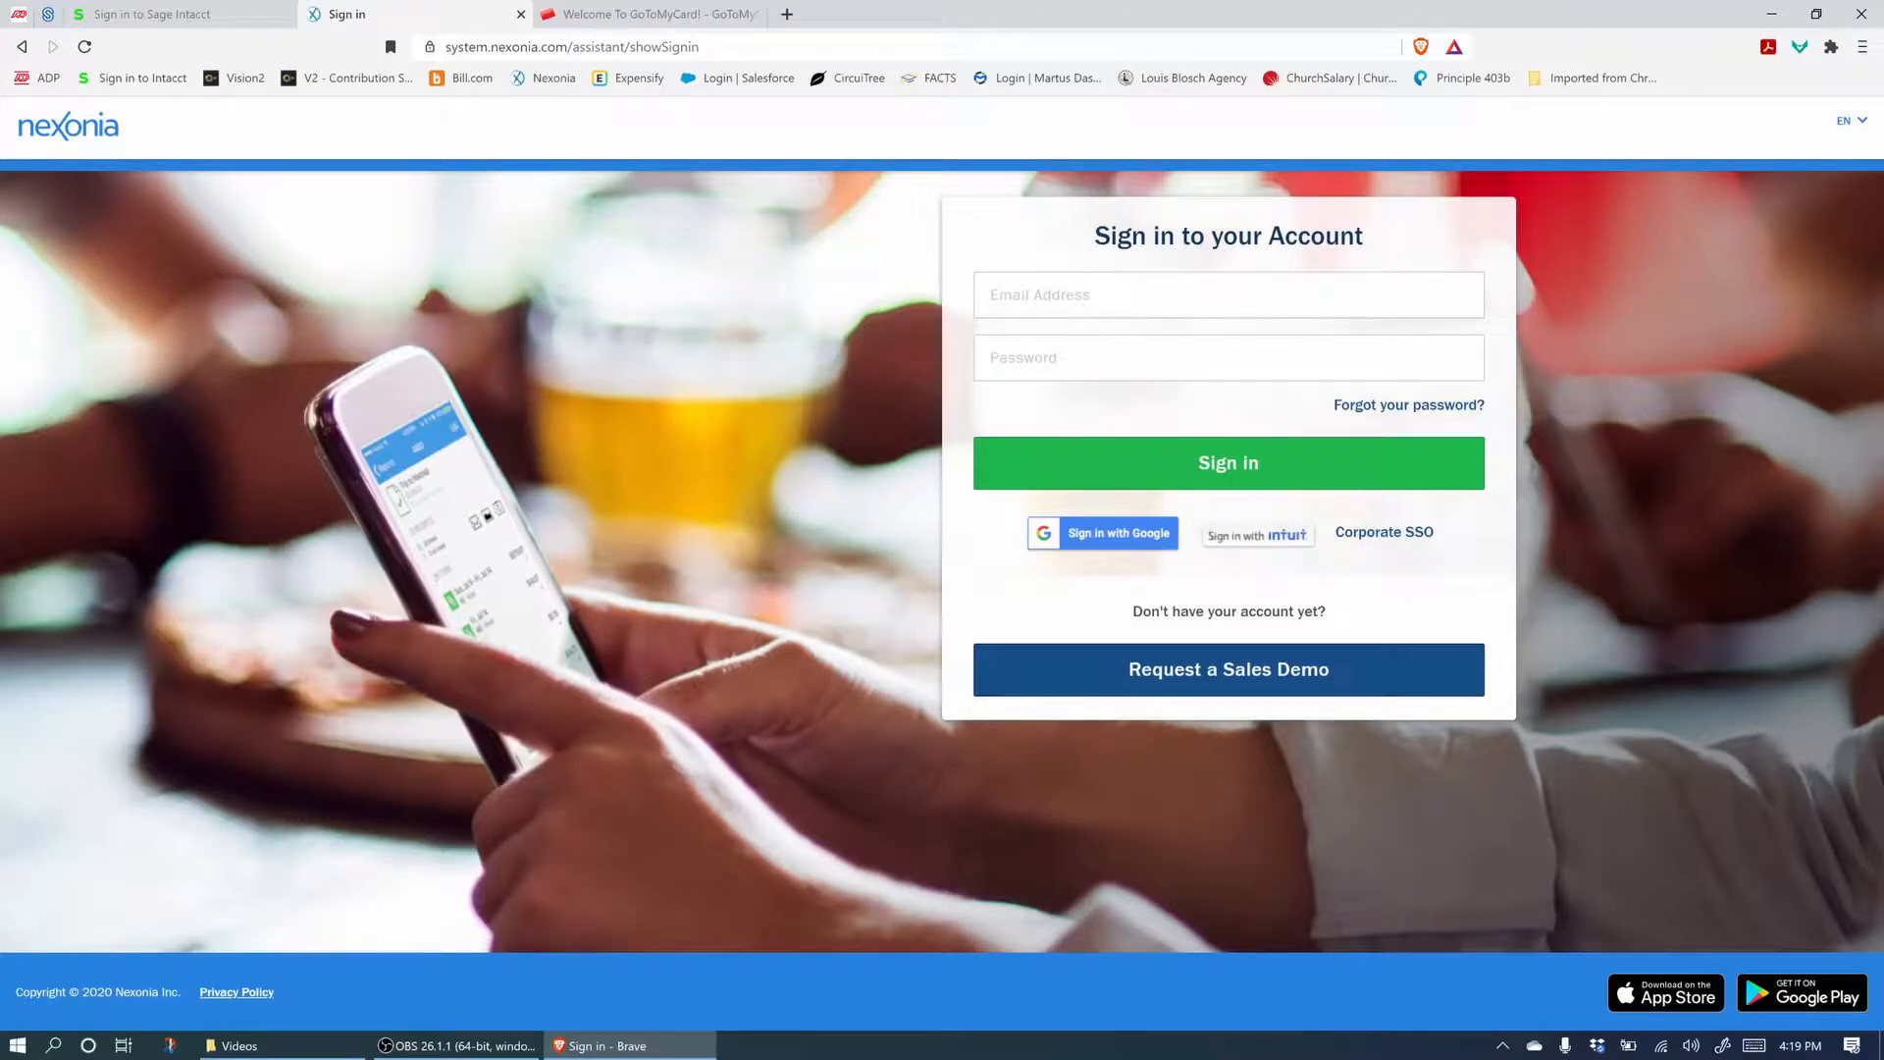
# Sign in to the account with the saved e-mail and password, and open the expense reports list.
pyautogui.click(1128, 296)
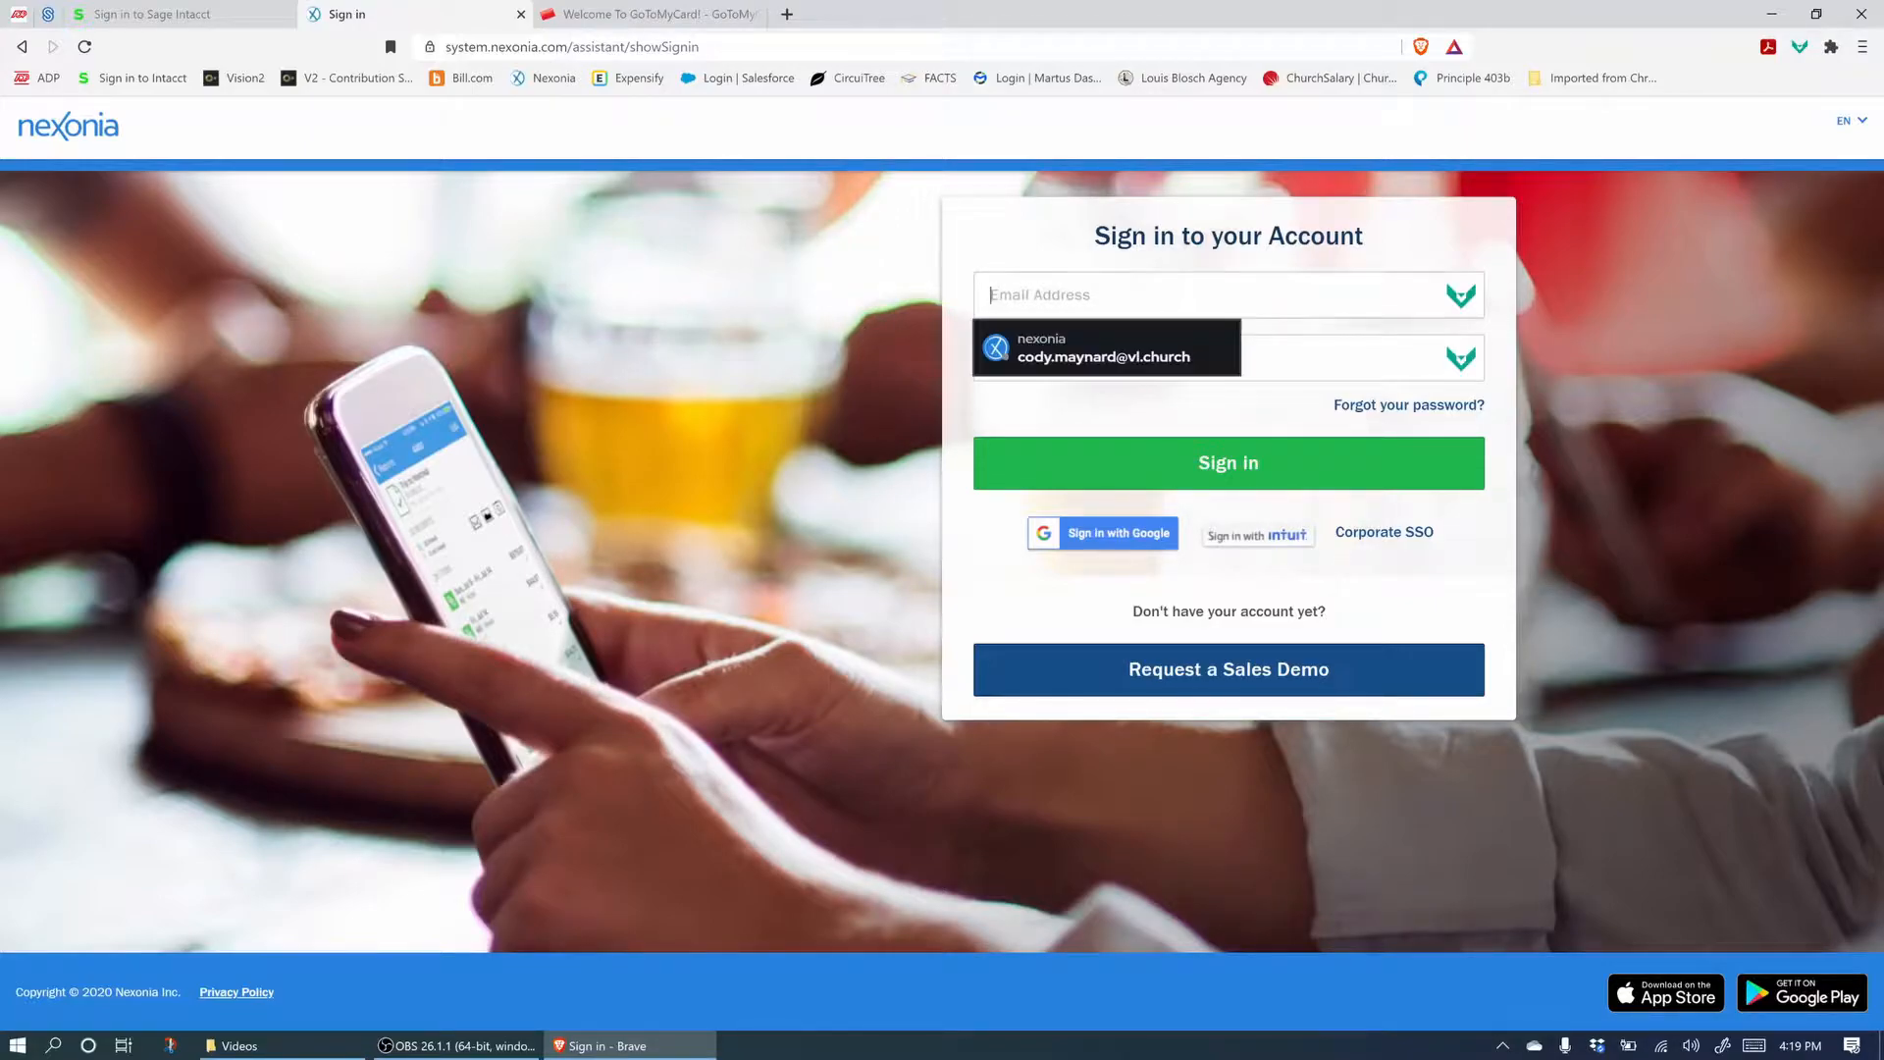
pyautogui.click(1127, 373)
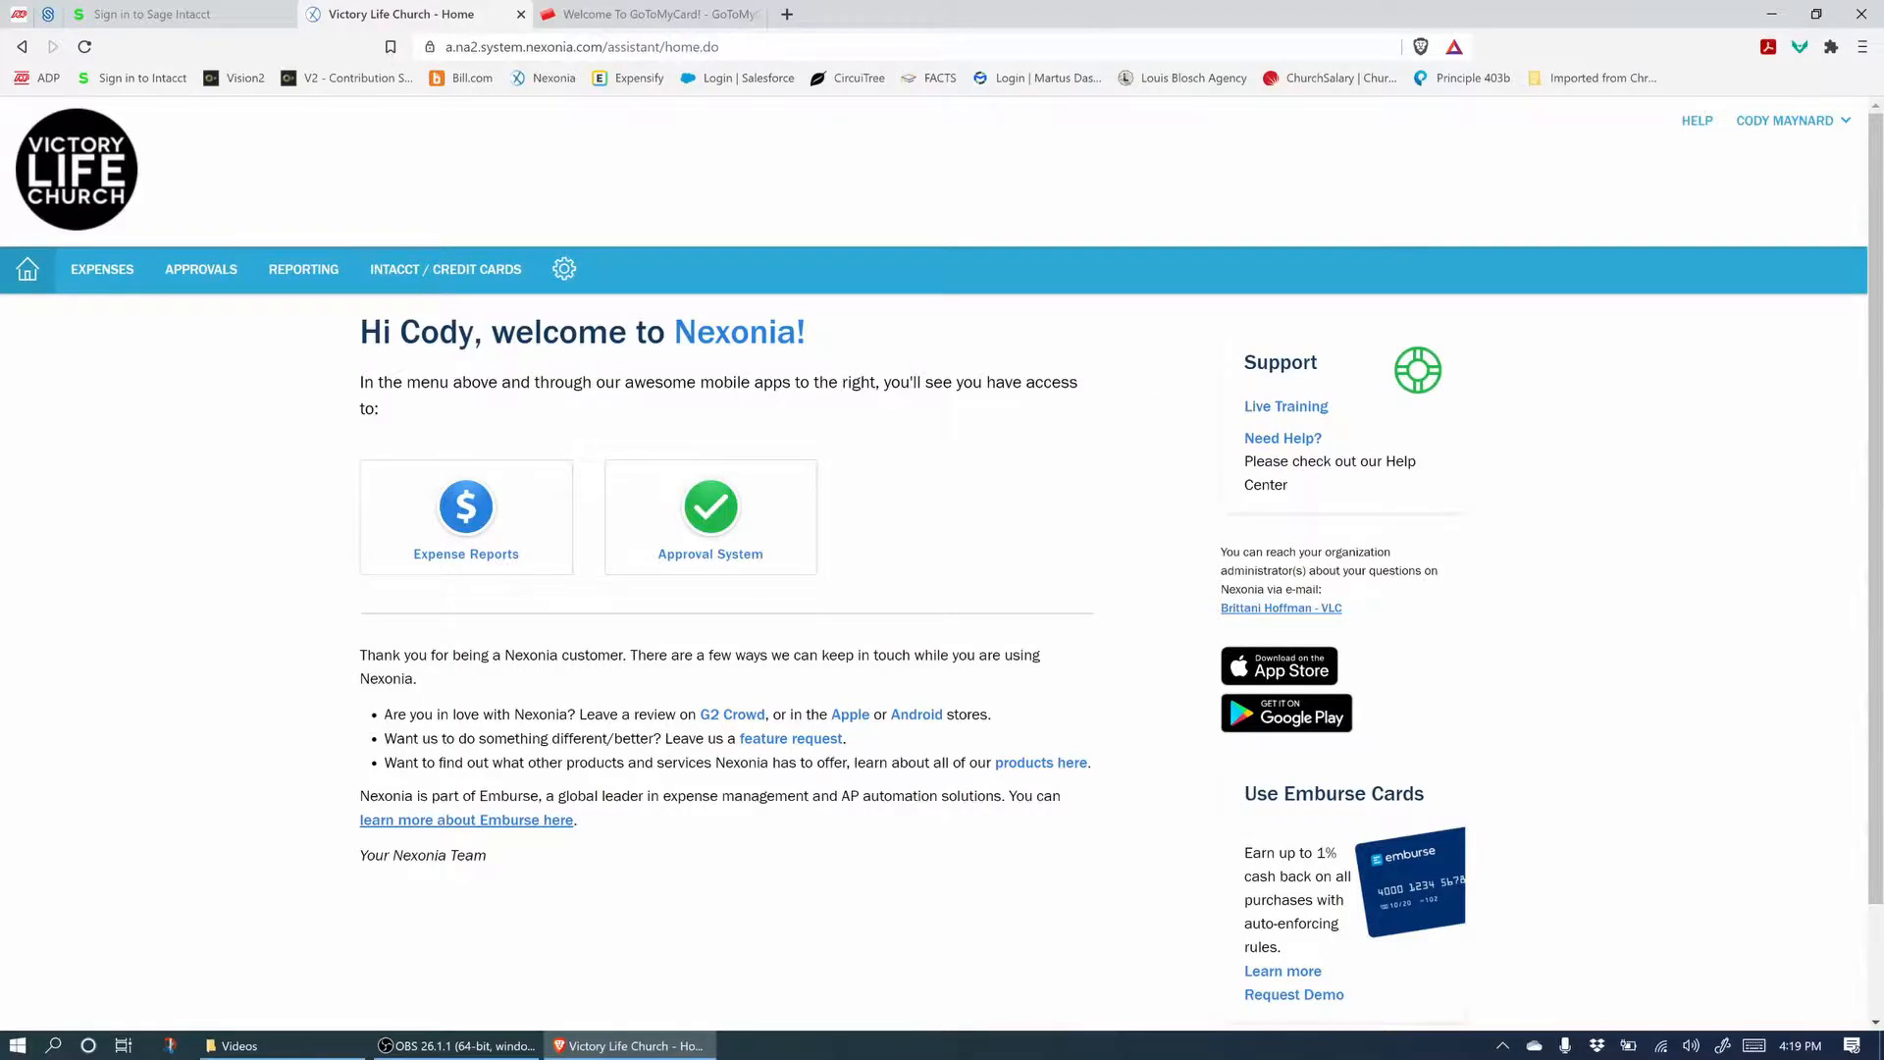
pyautogui.click(102, 269)
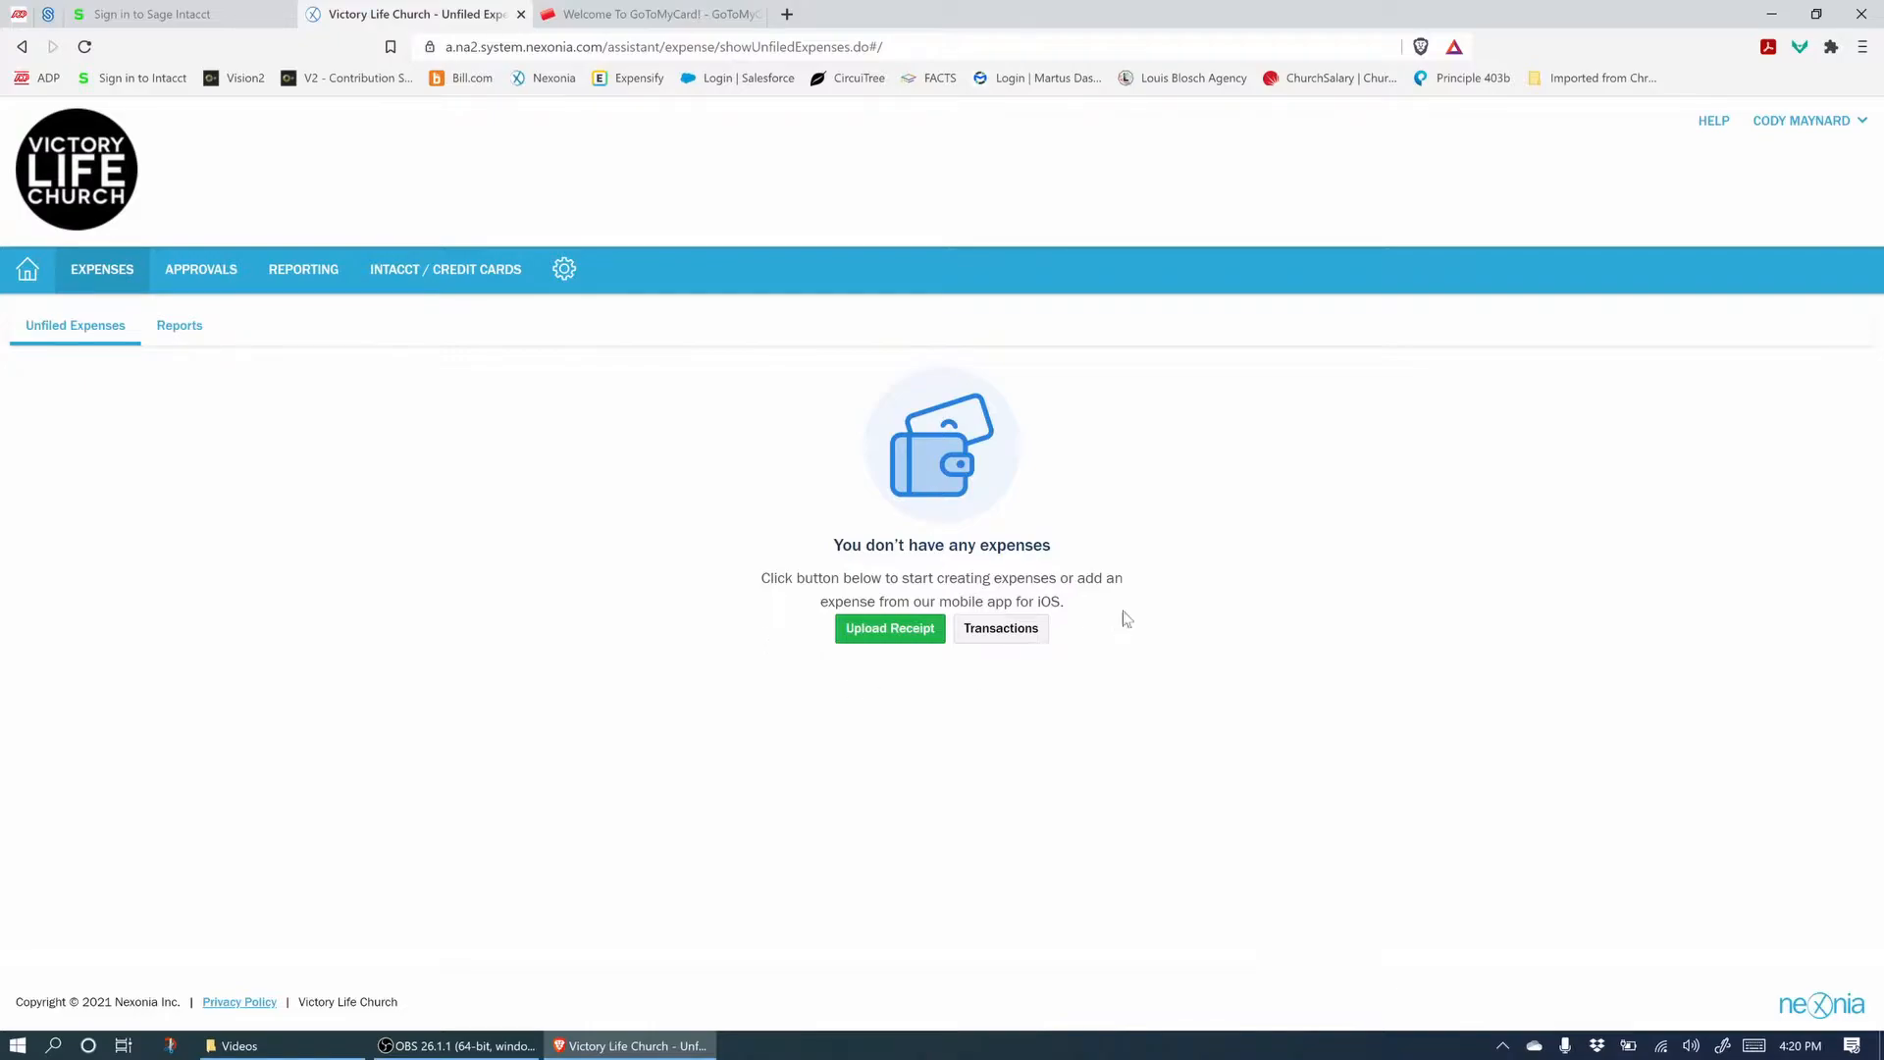
pyautogui.click(169, 341)
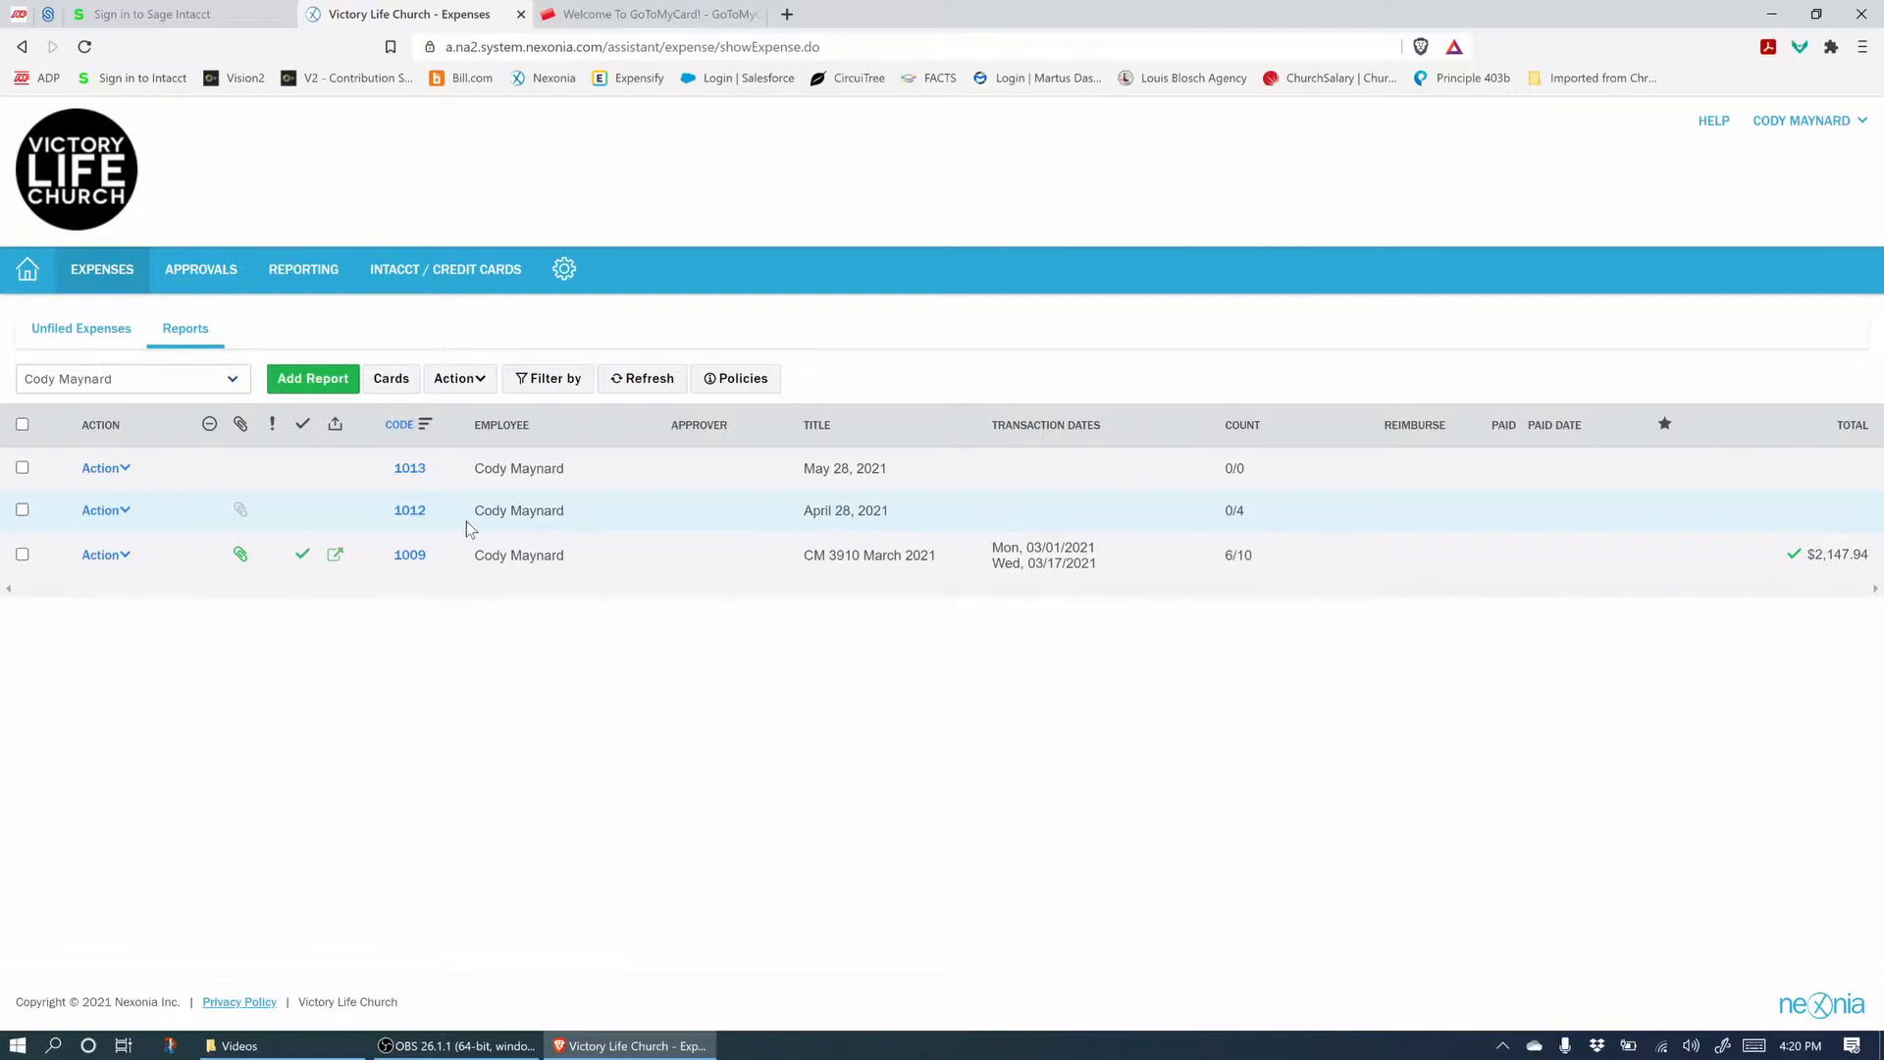
# Start a new expense report titled "June 28, 2021" with the report date 06/28/2021.
pyautogui.click(326, 389)
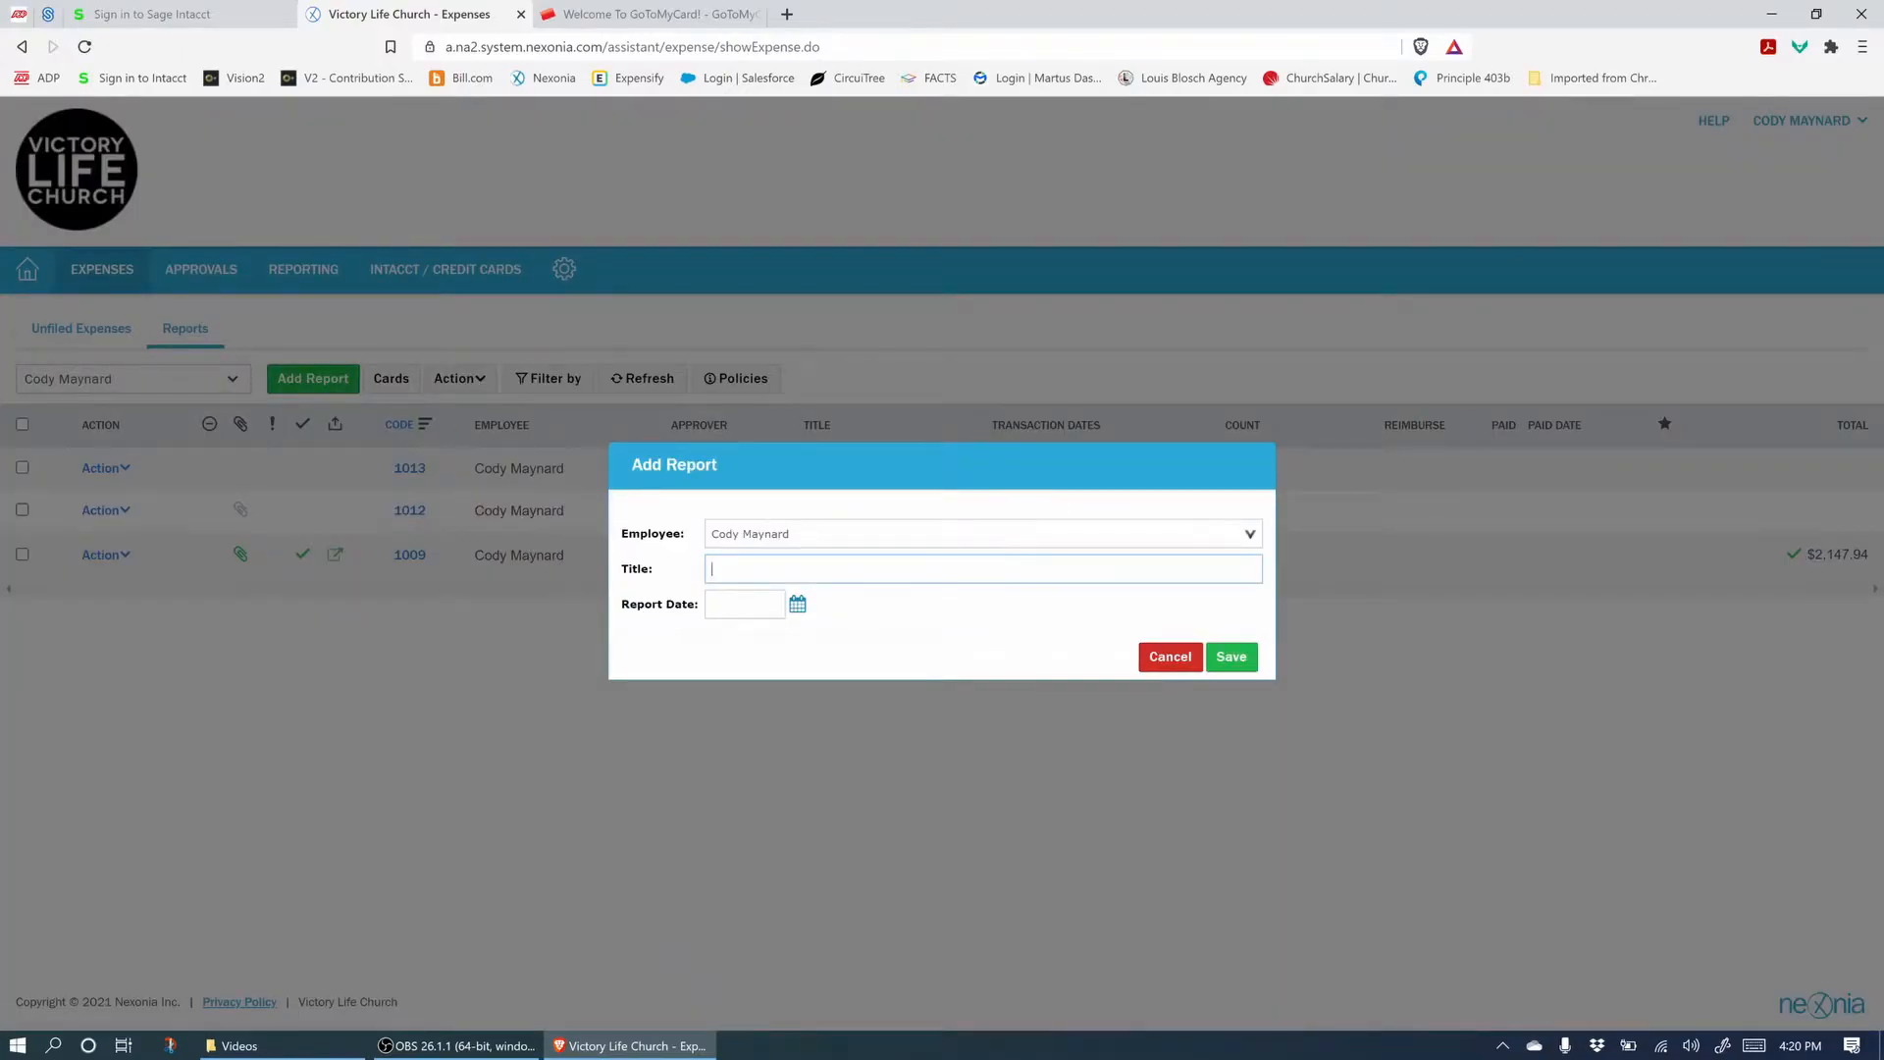
pyautogui.write('June 28, 2921')
pyautogui.moveTo(708, 570); pyautogui.dragTo(791, 570)
pyautogui.click(798, 606)
pyautogui.click(973, 614)
pyautogui.click(973, 614)
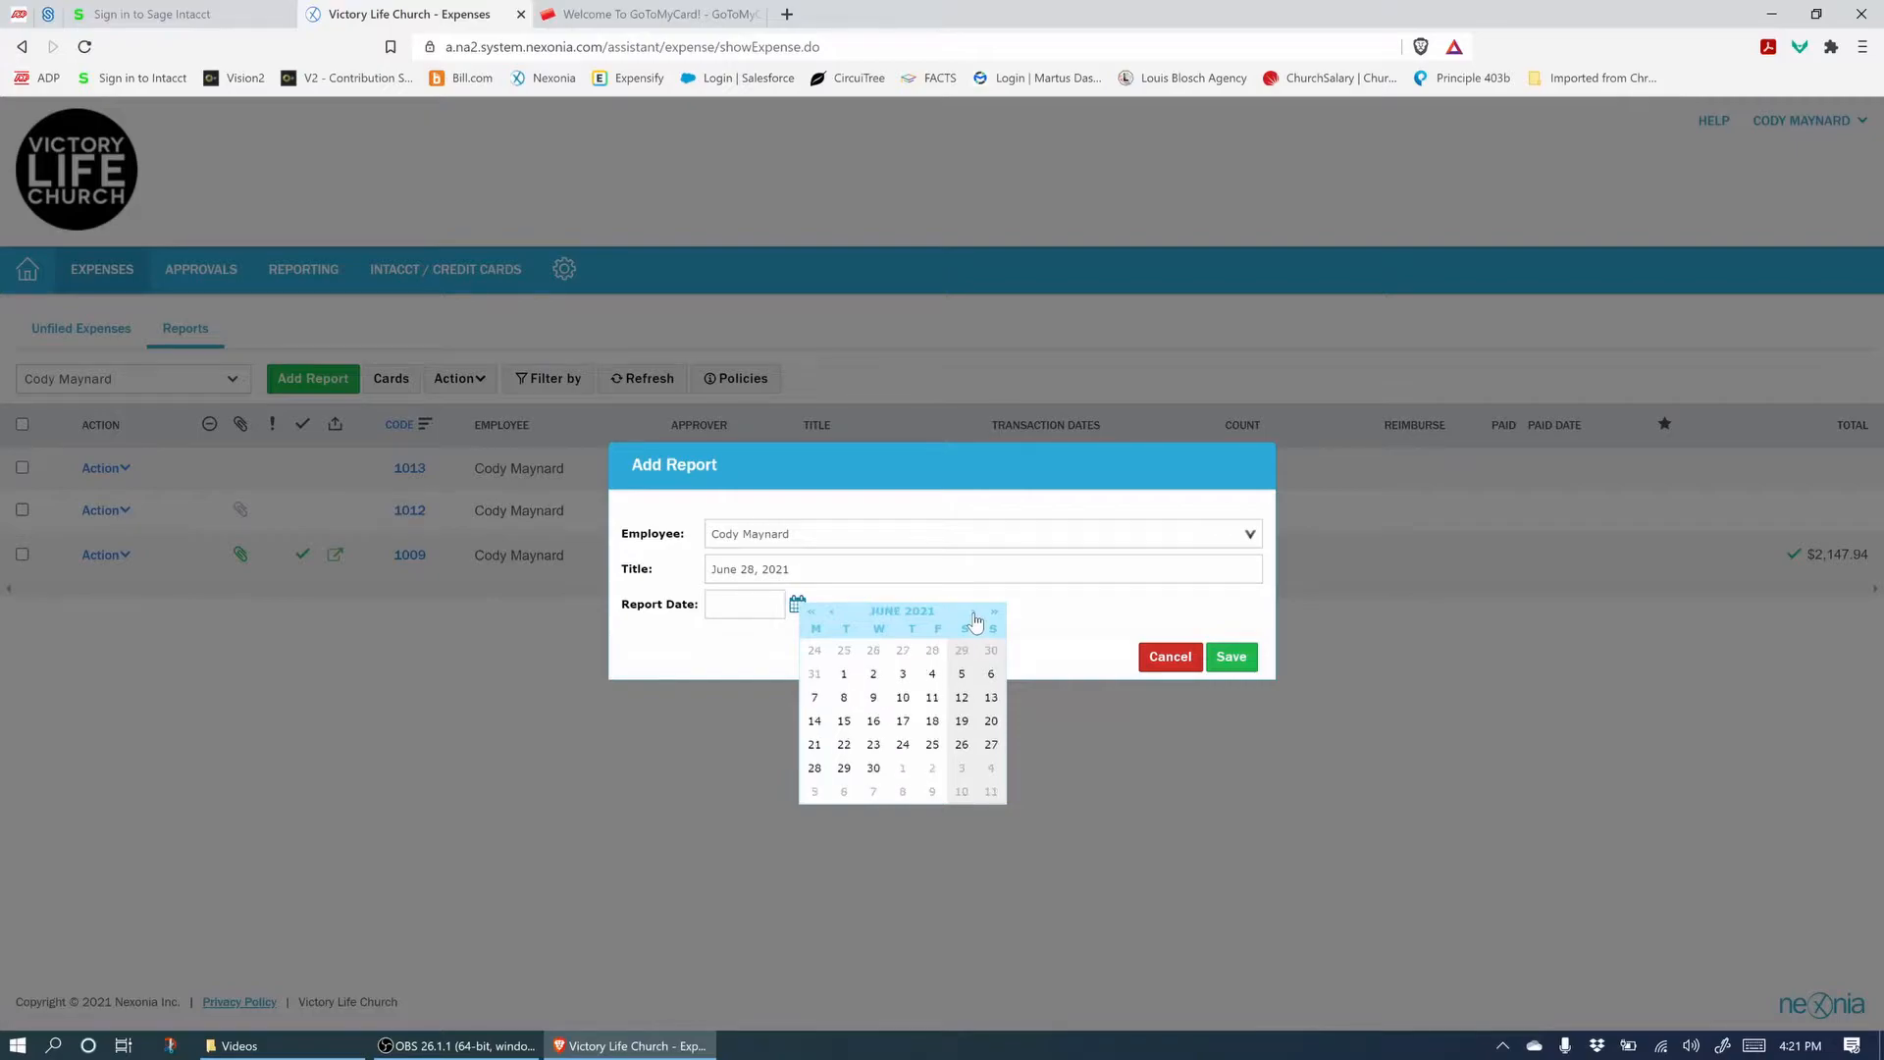
pyautogui.click(815, 768)
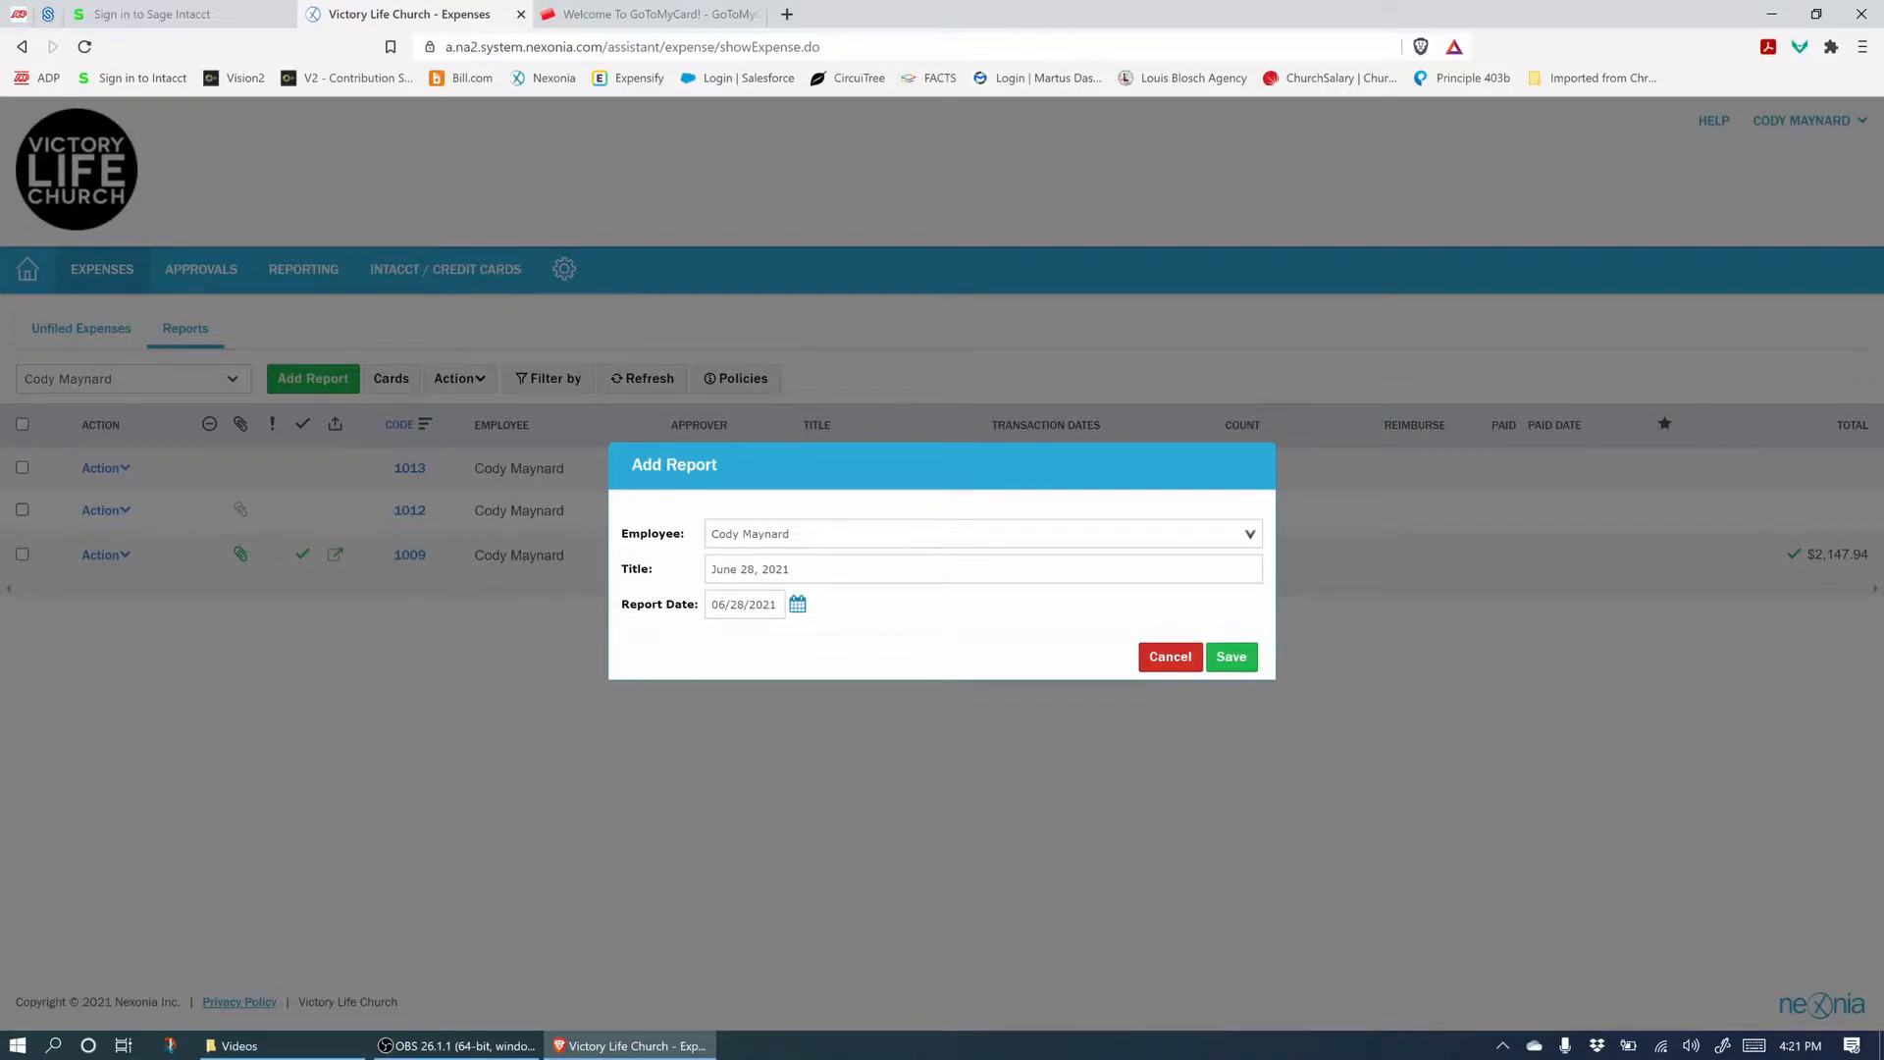
# Check the selectable employees while keeping the current one, save the new report and close it.
pyautogui.click(1250, 540)
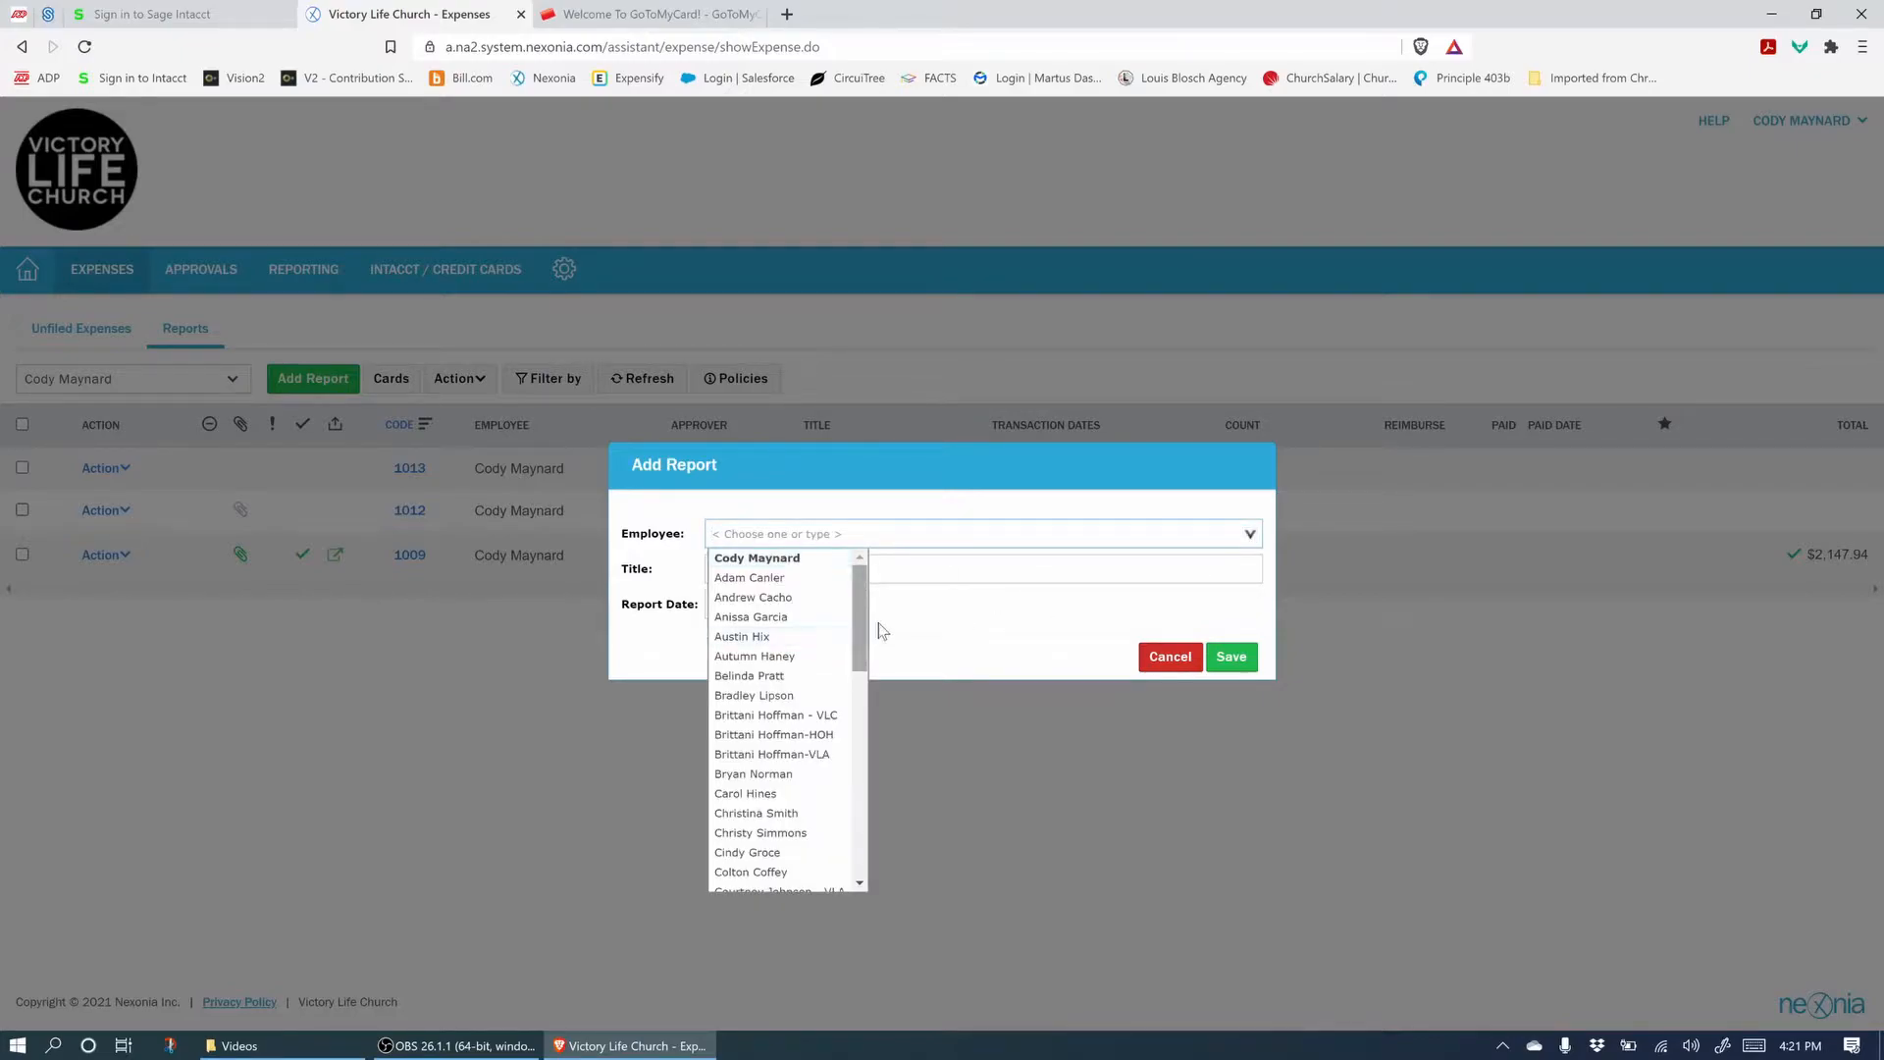
pyautogui.scroll(-5, 845, 833)
pyautogui.moveTo(841, 826); pyautogui.dragTo(888, 556)
pyautogui.click(962, 484)
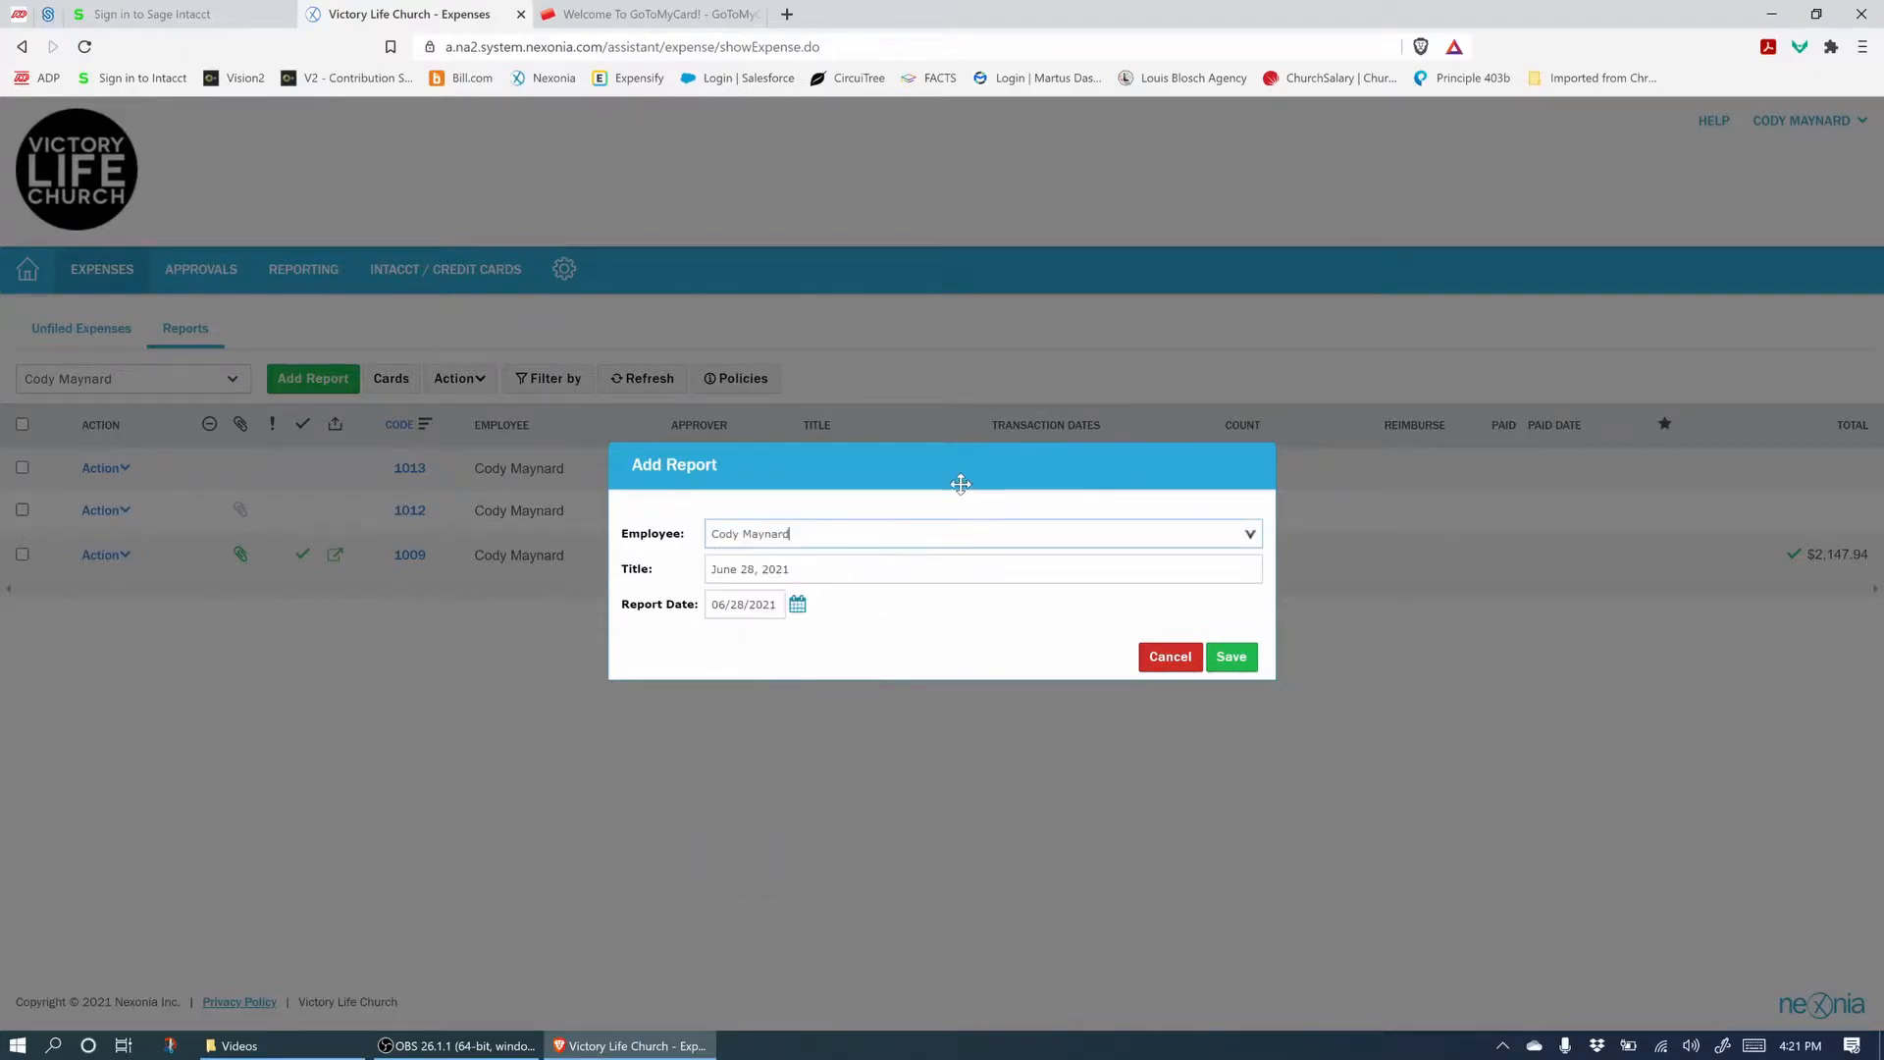
pyautogui.click(1232, 657)
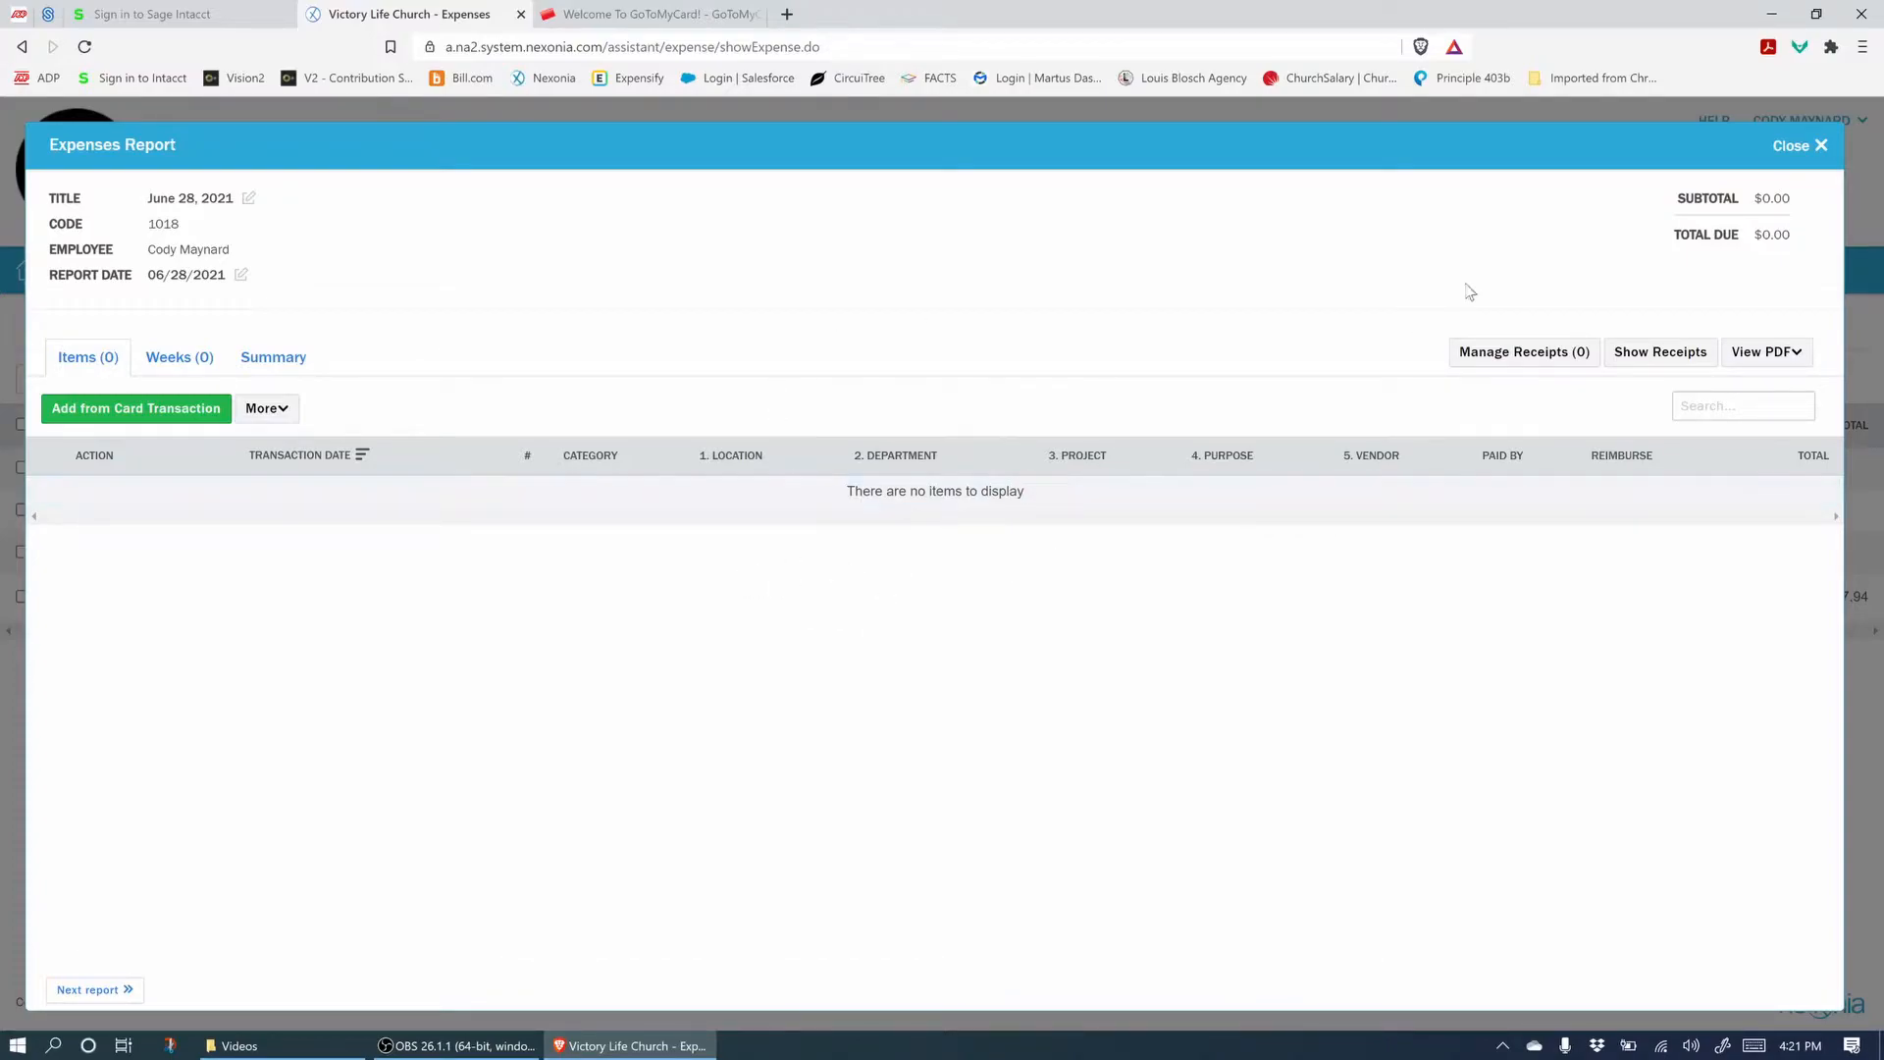
pyautogui.click(1799, 149)
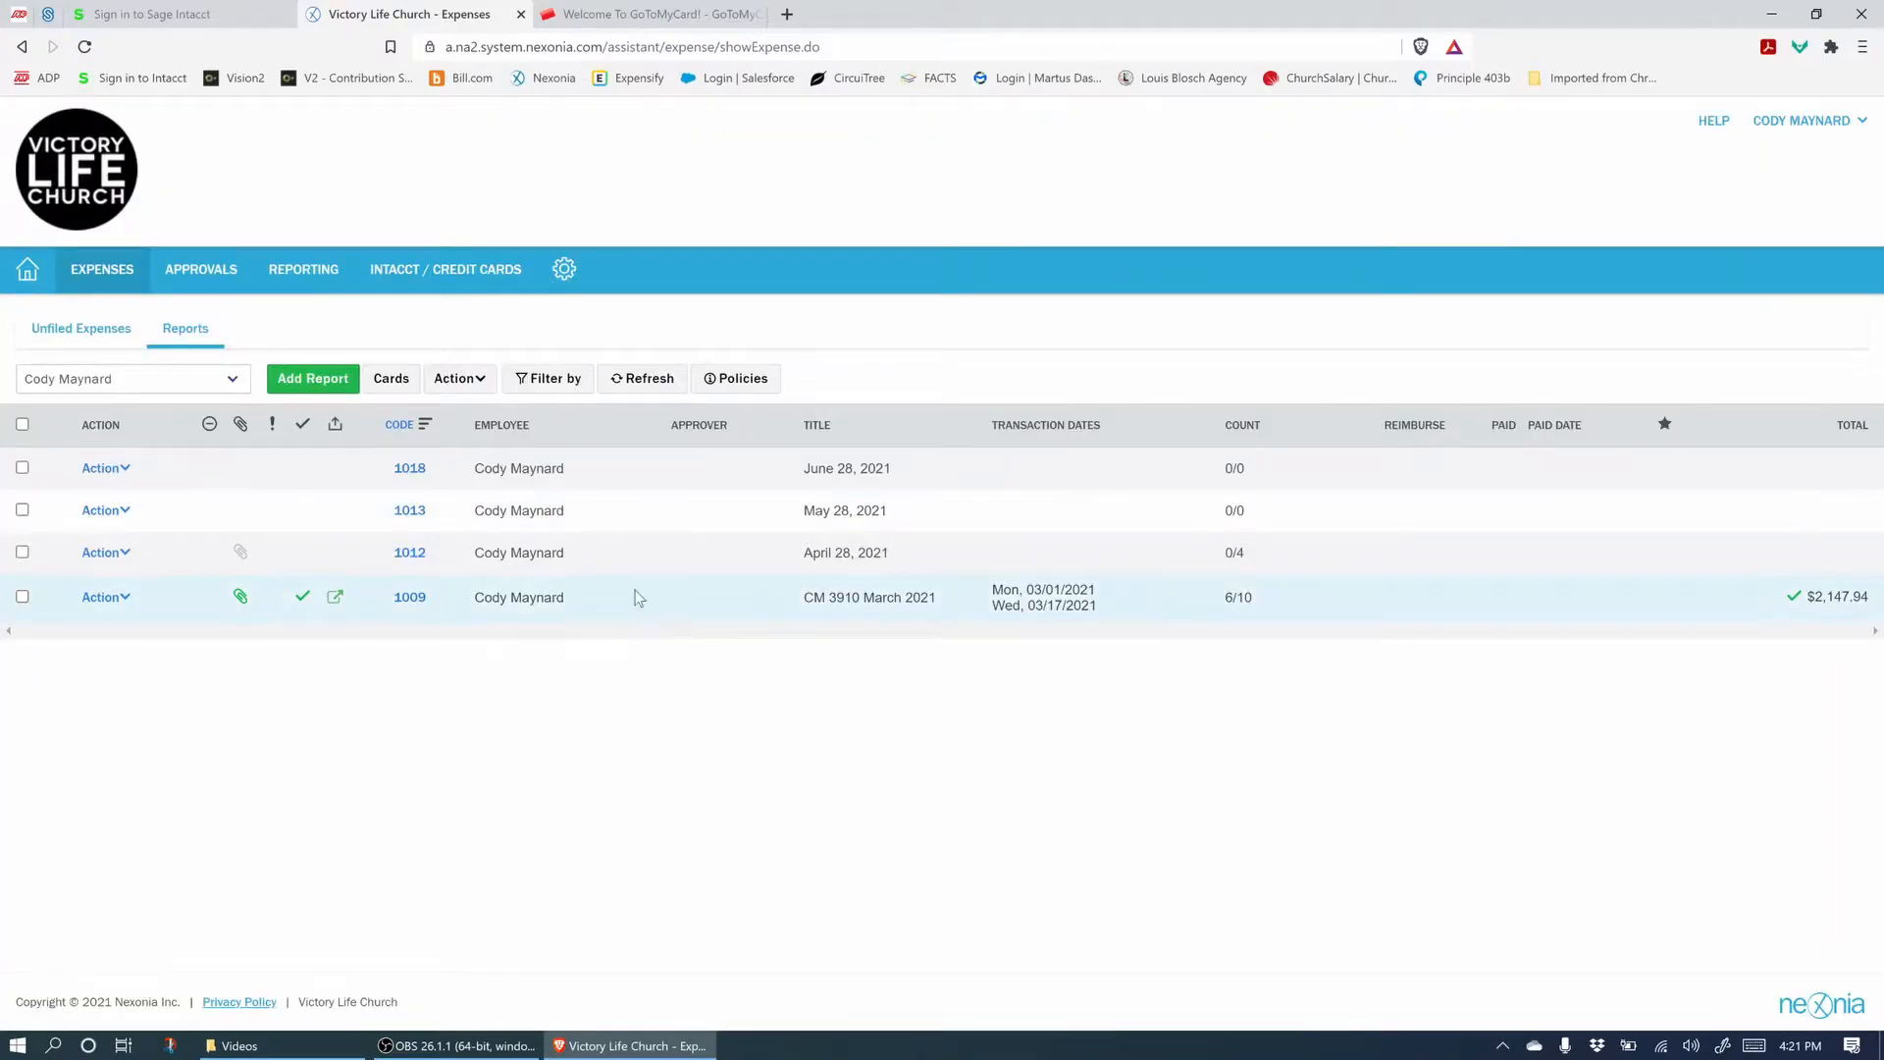
# Examine the individual and bulk actions available for the June 28 and May 28, 2021 reports.
pyautogui.click(806, 481)
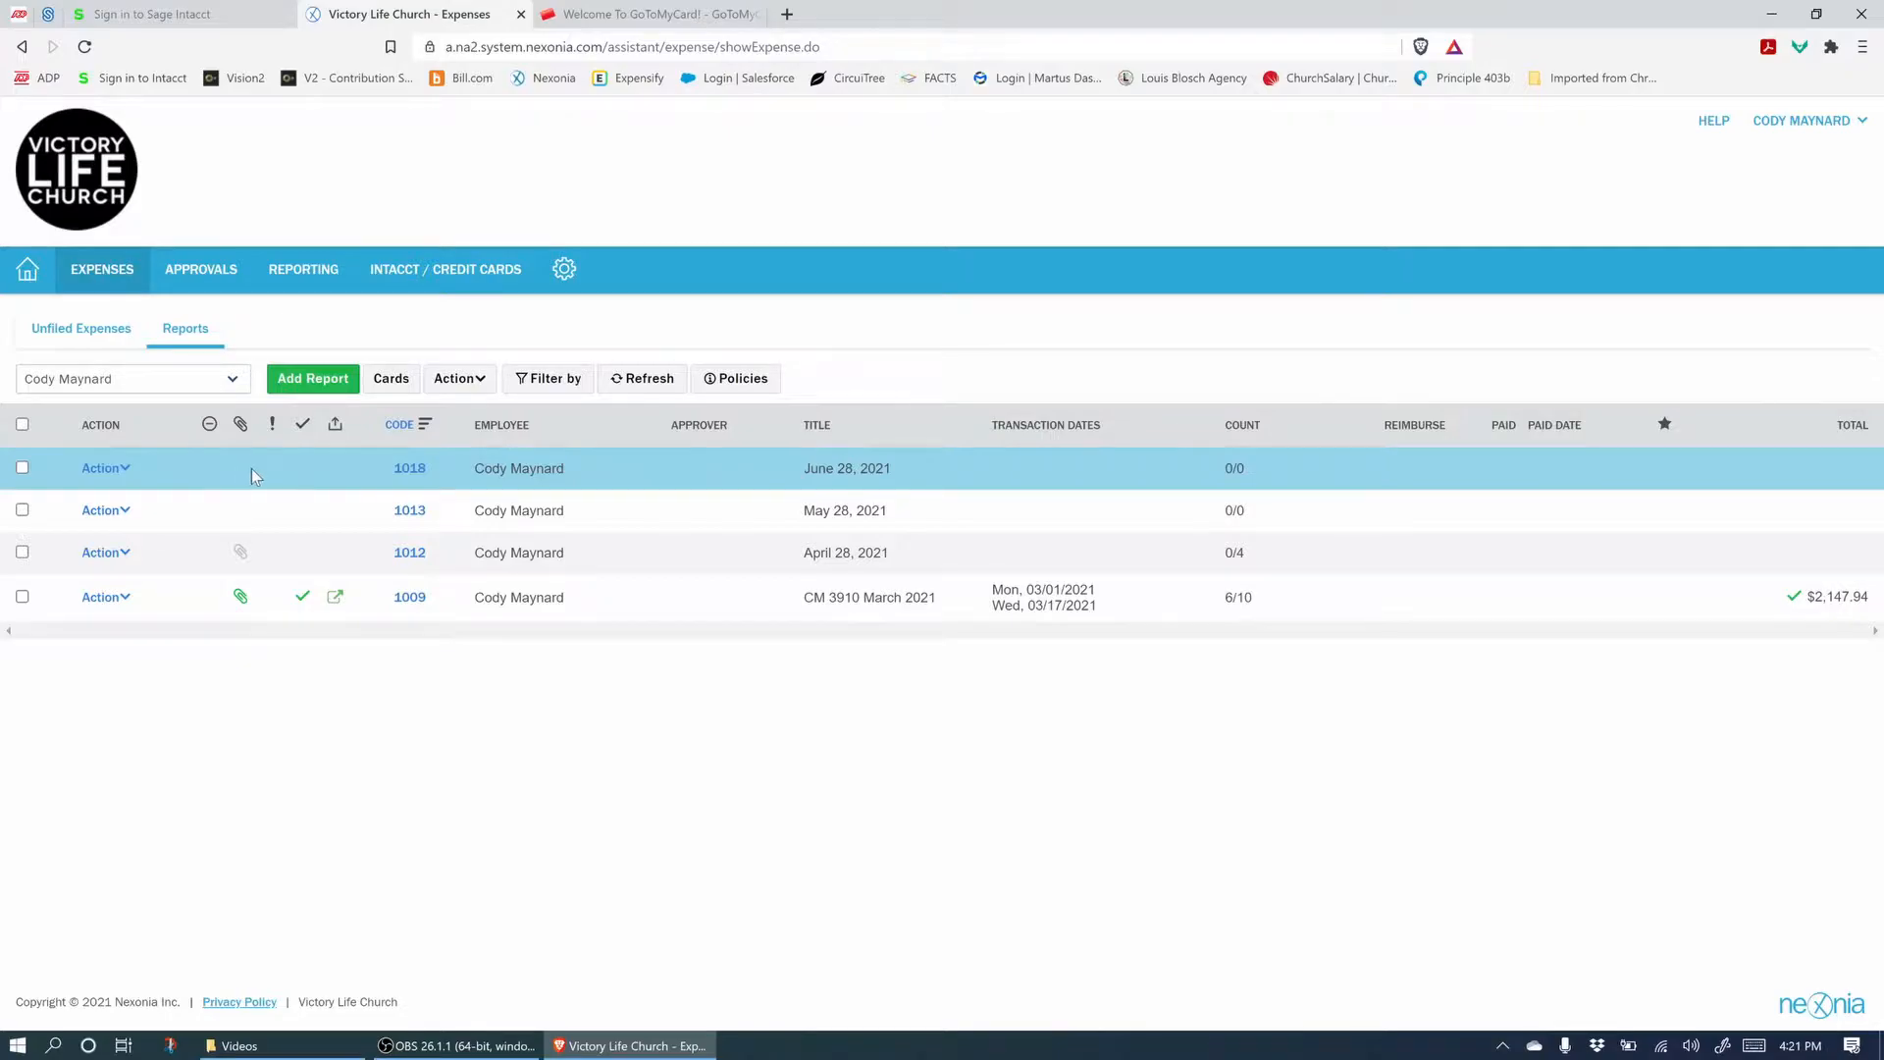
pyautogui.click(124, 470)
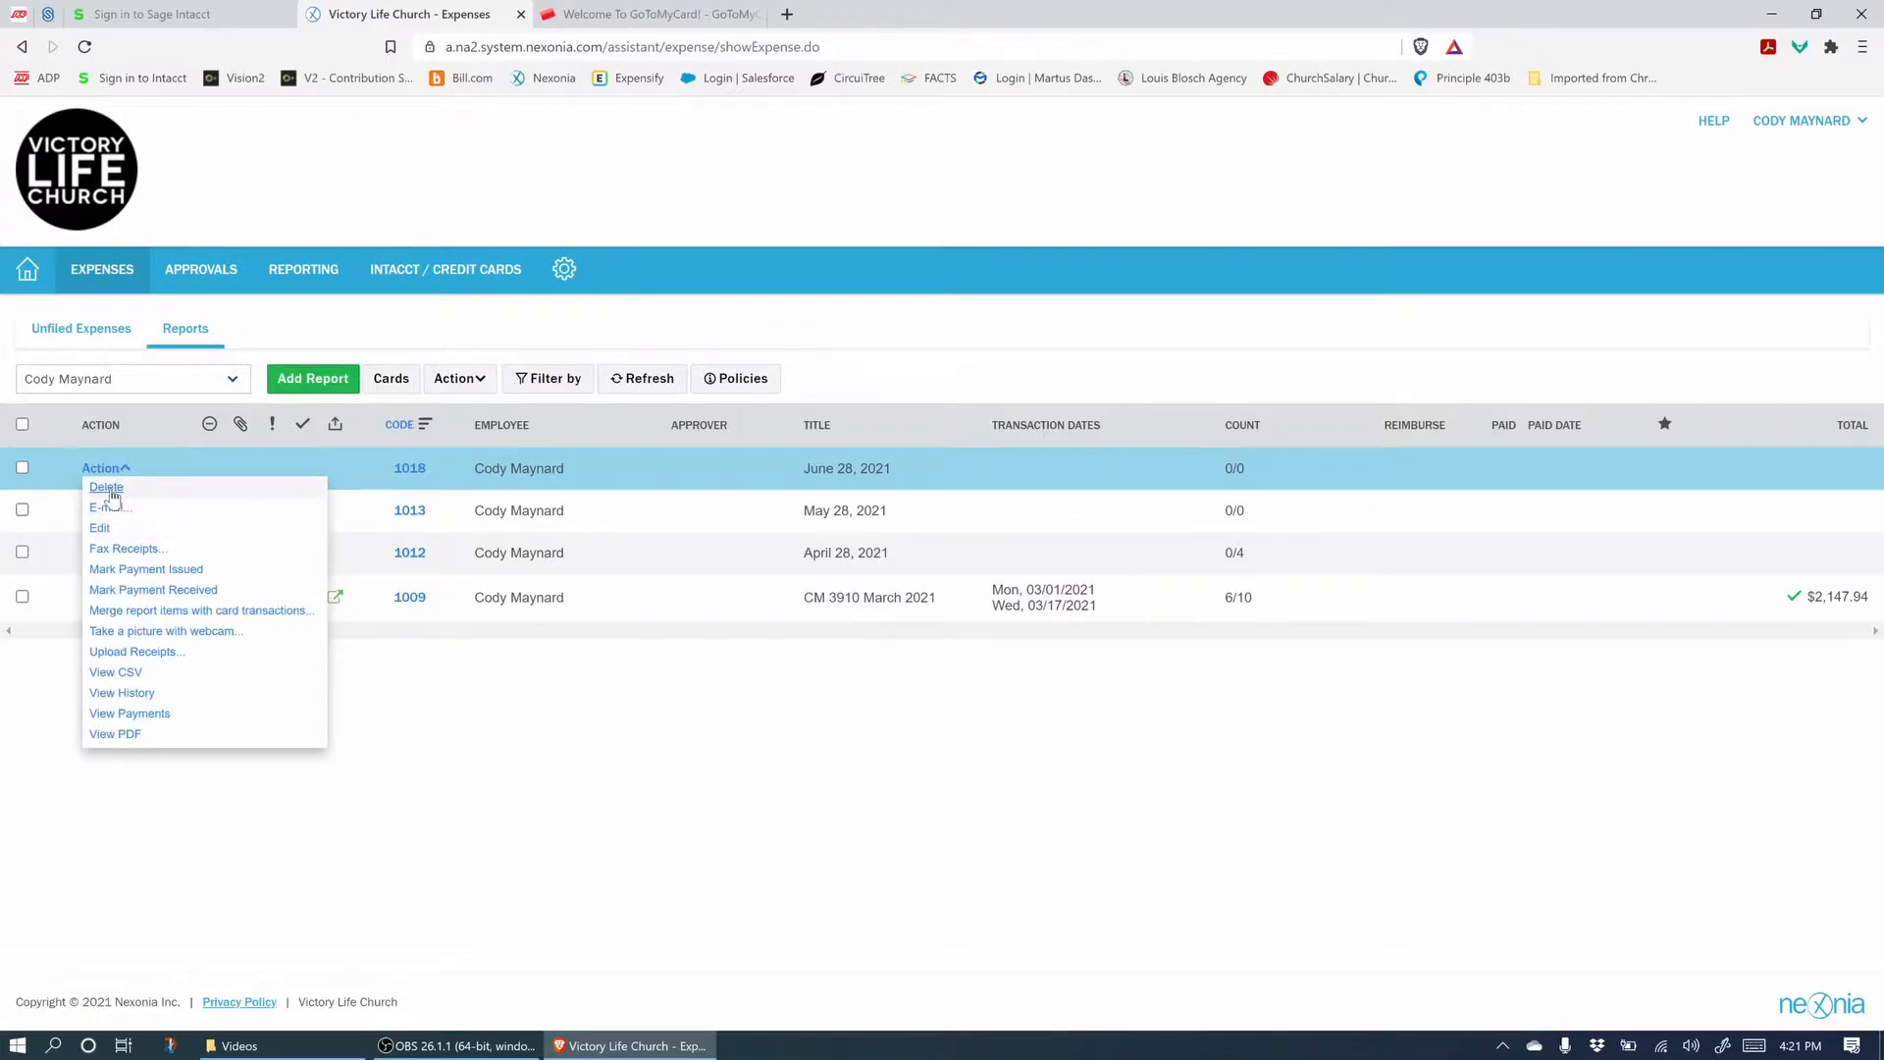
pyautogui.click(205, 464)
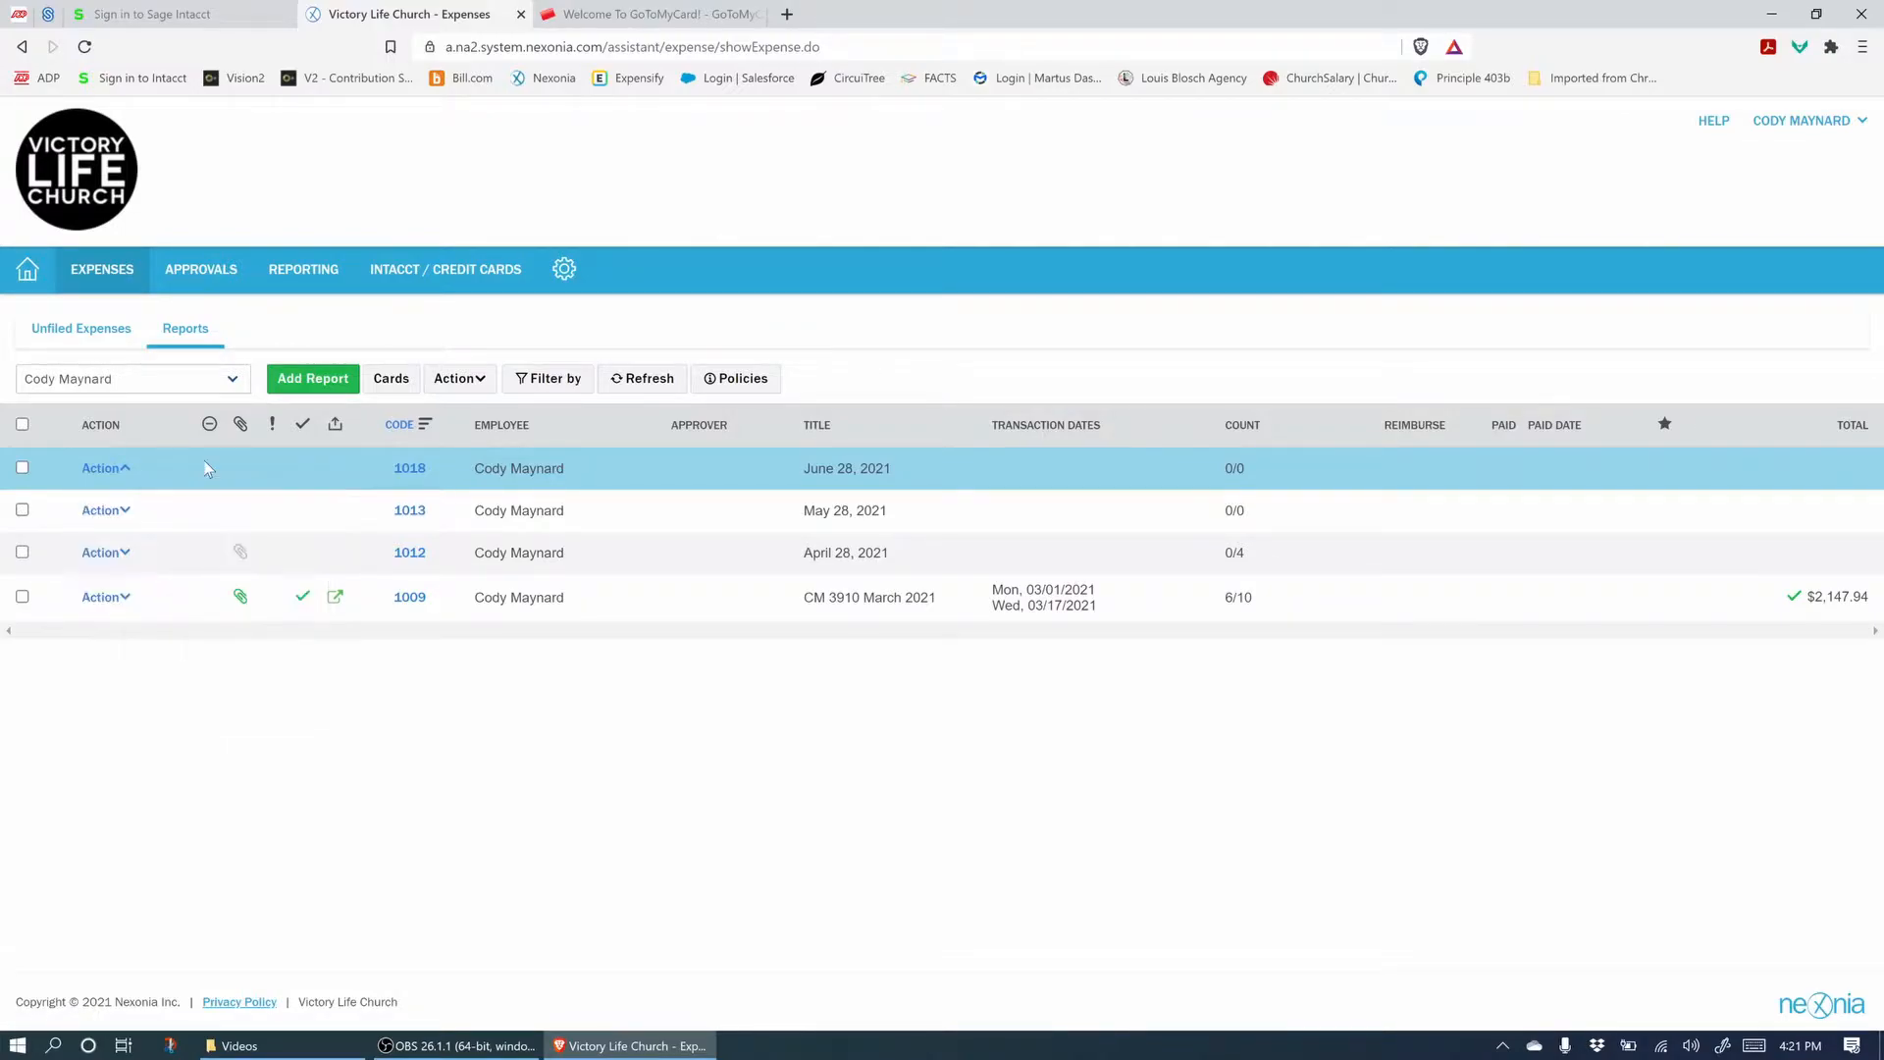
pyautogui.click(21, 469)
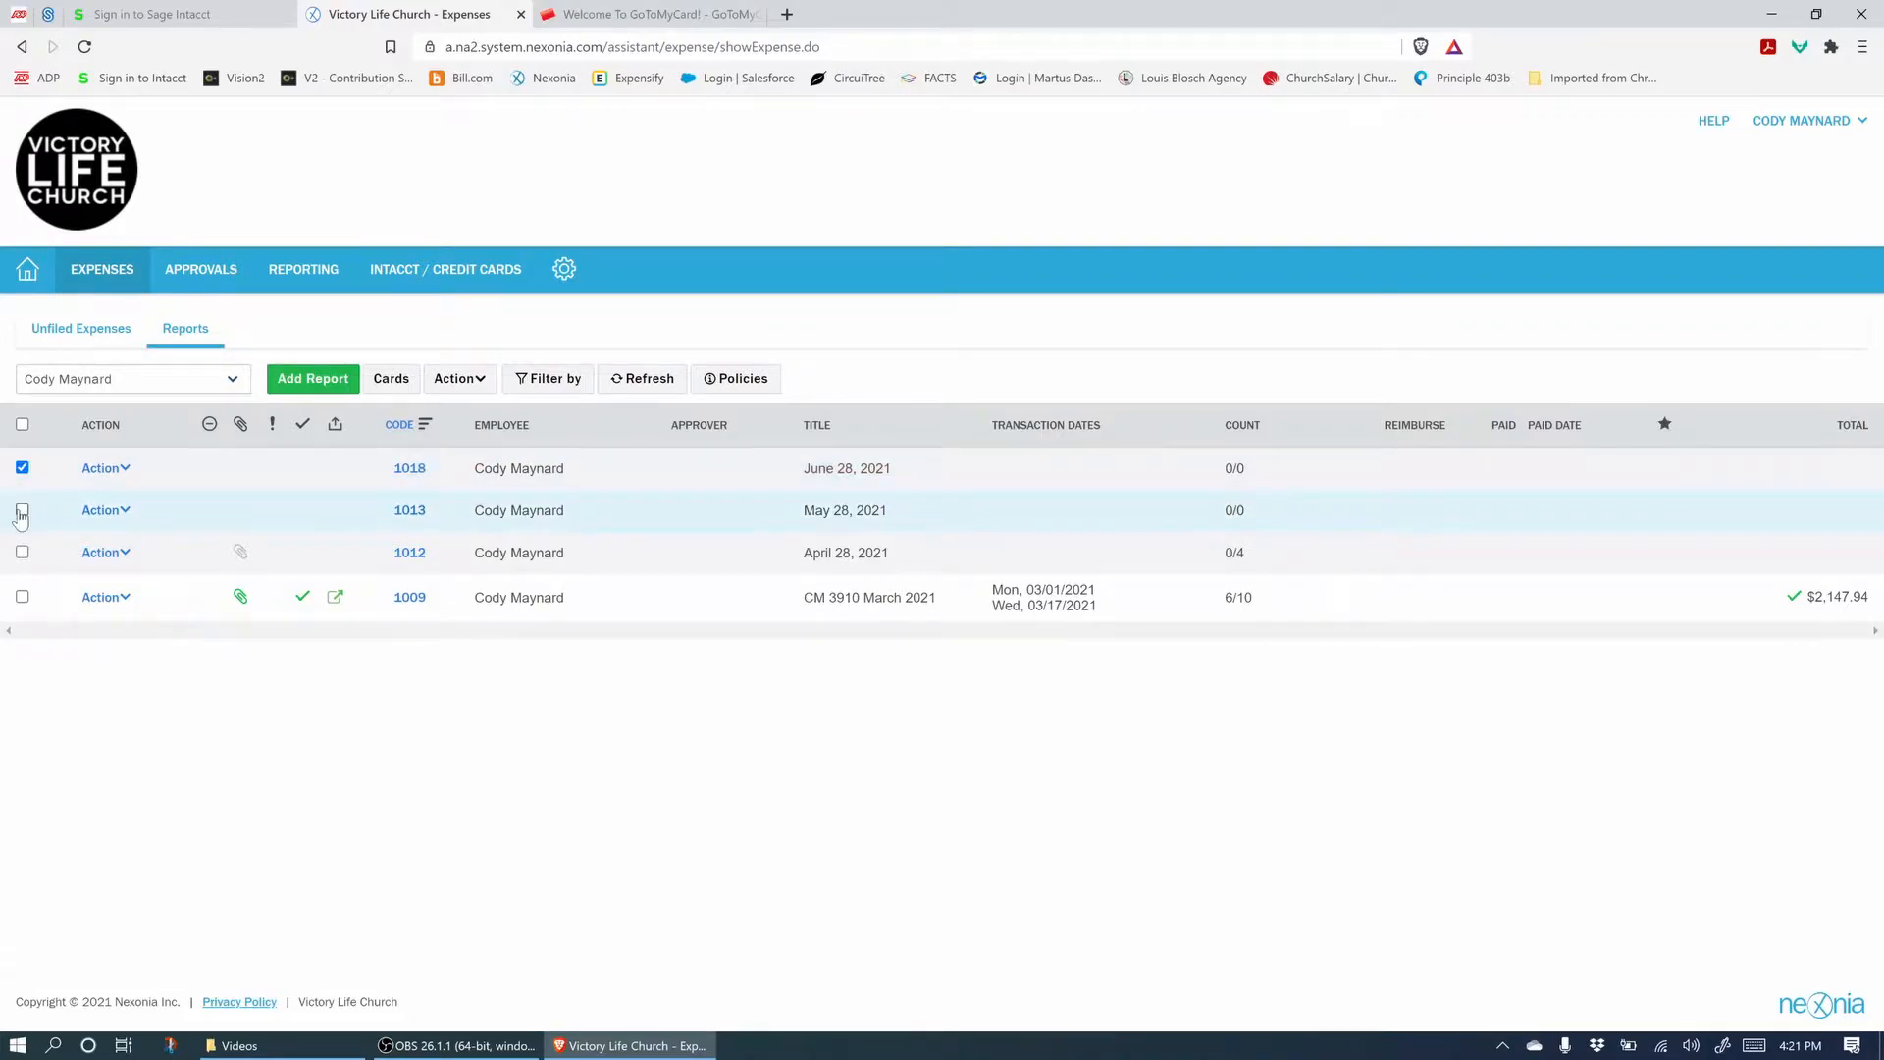
pyautogui.click(22, 512)
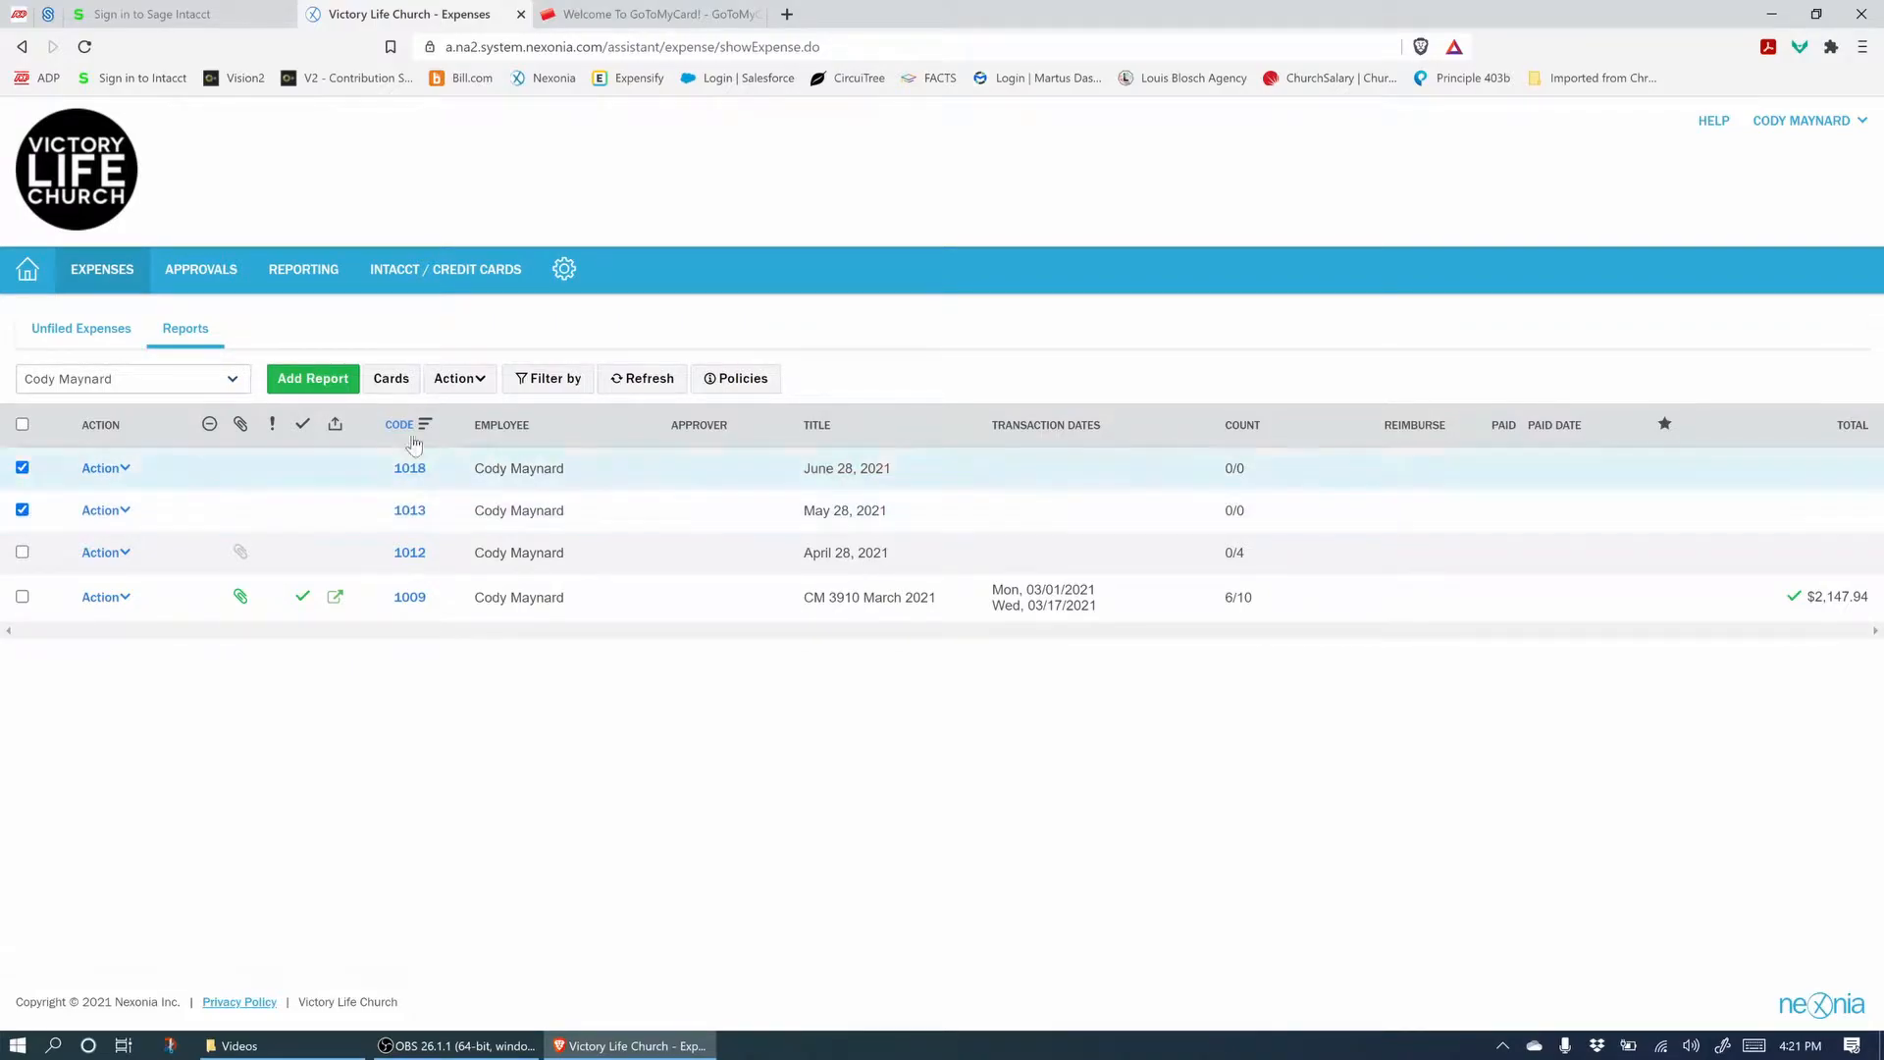
pyautogui.click(453, 382)
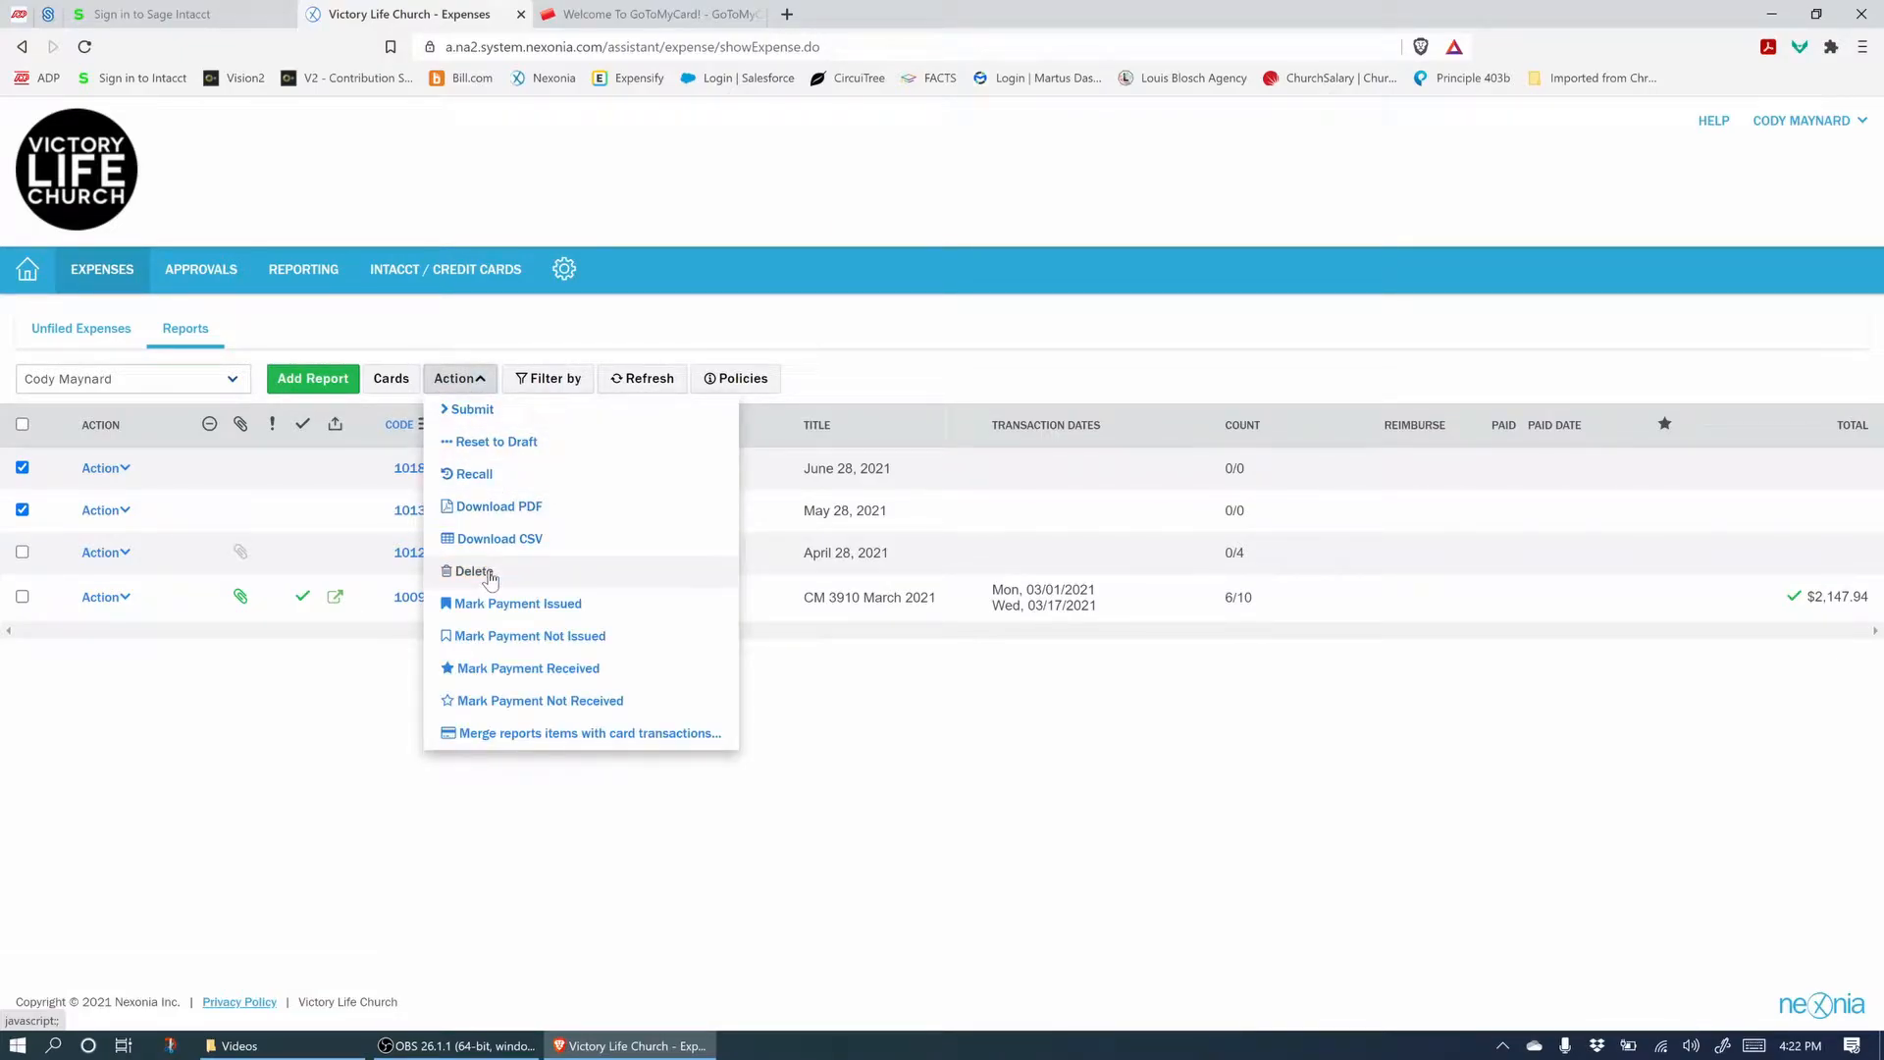
pyautogui.click(22, 510)
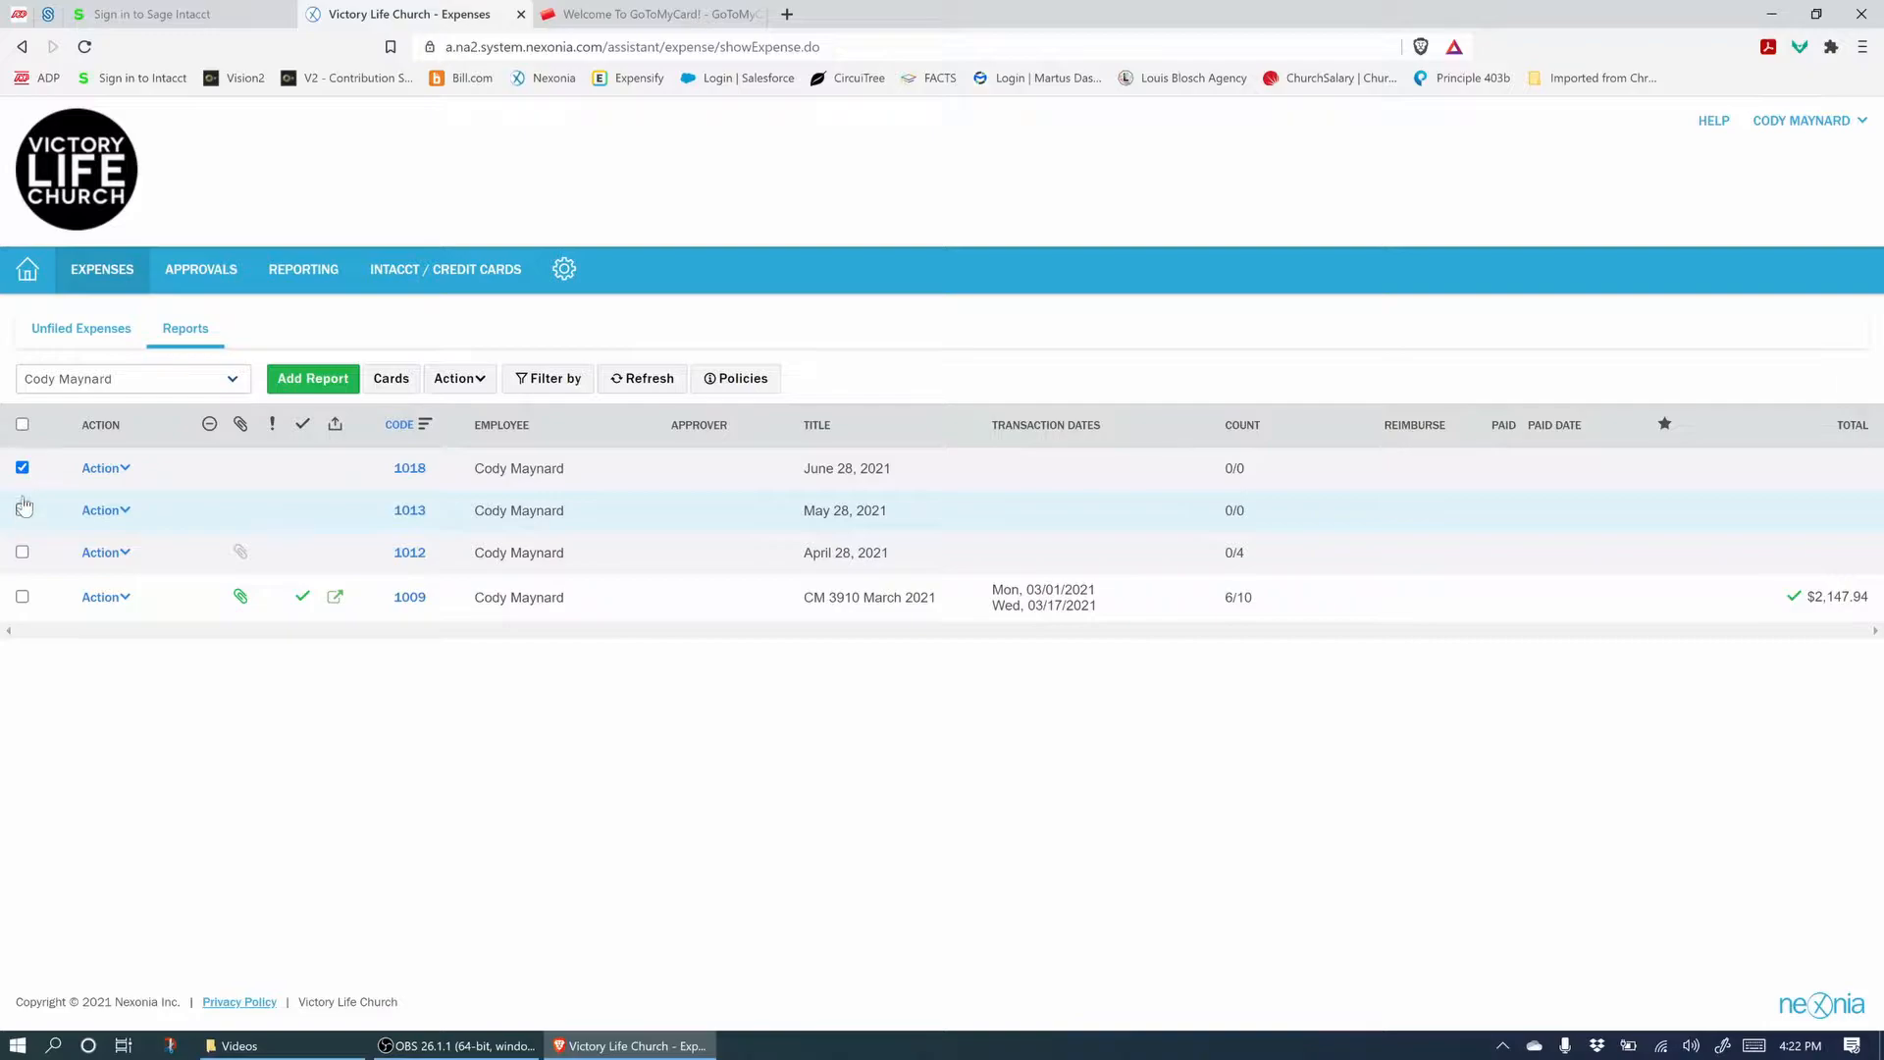
pyautogui.click(453, 382)
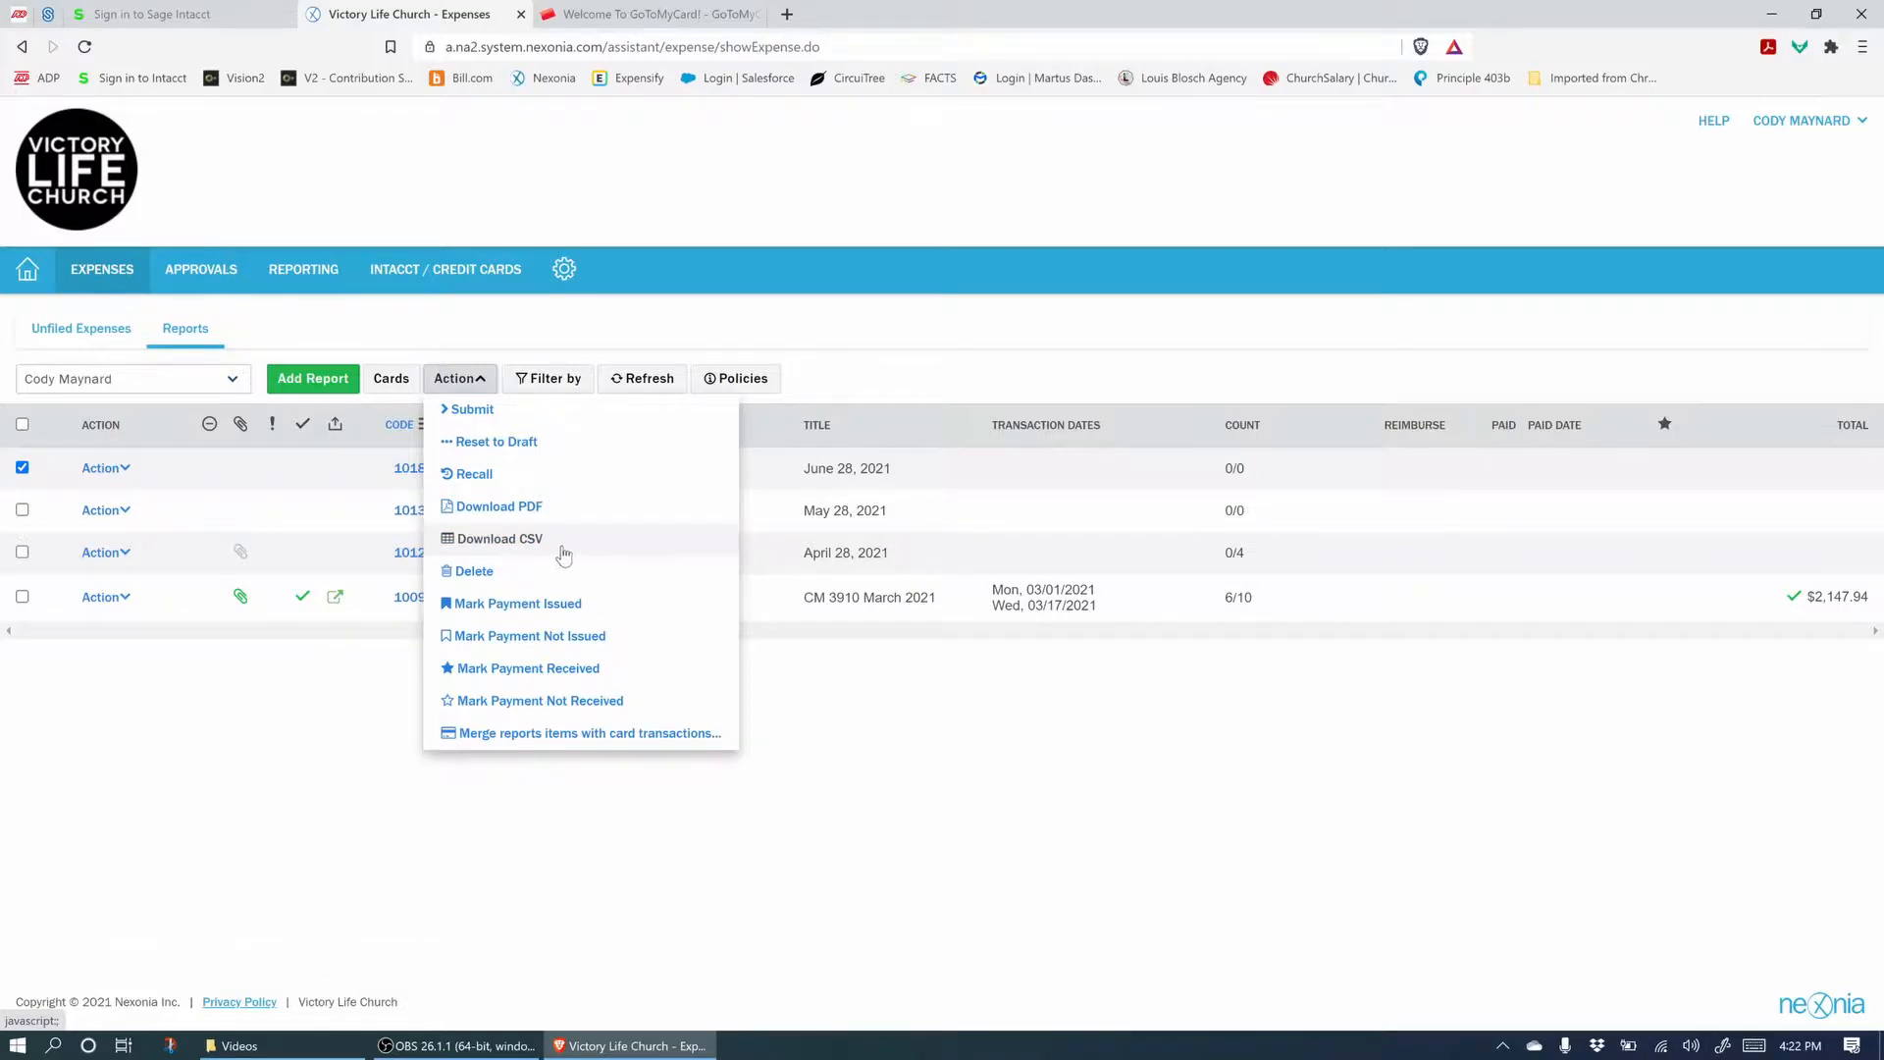
# Delete the June 28, 2021 expense report.
pyautogui.click(105, 468)
pyautogui.click(106, 488)
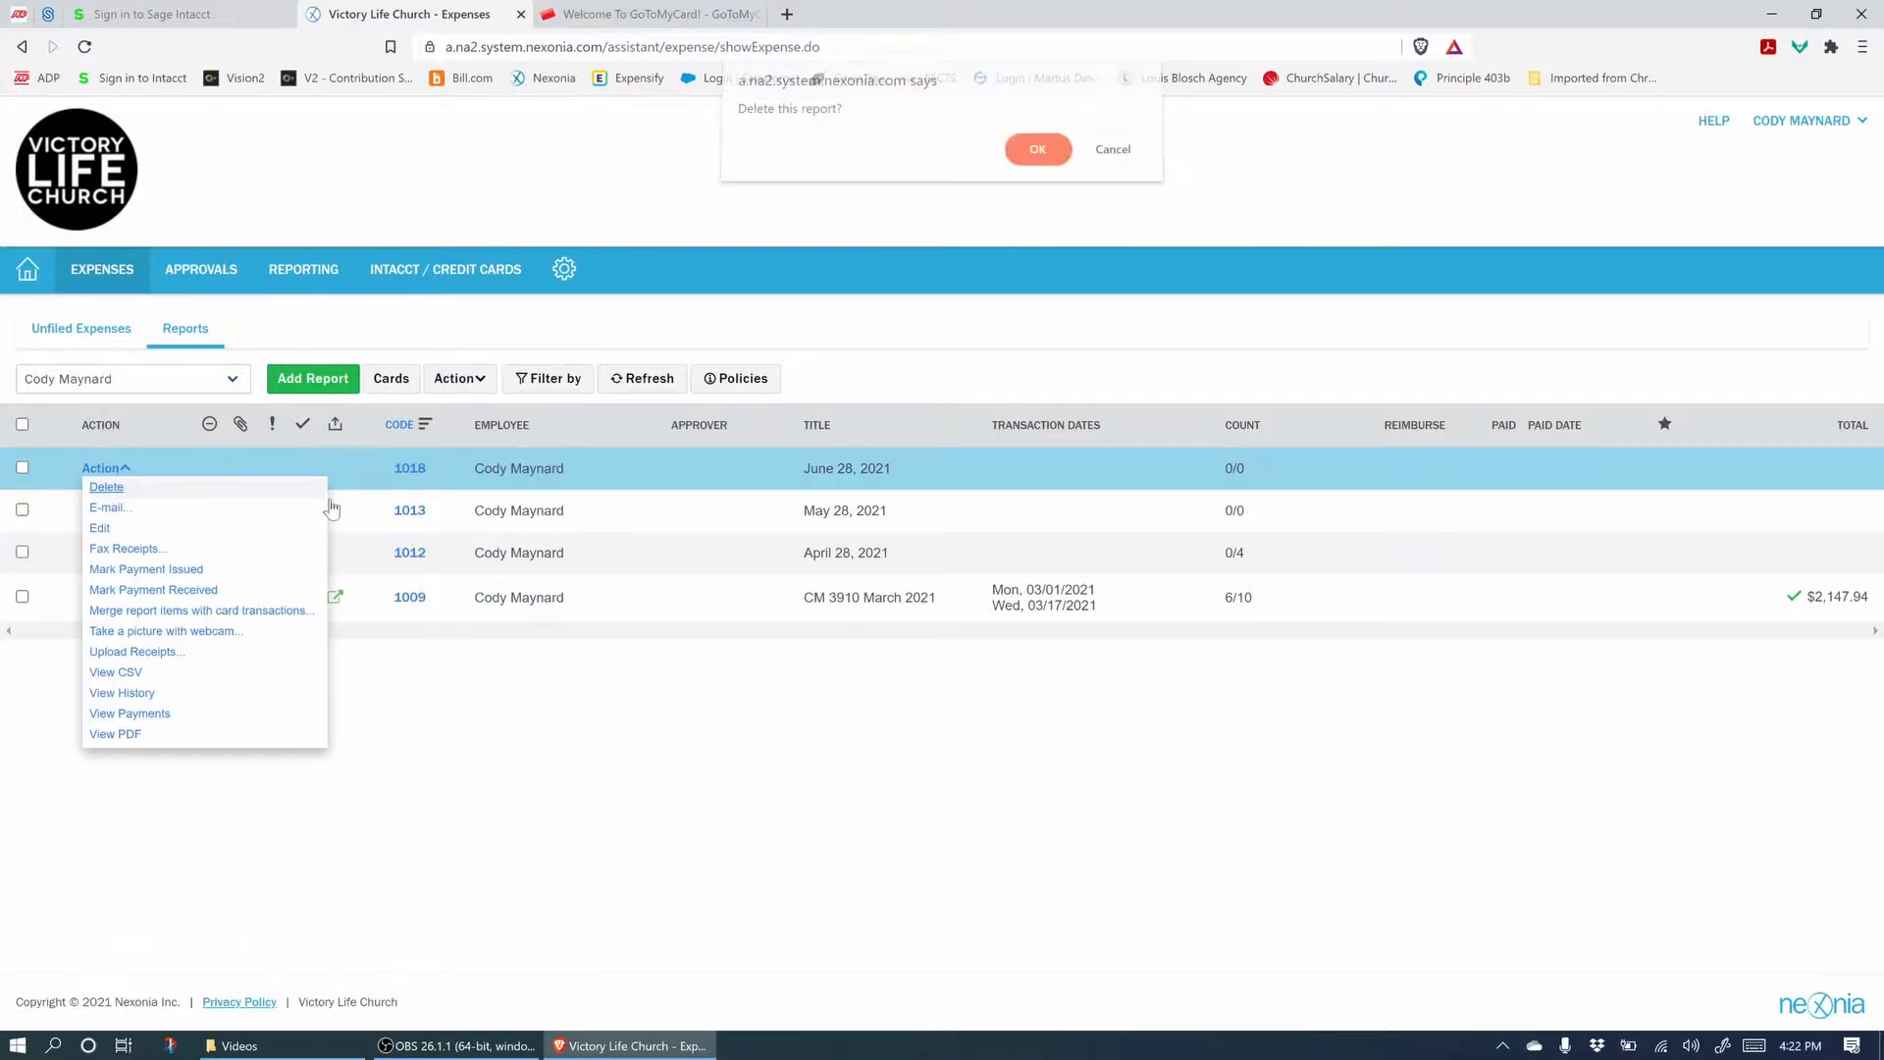
pyautogui.click(1034, 152)
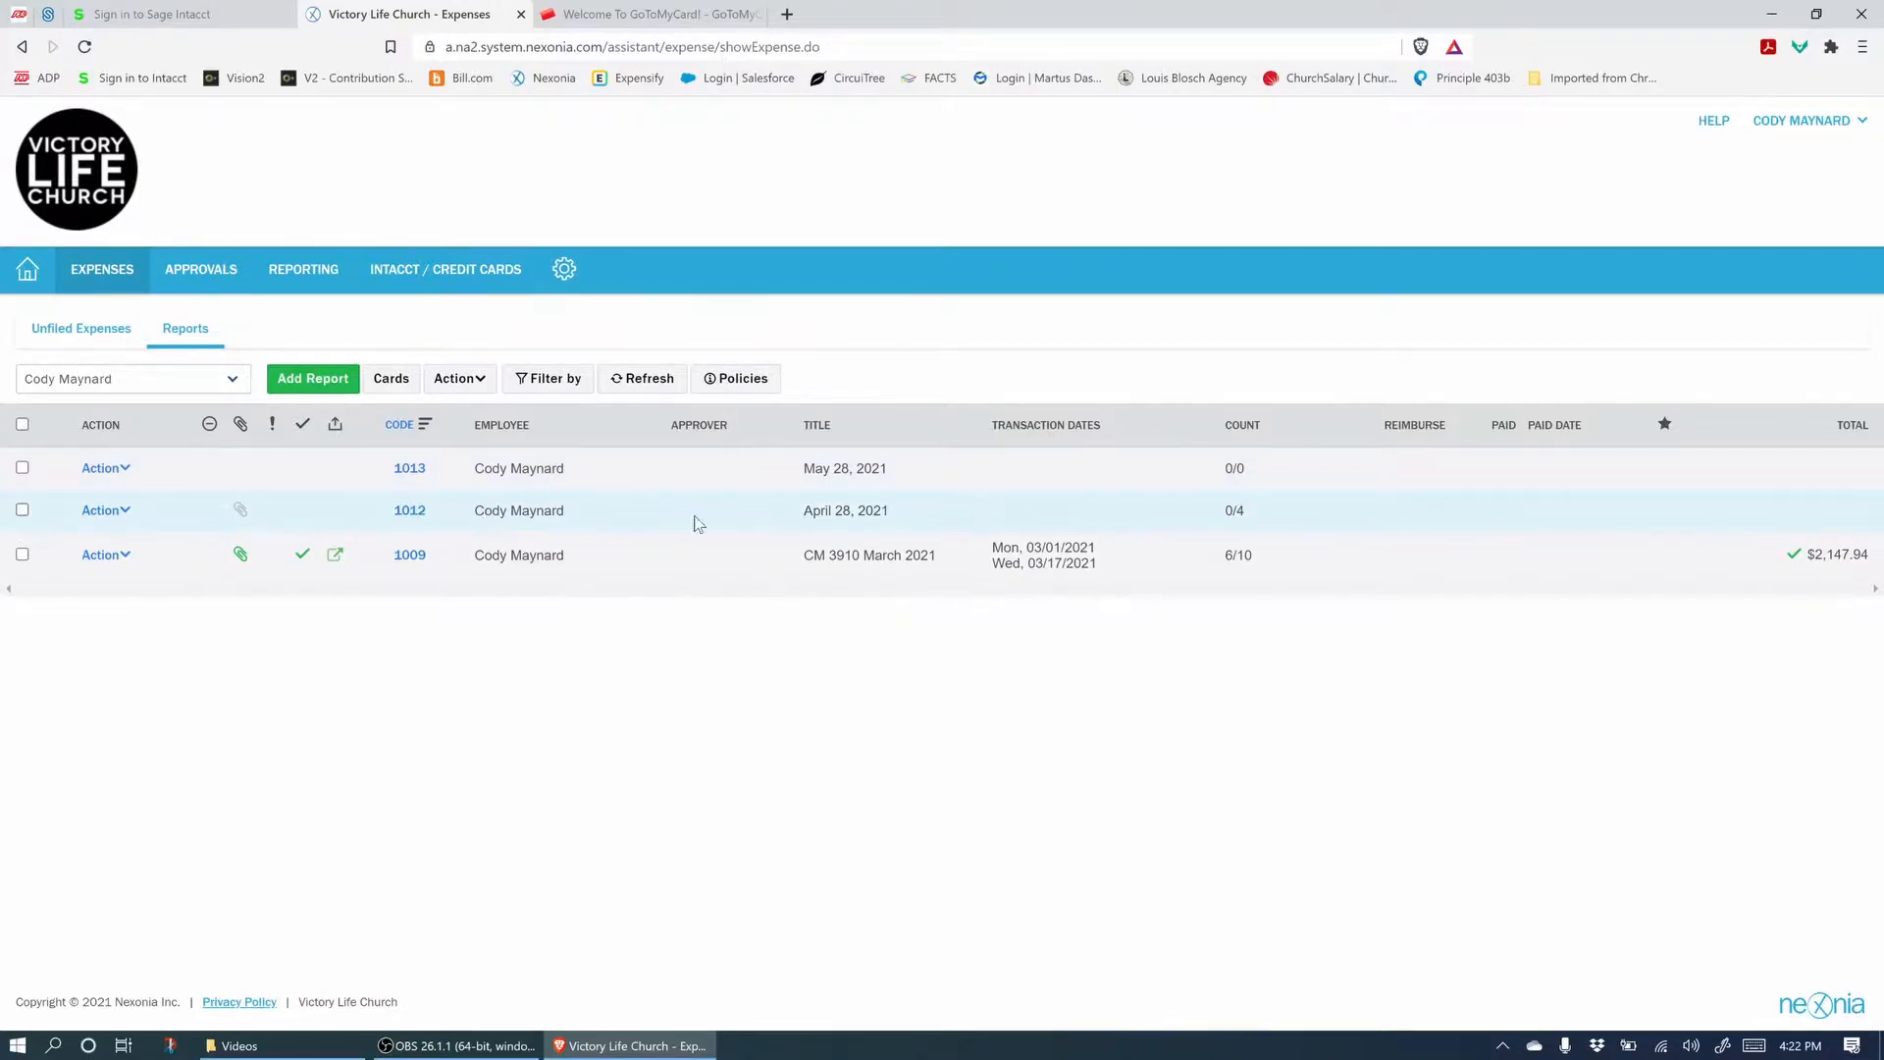
# Open the April 28, 2021 expense report and bring up the card transactions for adding items.
pyautogui.click(810, 510)
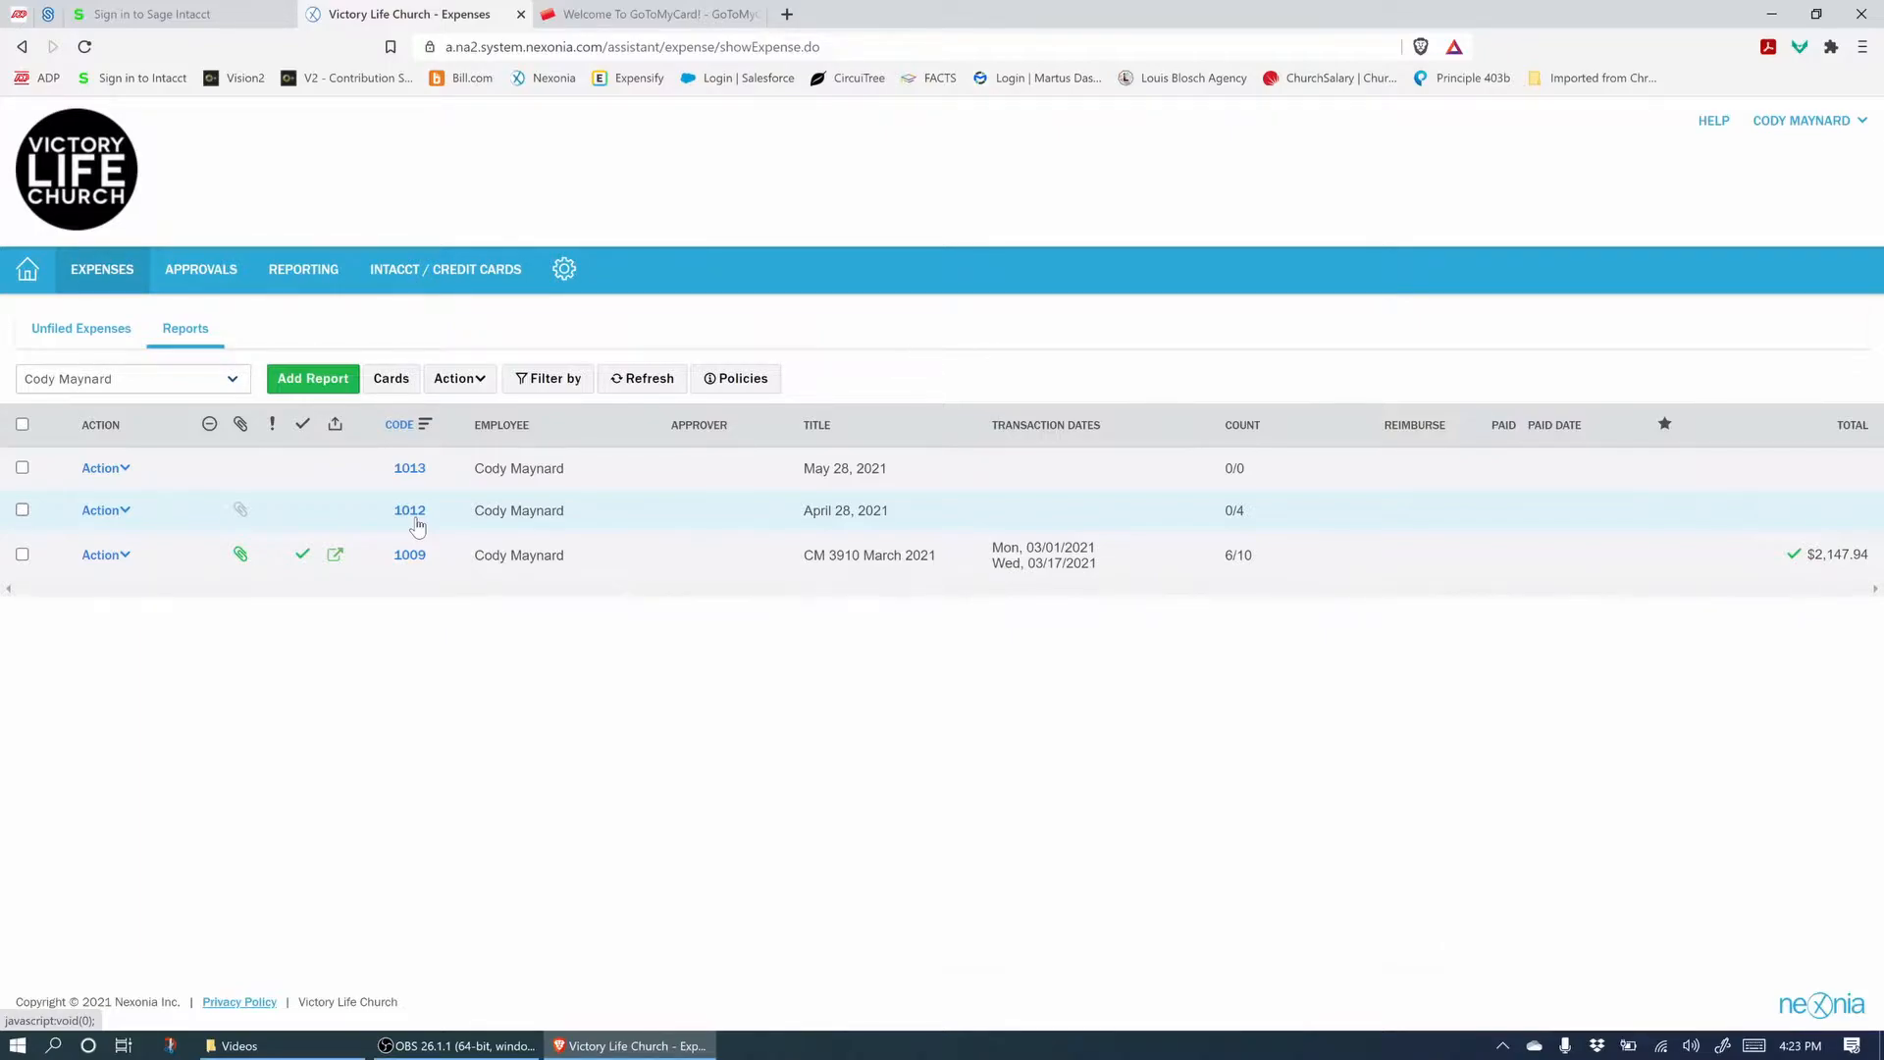
pyautogui.click(566, 514)
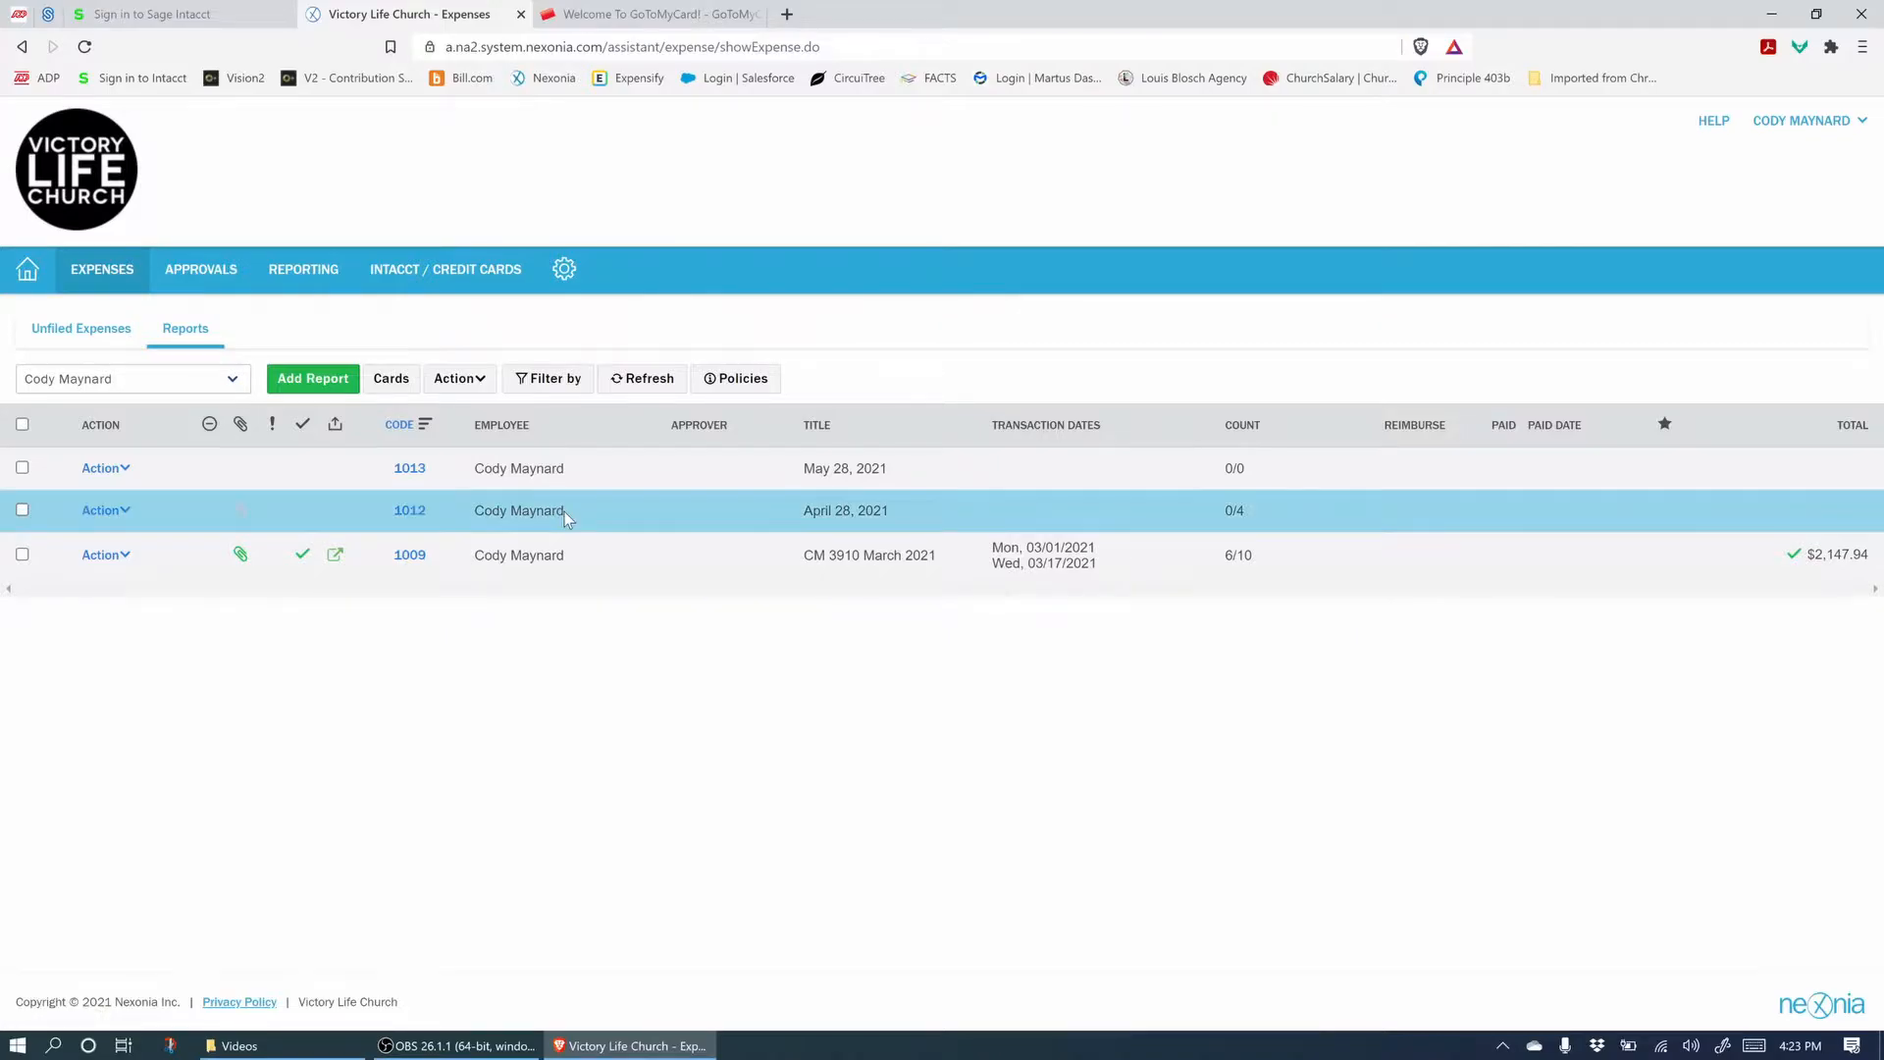
pyautogui.click(623, 510)
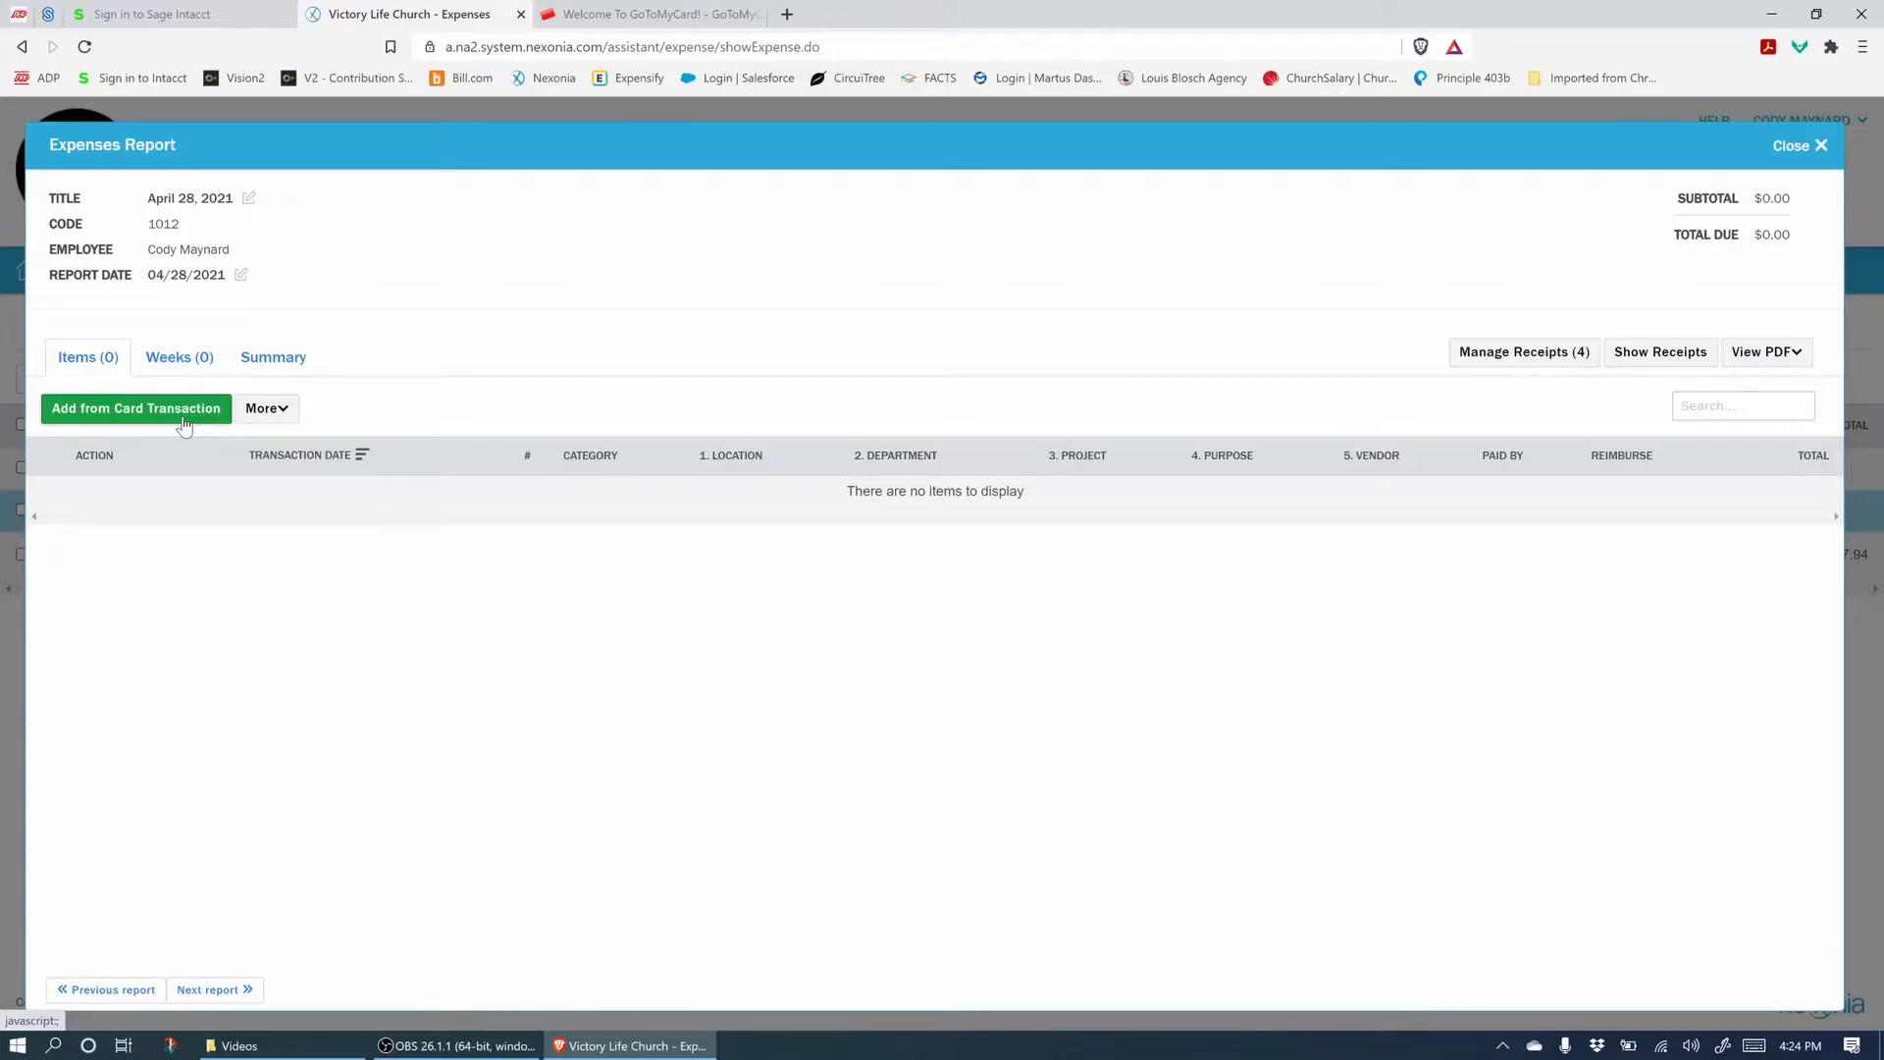
pyautogui.click(162, 413)
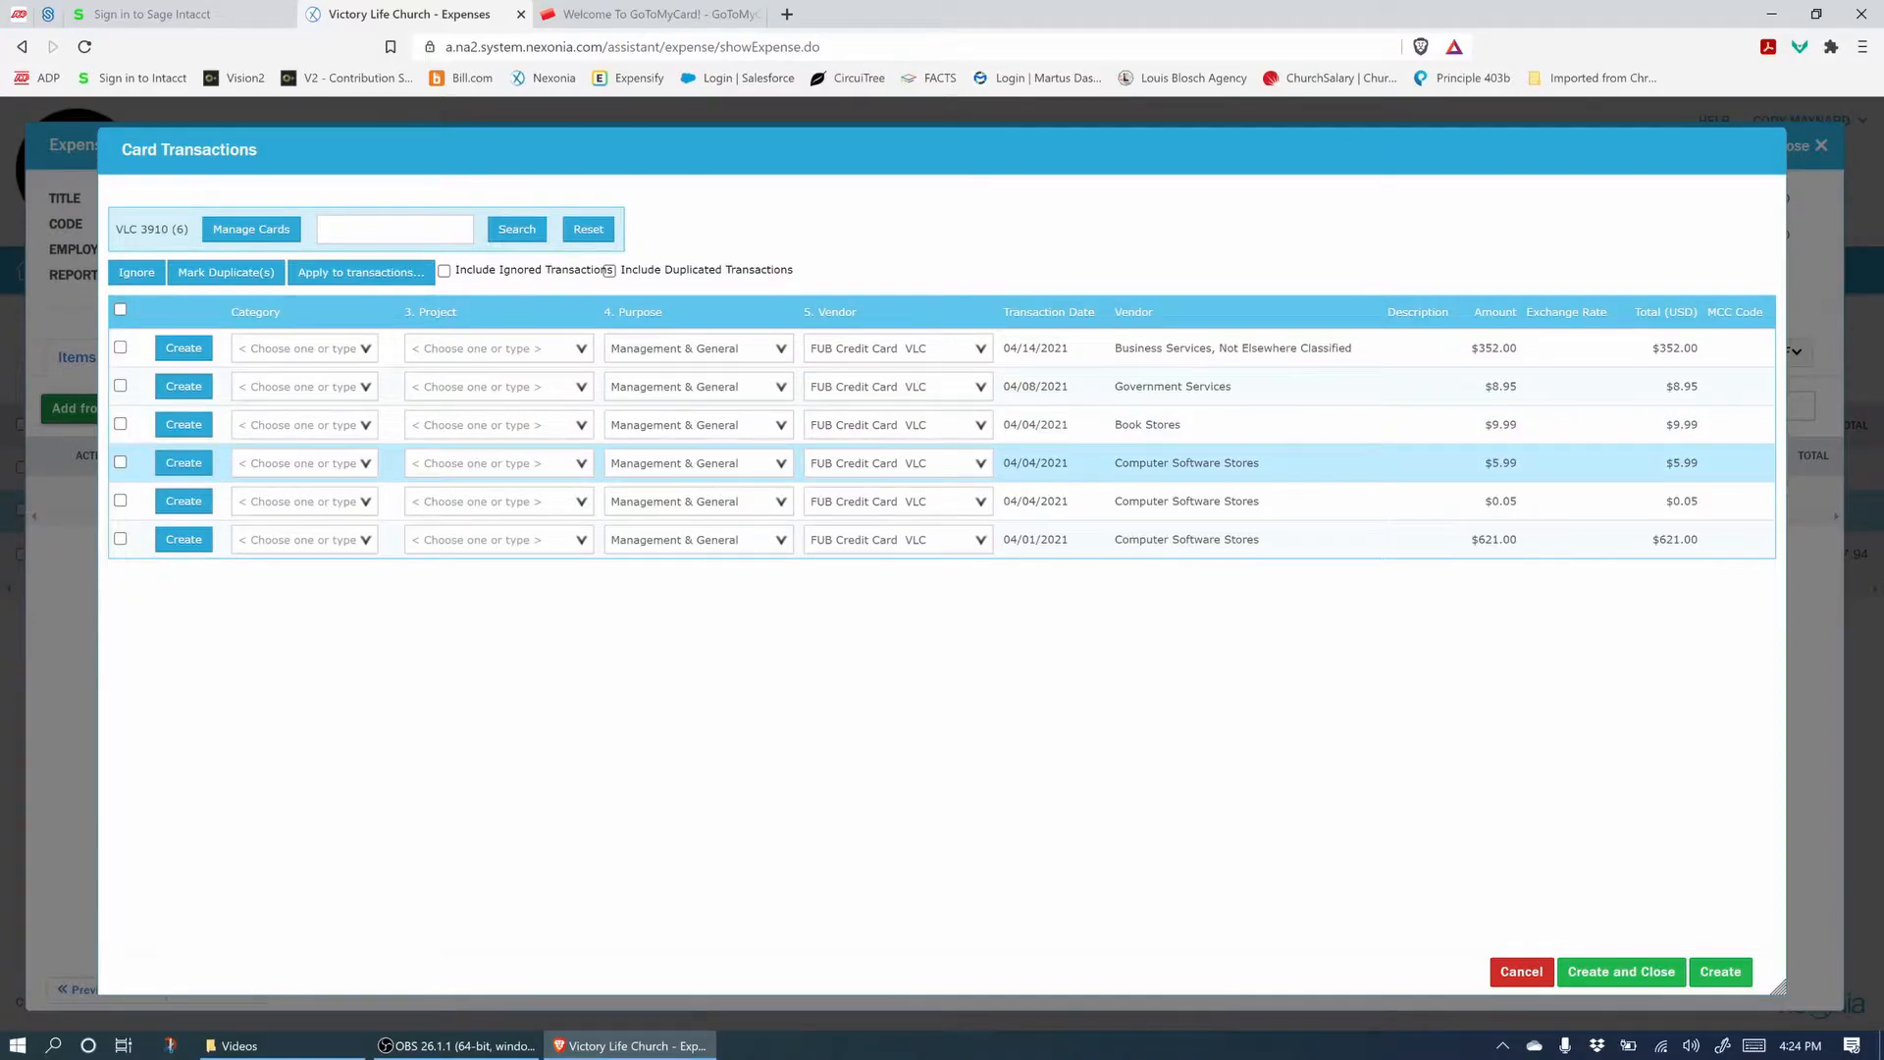
# Assign the $5.99 card transaction of 04/04/2021 the category Dues & Subscriptions and the project General Operations.
pyautogui.click(324, 462)
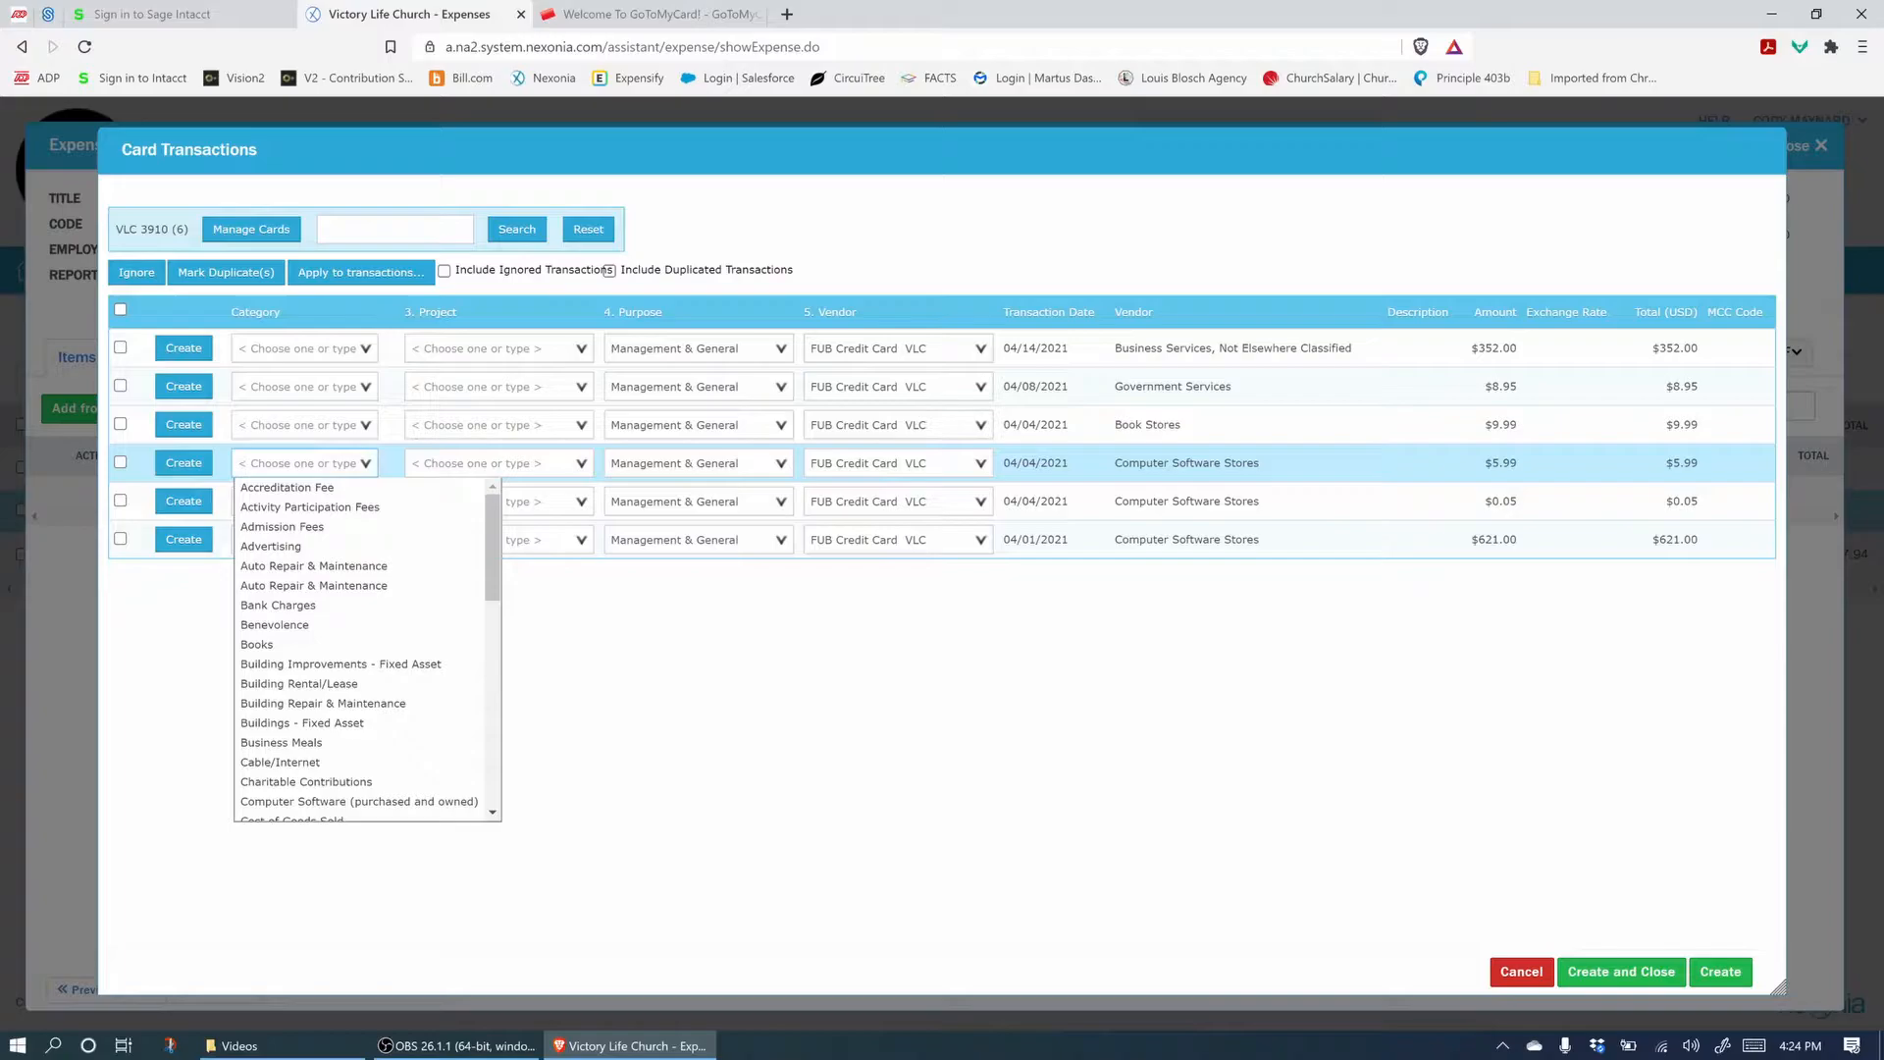
pyautogui.write('dues')
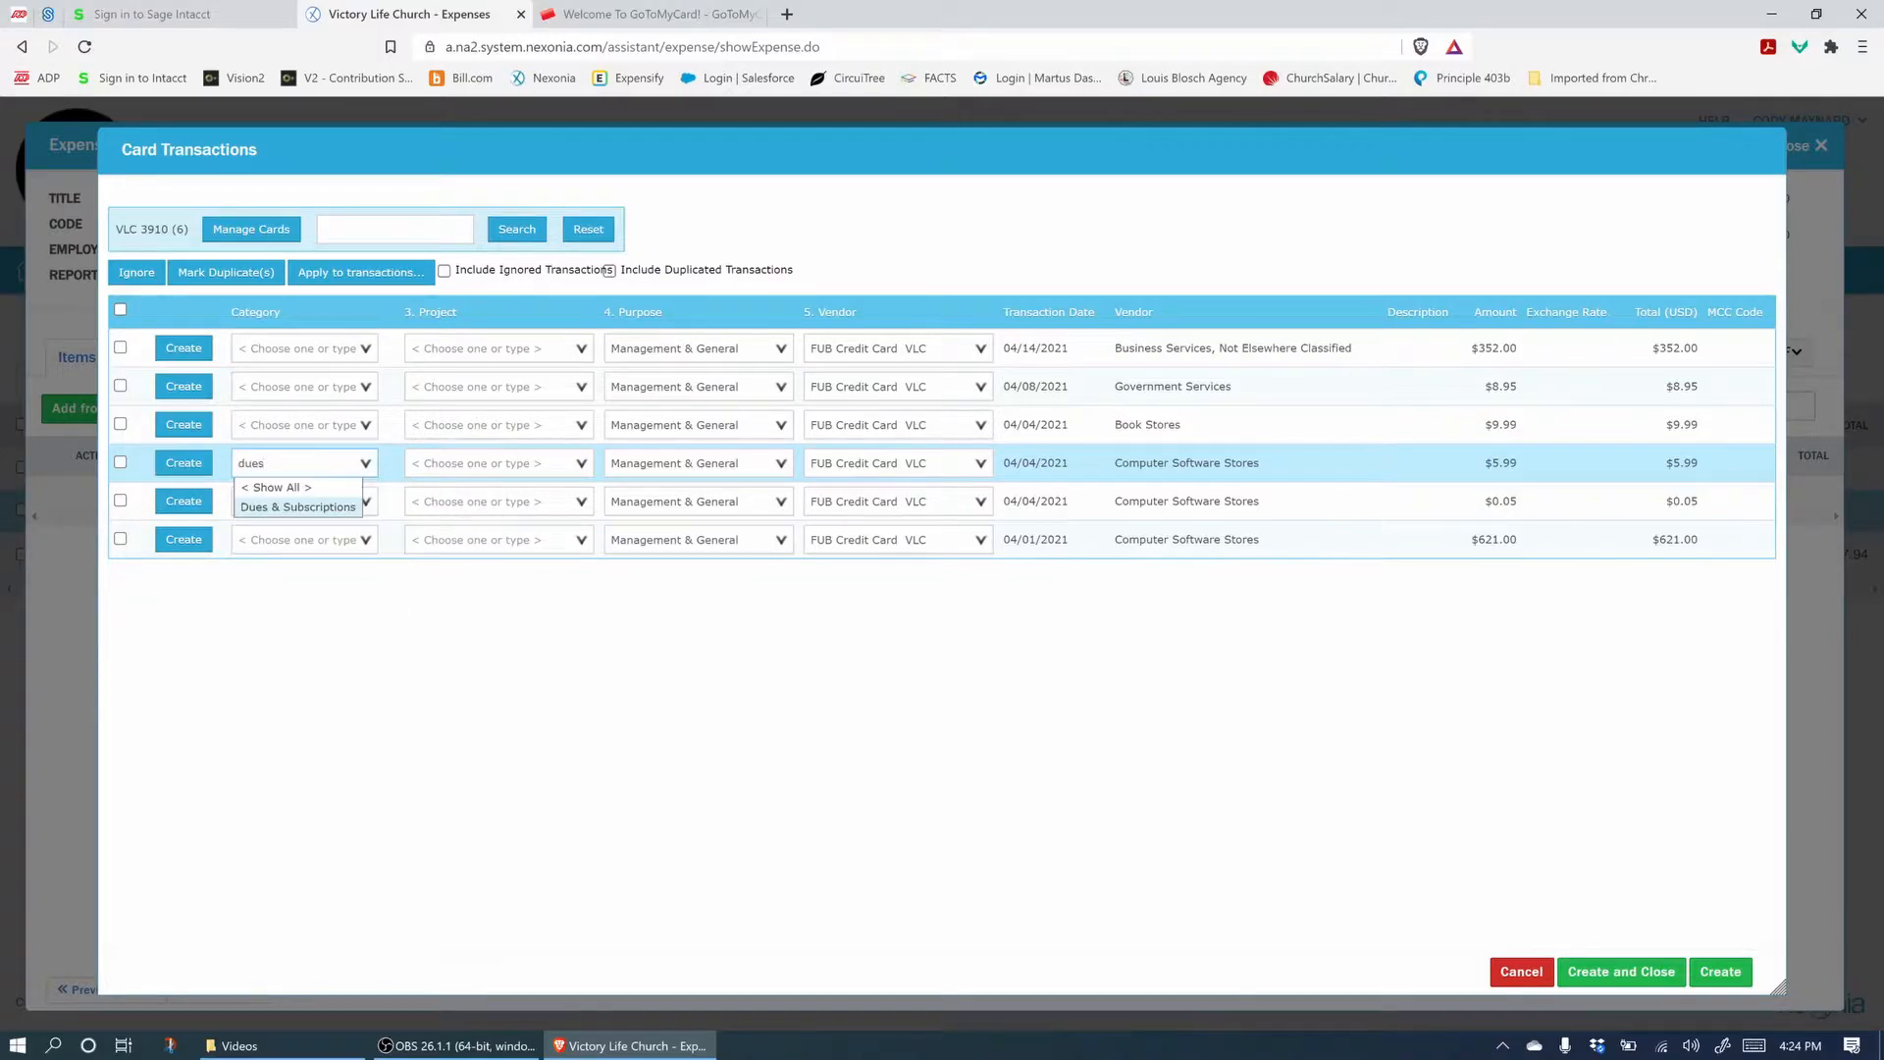
pyautogui.click(306, 506)
pyautogui.click(495, 463)
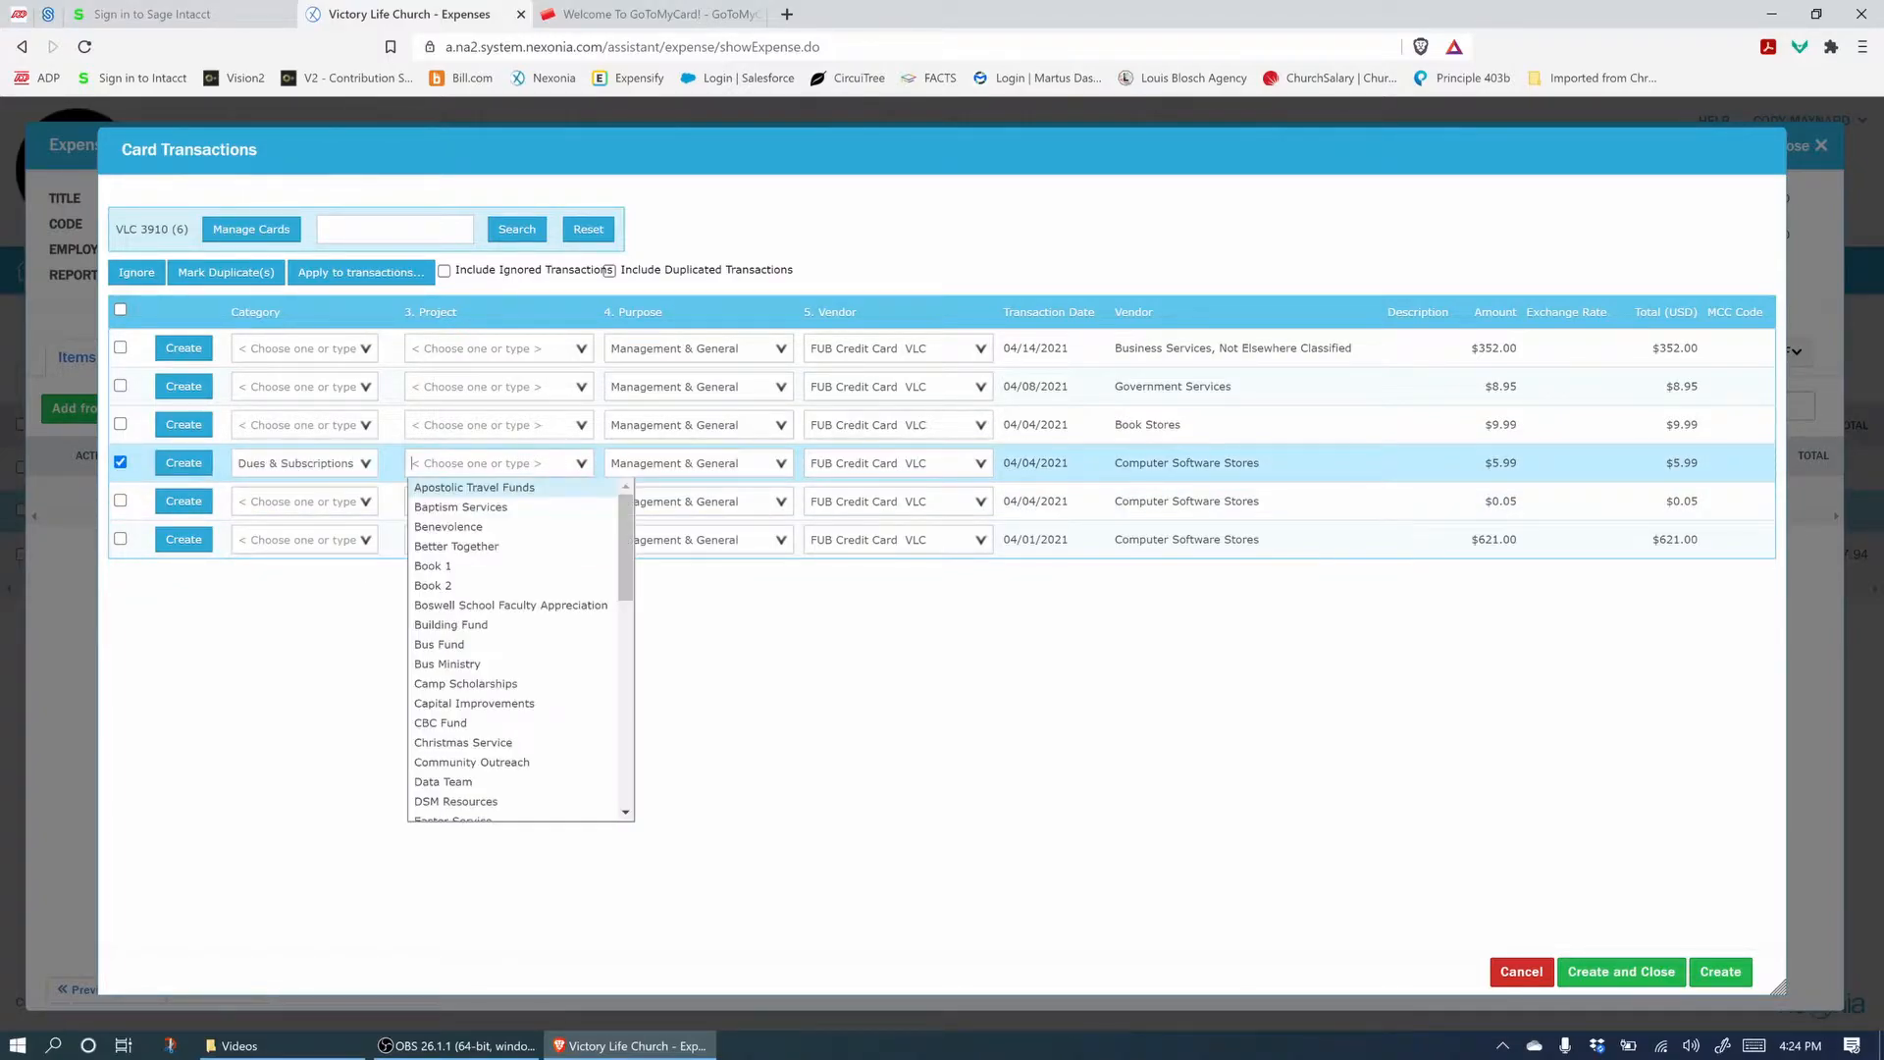
pyautogui.write('gen')
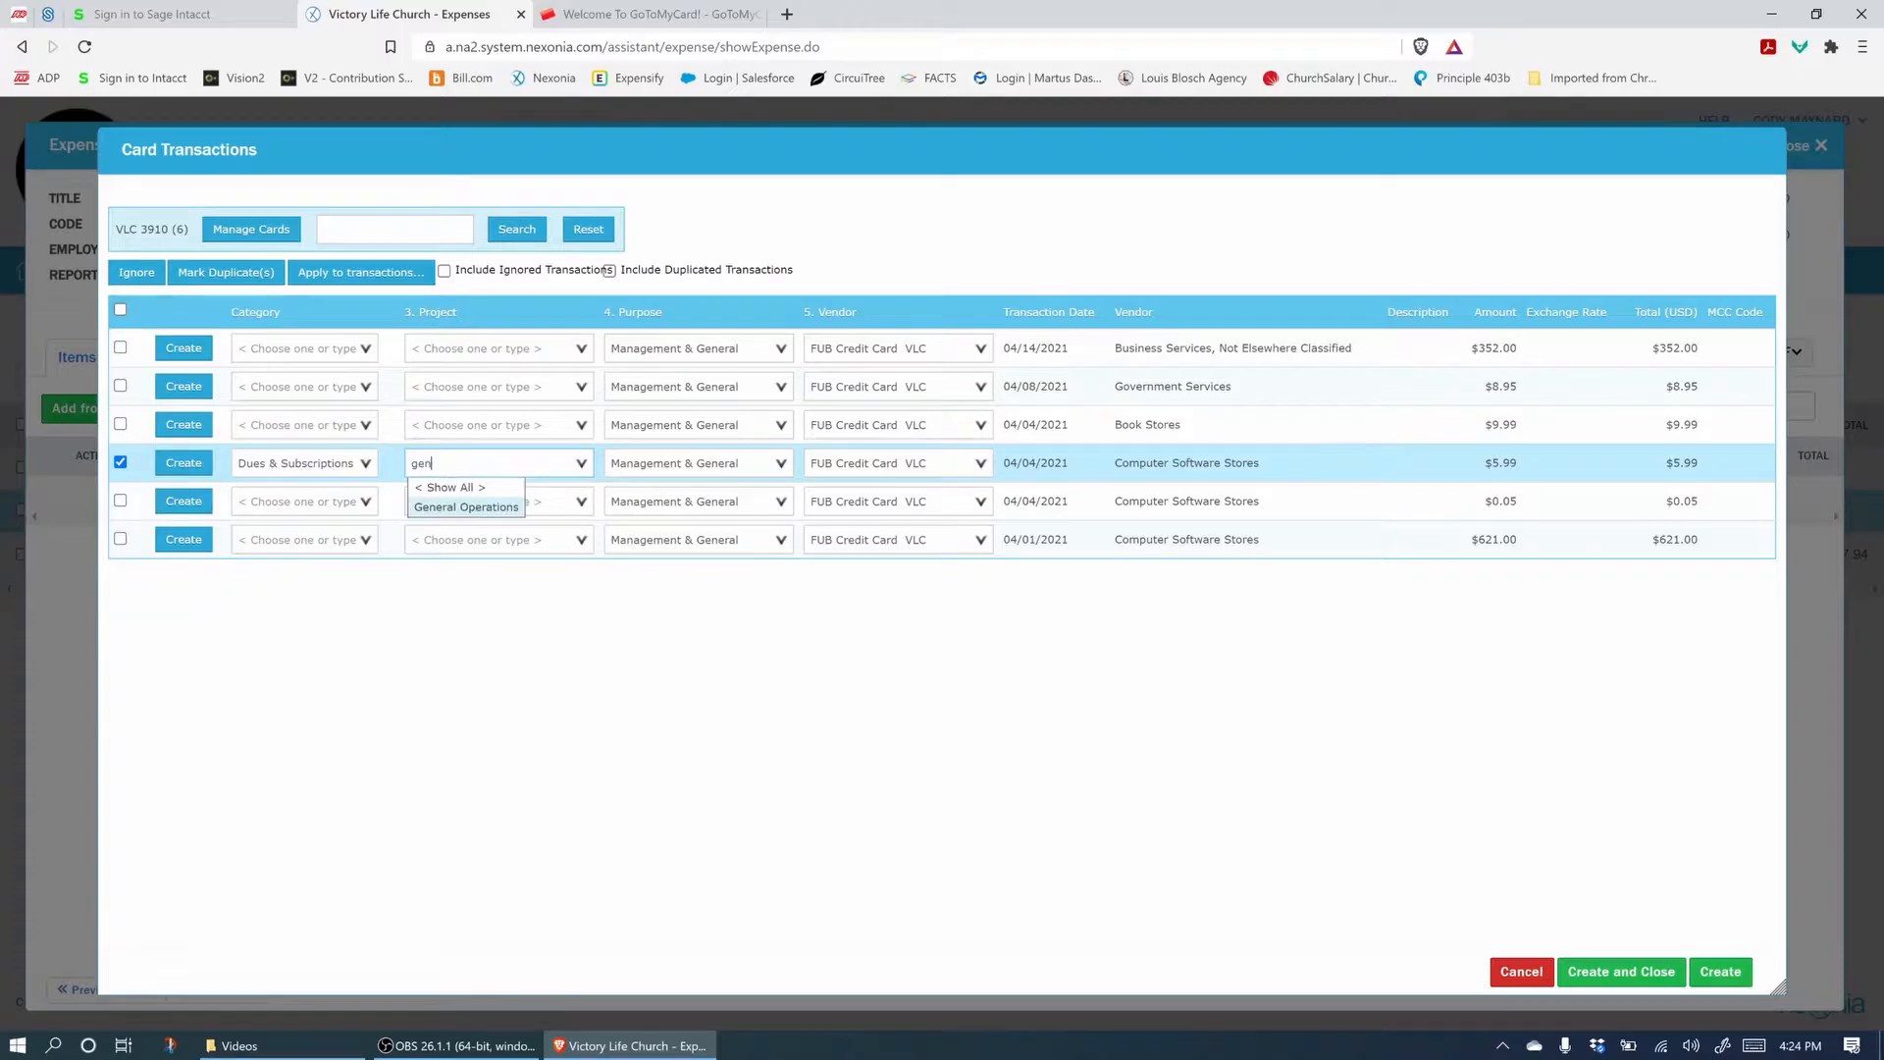
pyautogui.click(507, 505)
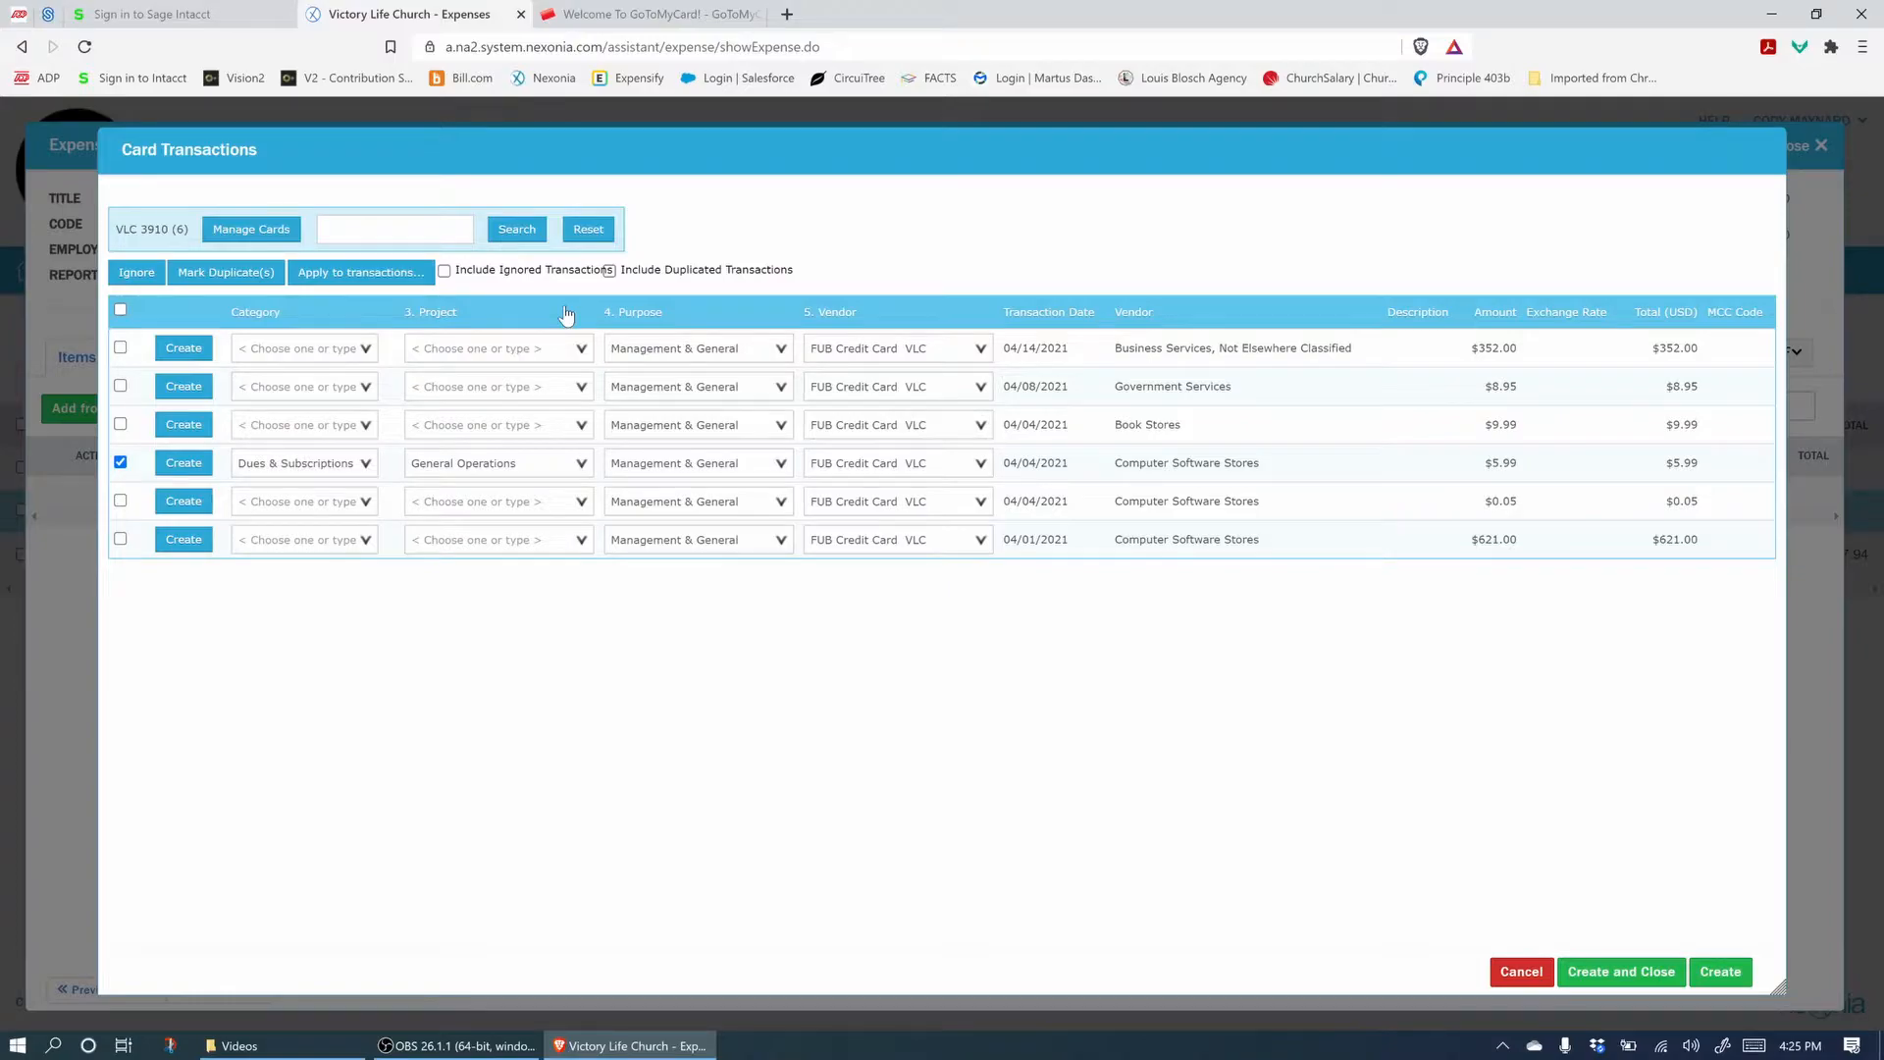
# Begin creating an expense item from the $5.99 card transaction and review its date and coding fields.
pyautogui.click(187, 466)
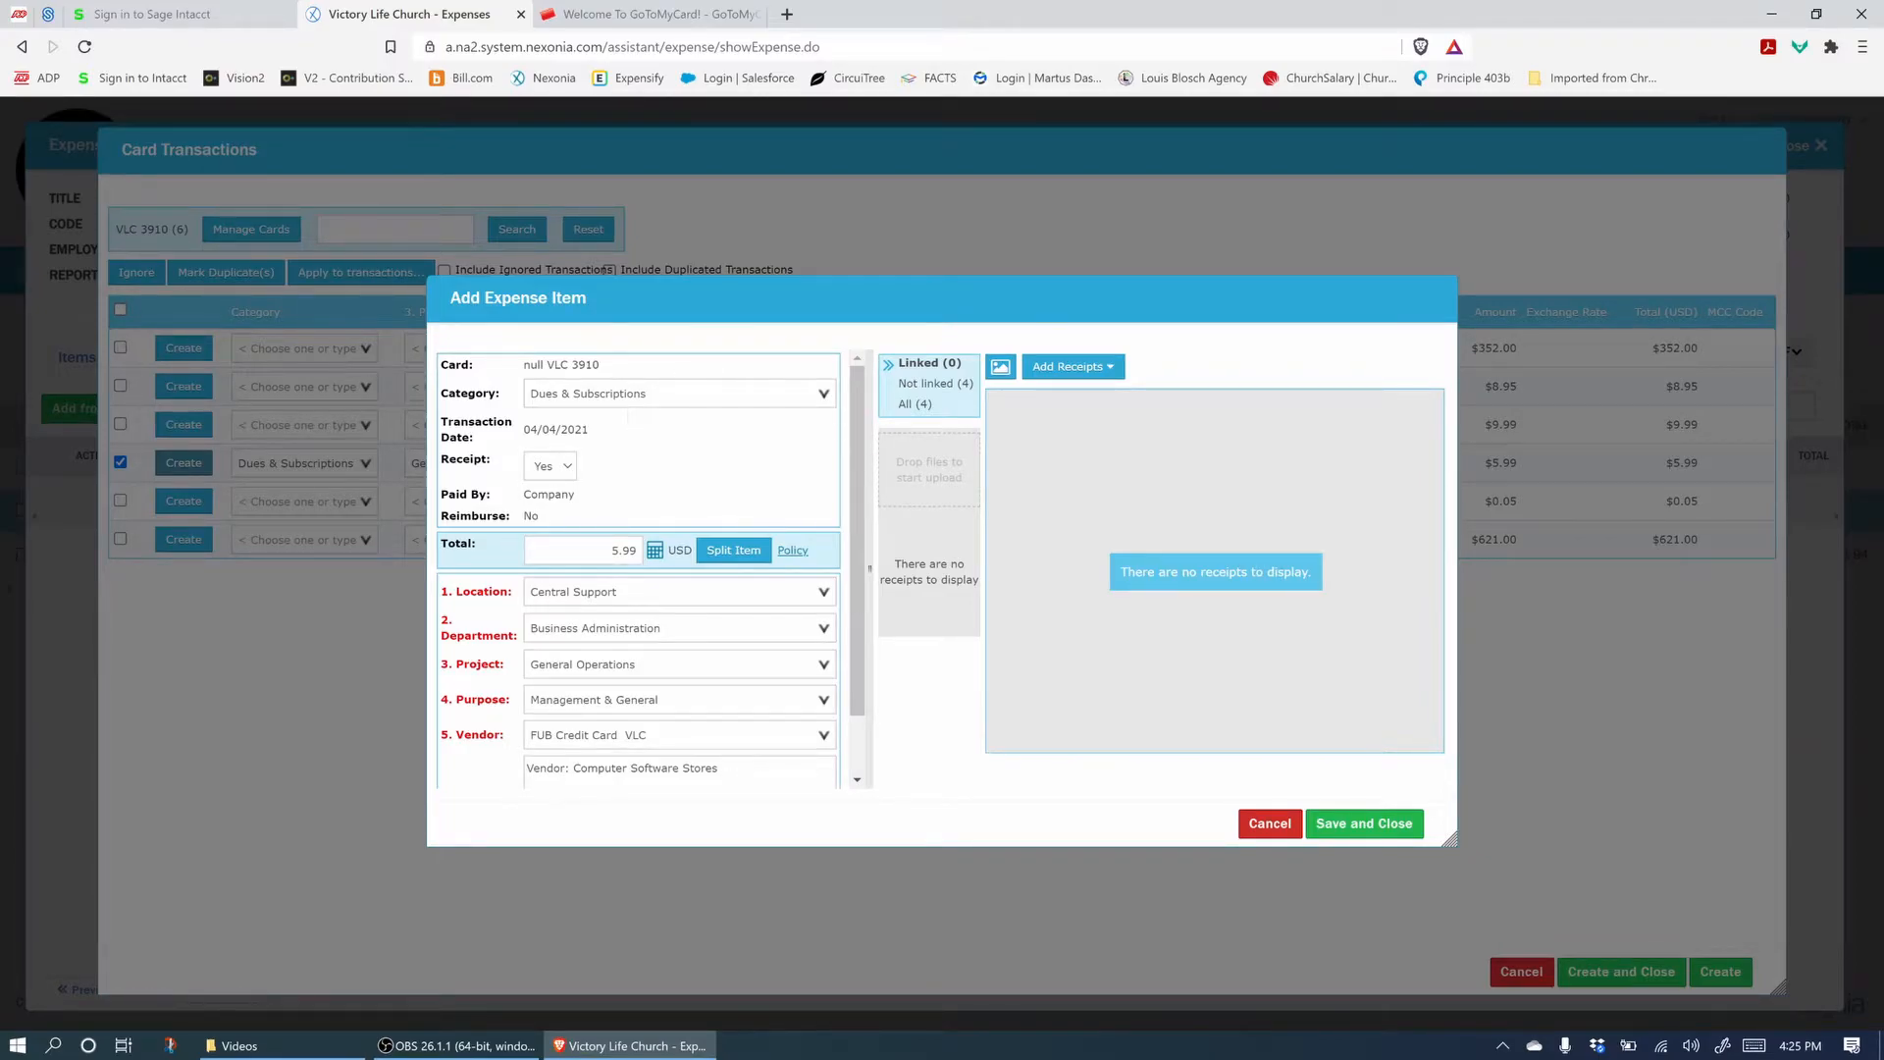
pyautogui.moveTo(521, 431); pyautogui.dragTo(599, 438)
pyautogui.scroll(-2, 647, 469)
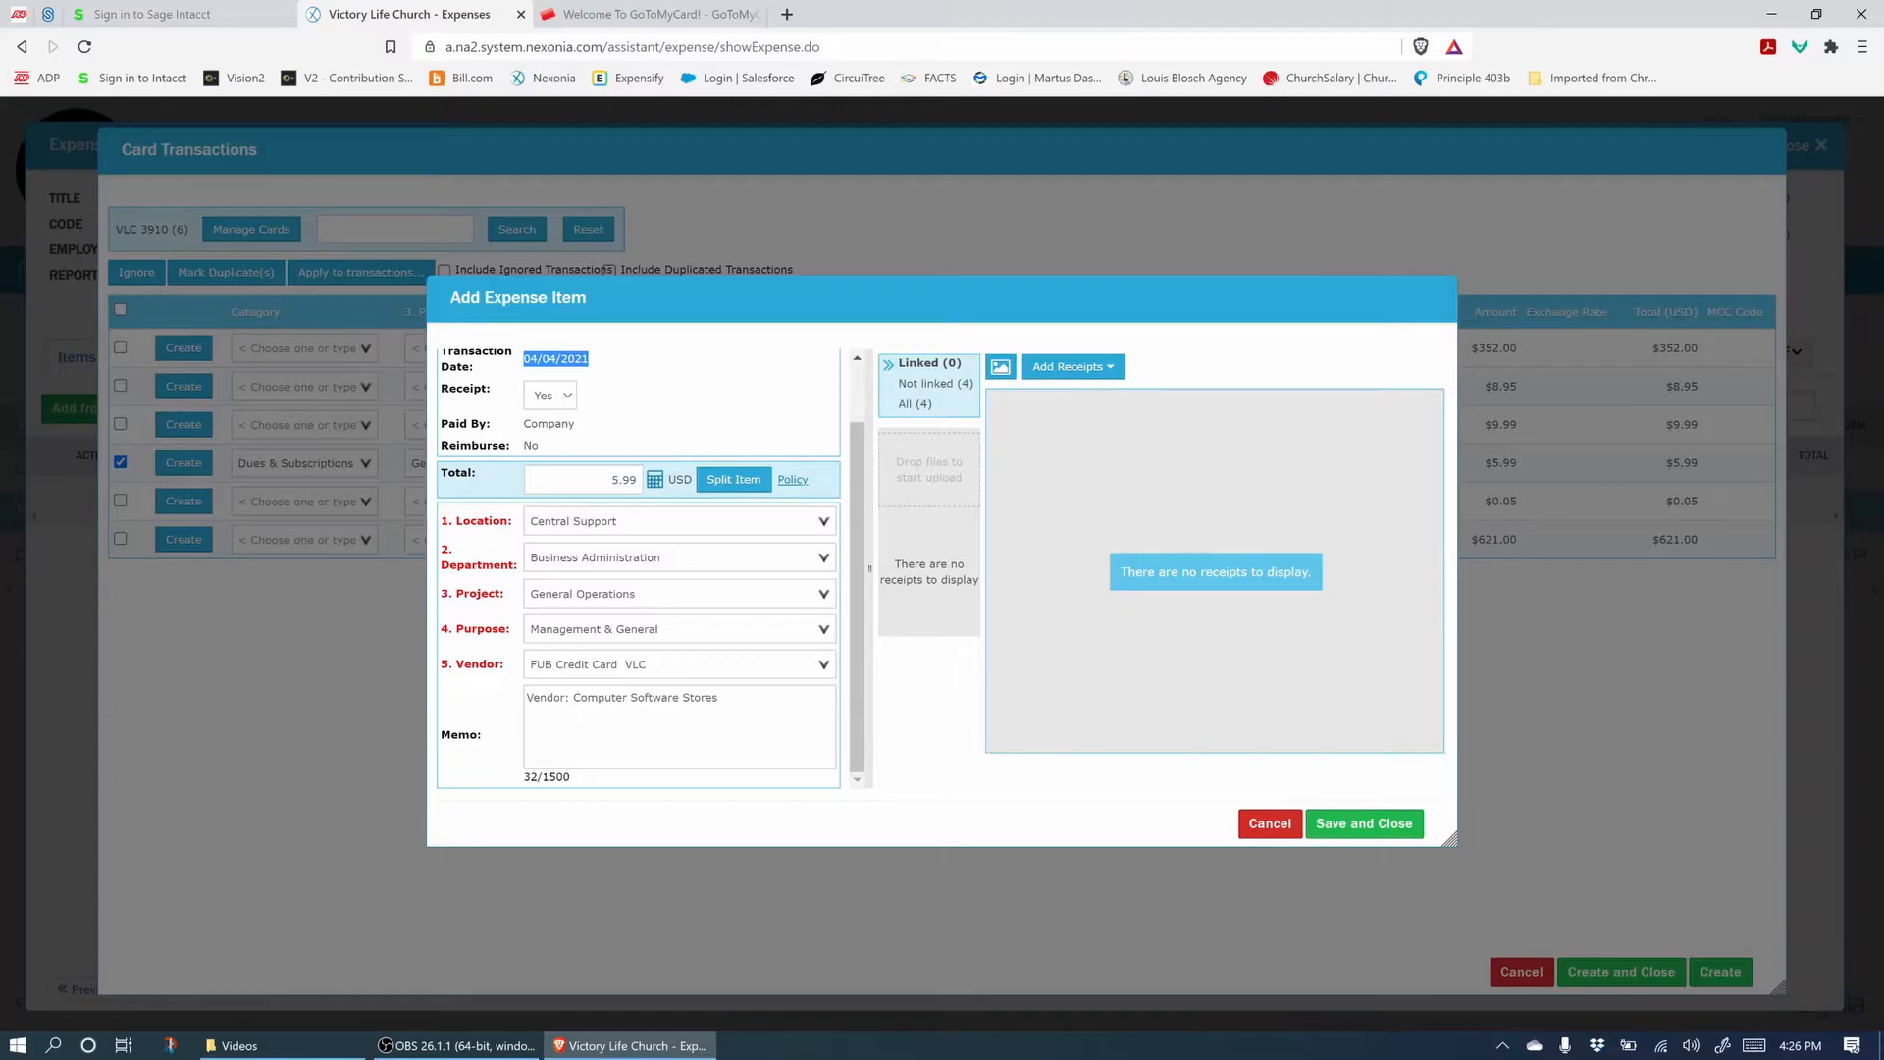
# Replace the vendor description in the expense item's memo so it reads "Vendor: Fax.plus".
pyautogui.click(720, 698)
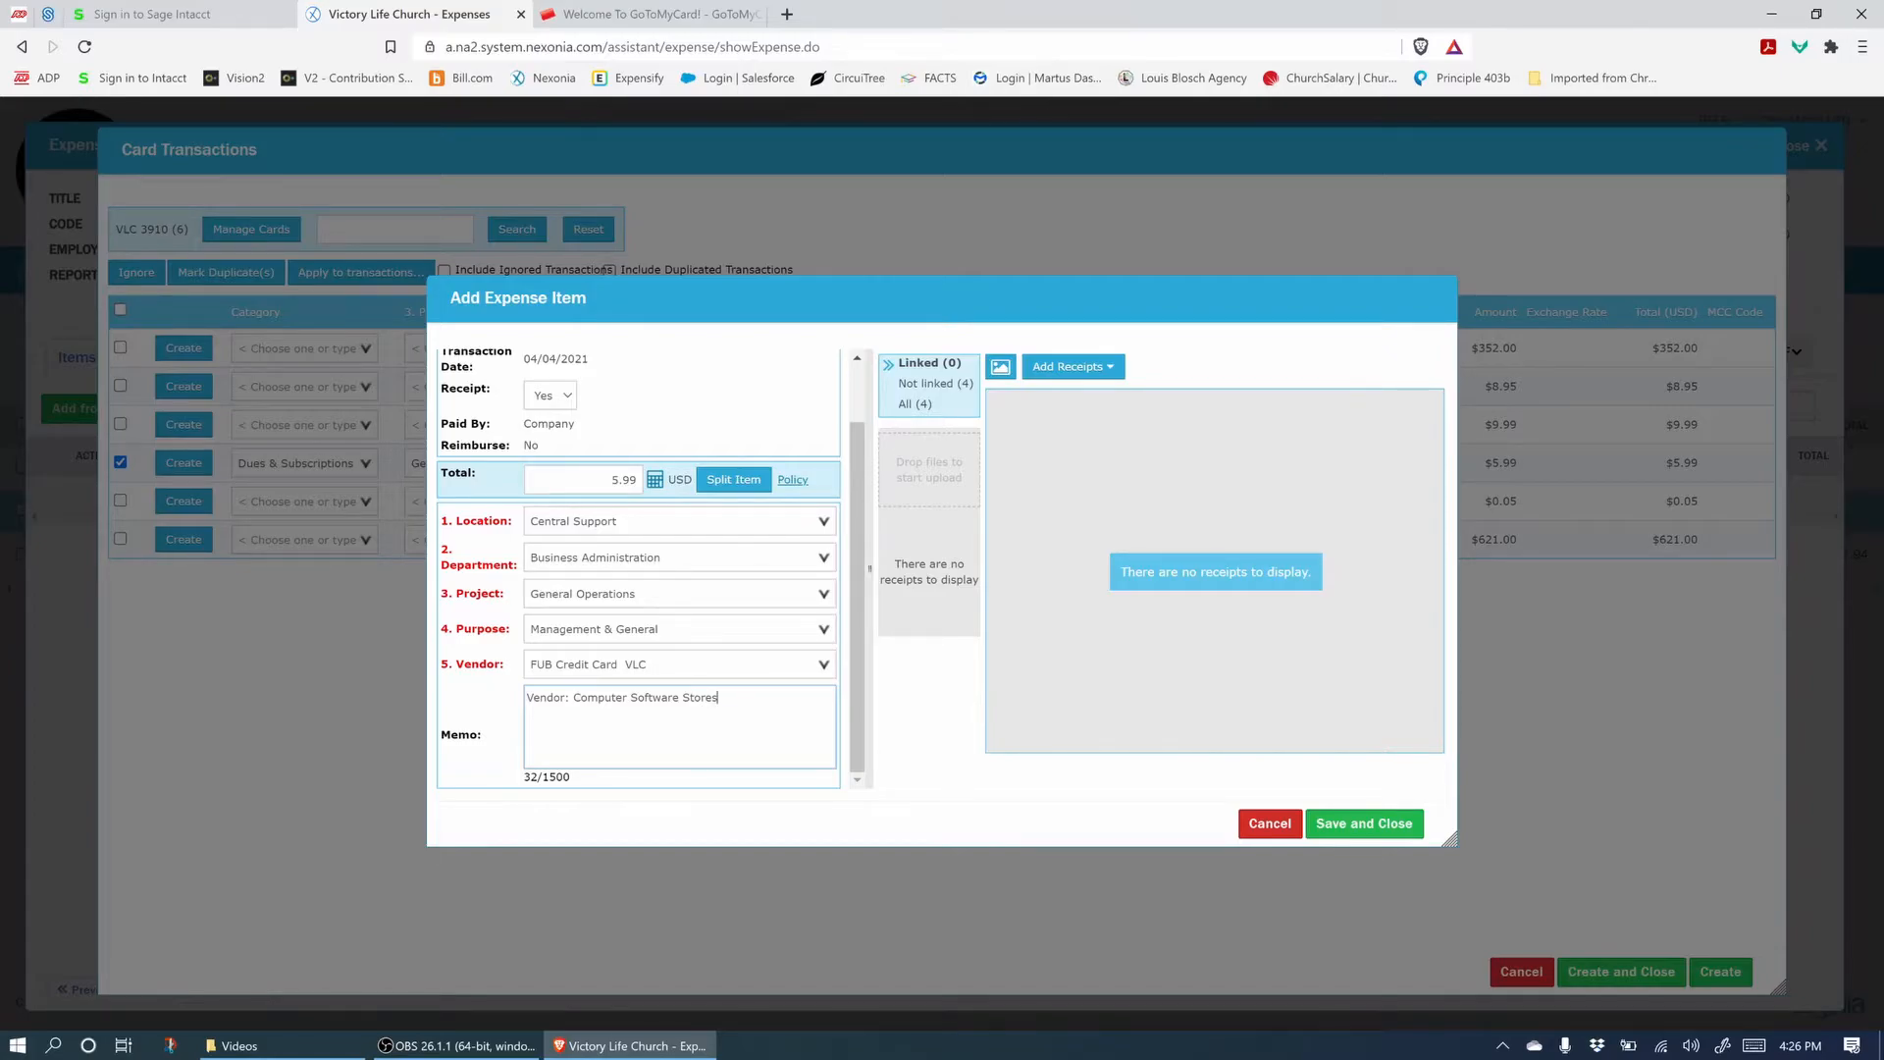
pyautogui.hotkey('ctrl', 'shift', 'Left')
pyautogui.hotkey('ctrl', 'shift', 'Left')
pyautogui.hotkey('ctrl', 'shift', 'Left')
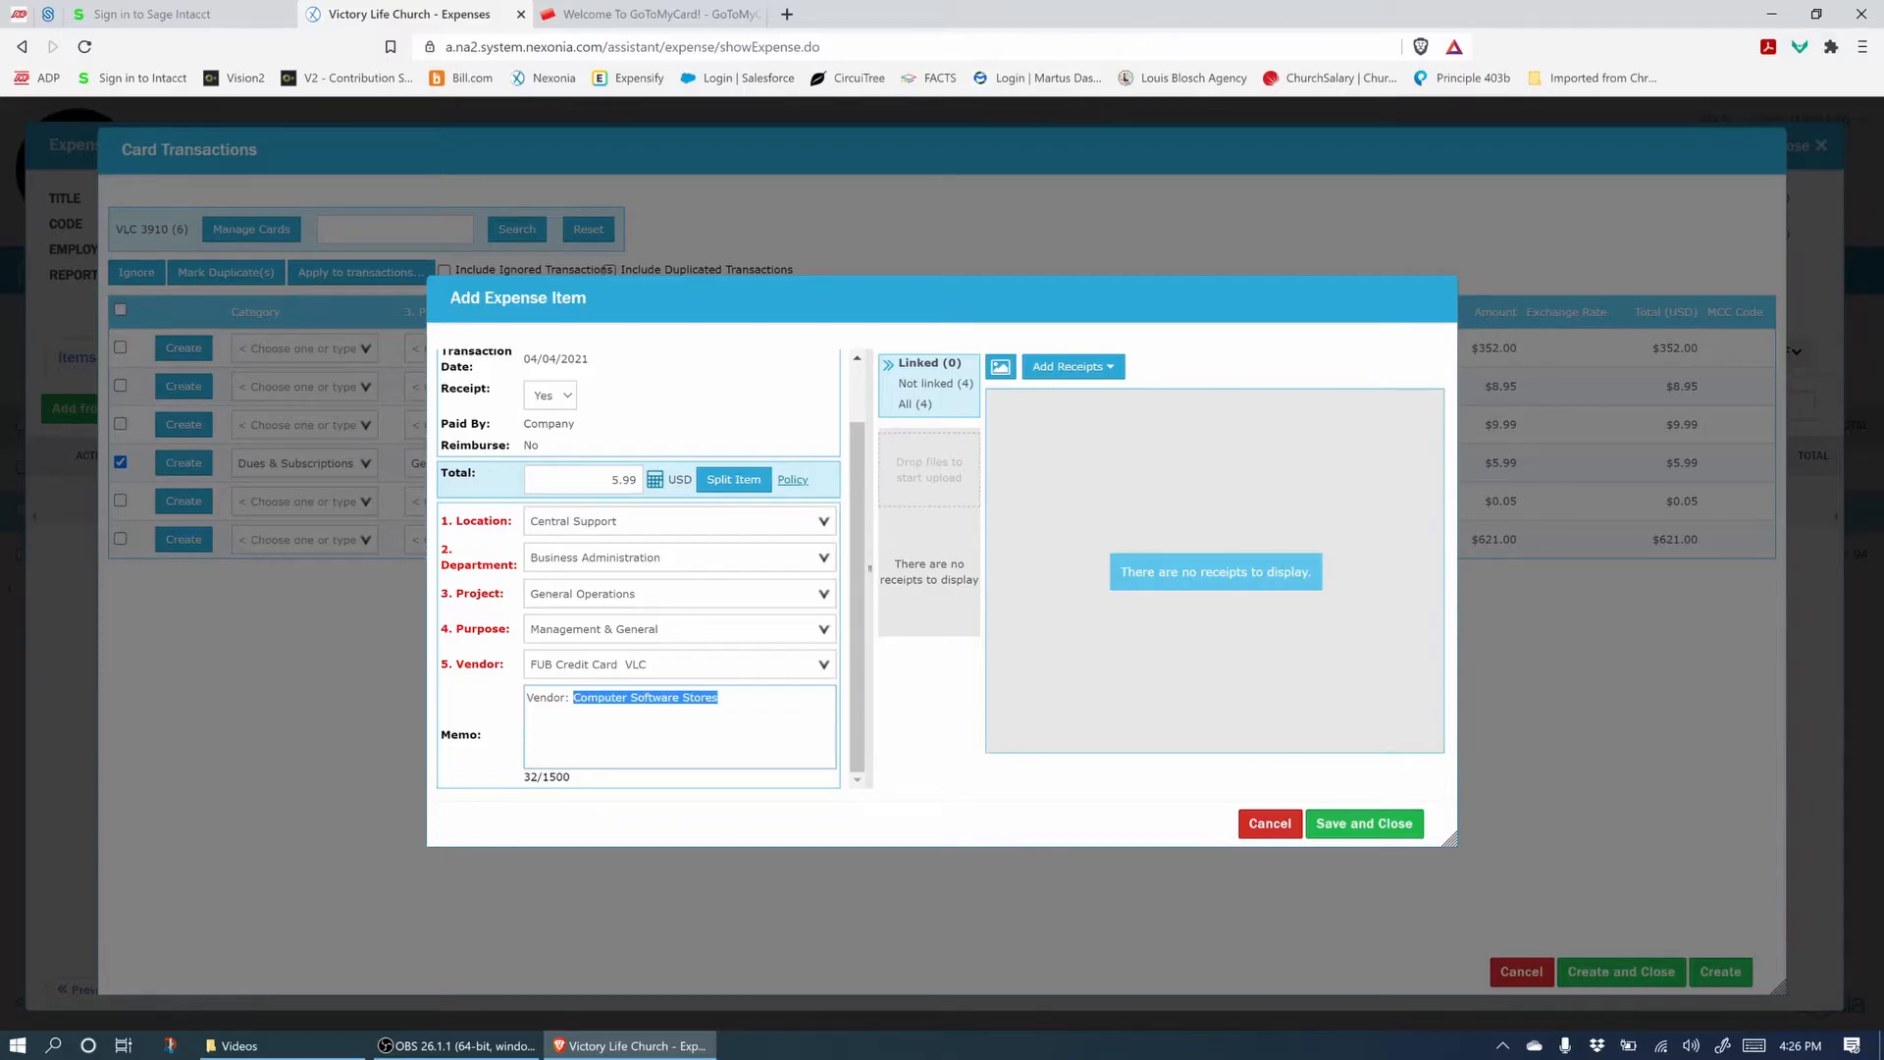
pyautogui.write('x.plus')
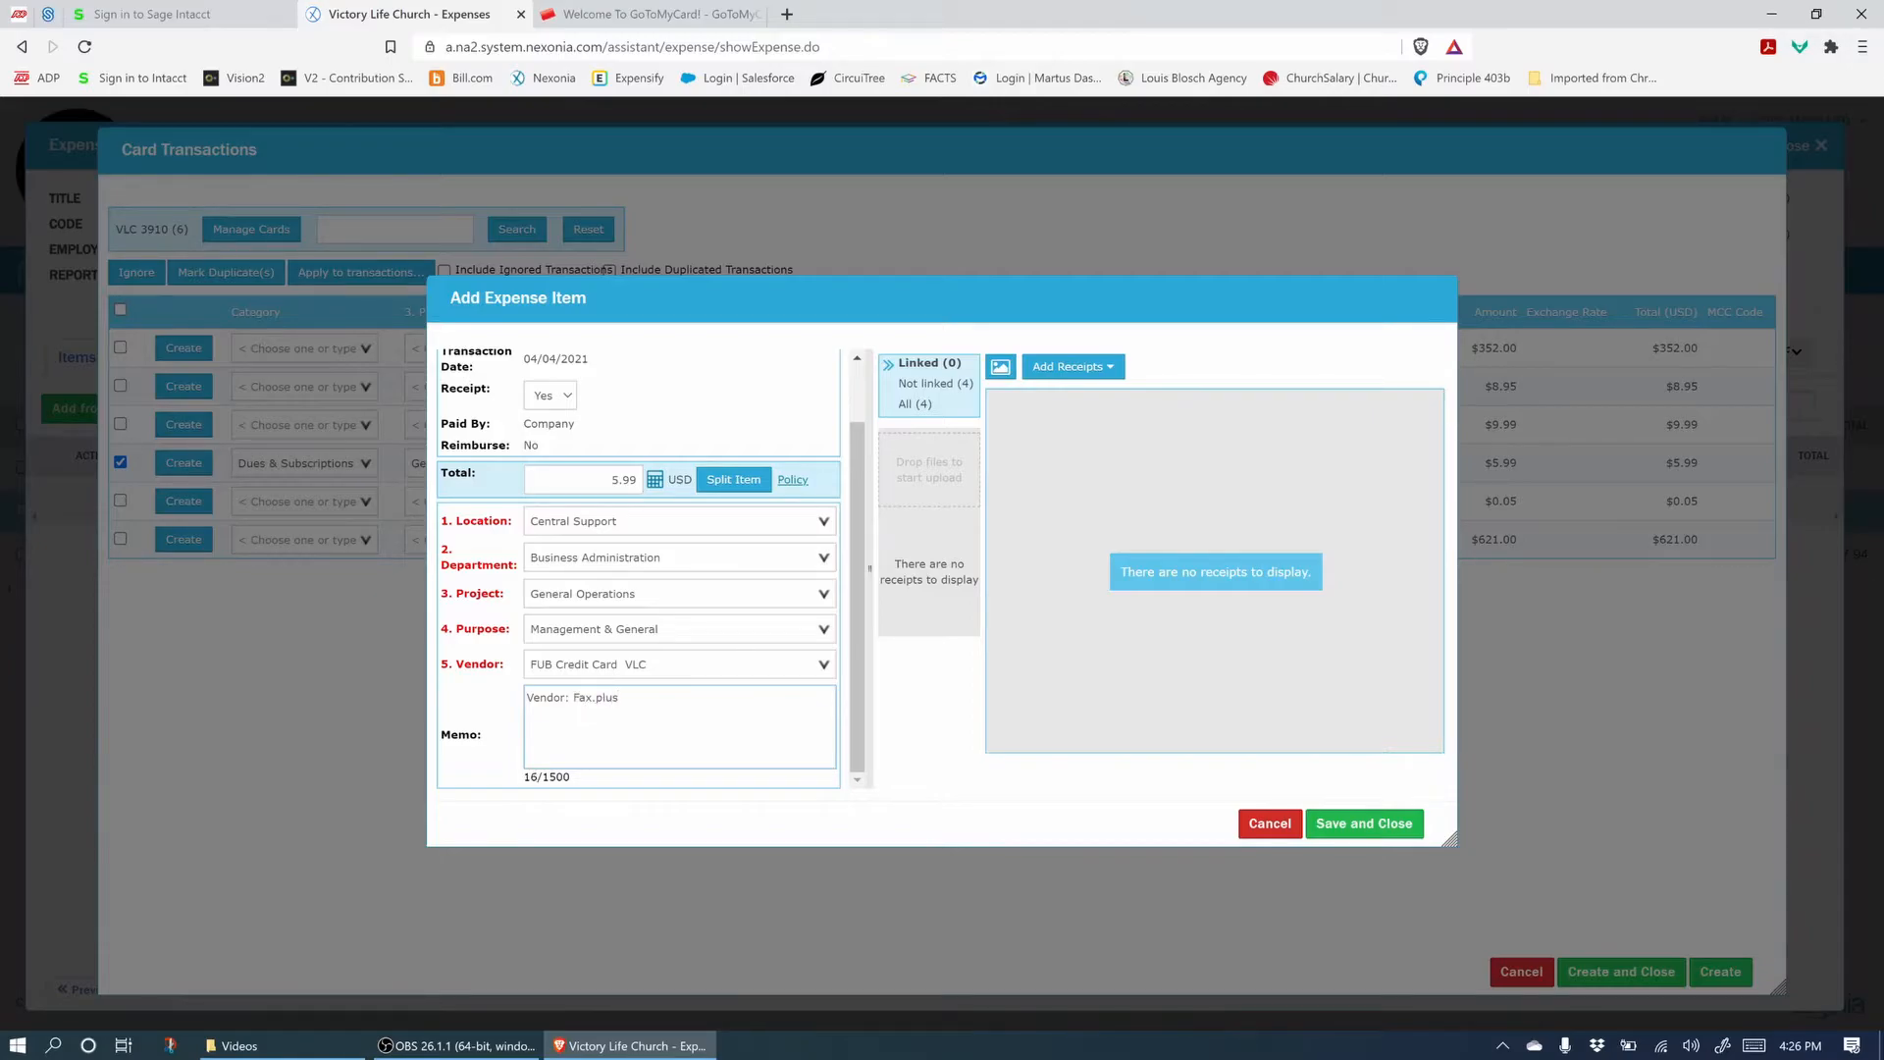
# Extend the expense item's memo with "monthly fax line subscription for April.".
pyautogui.write(' monthhly fax line subscription for April.')
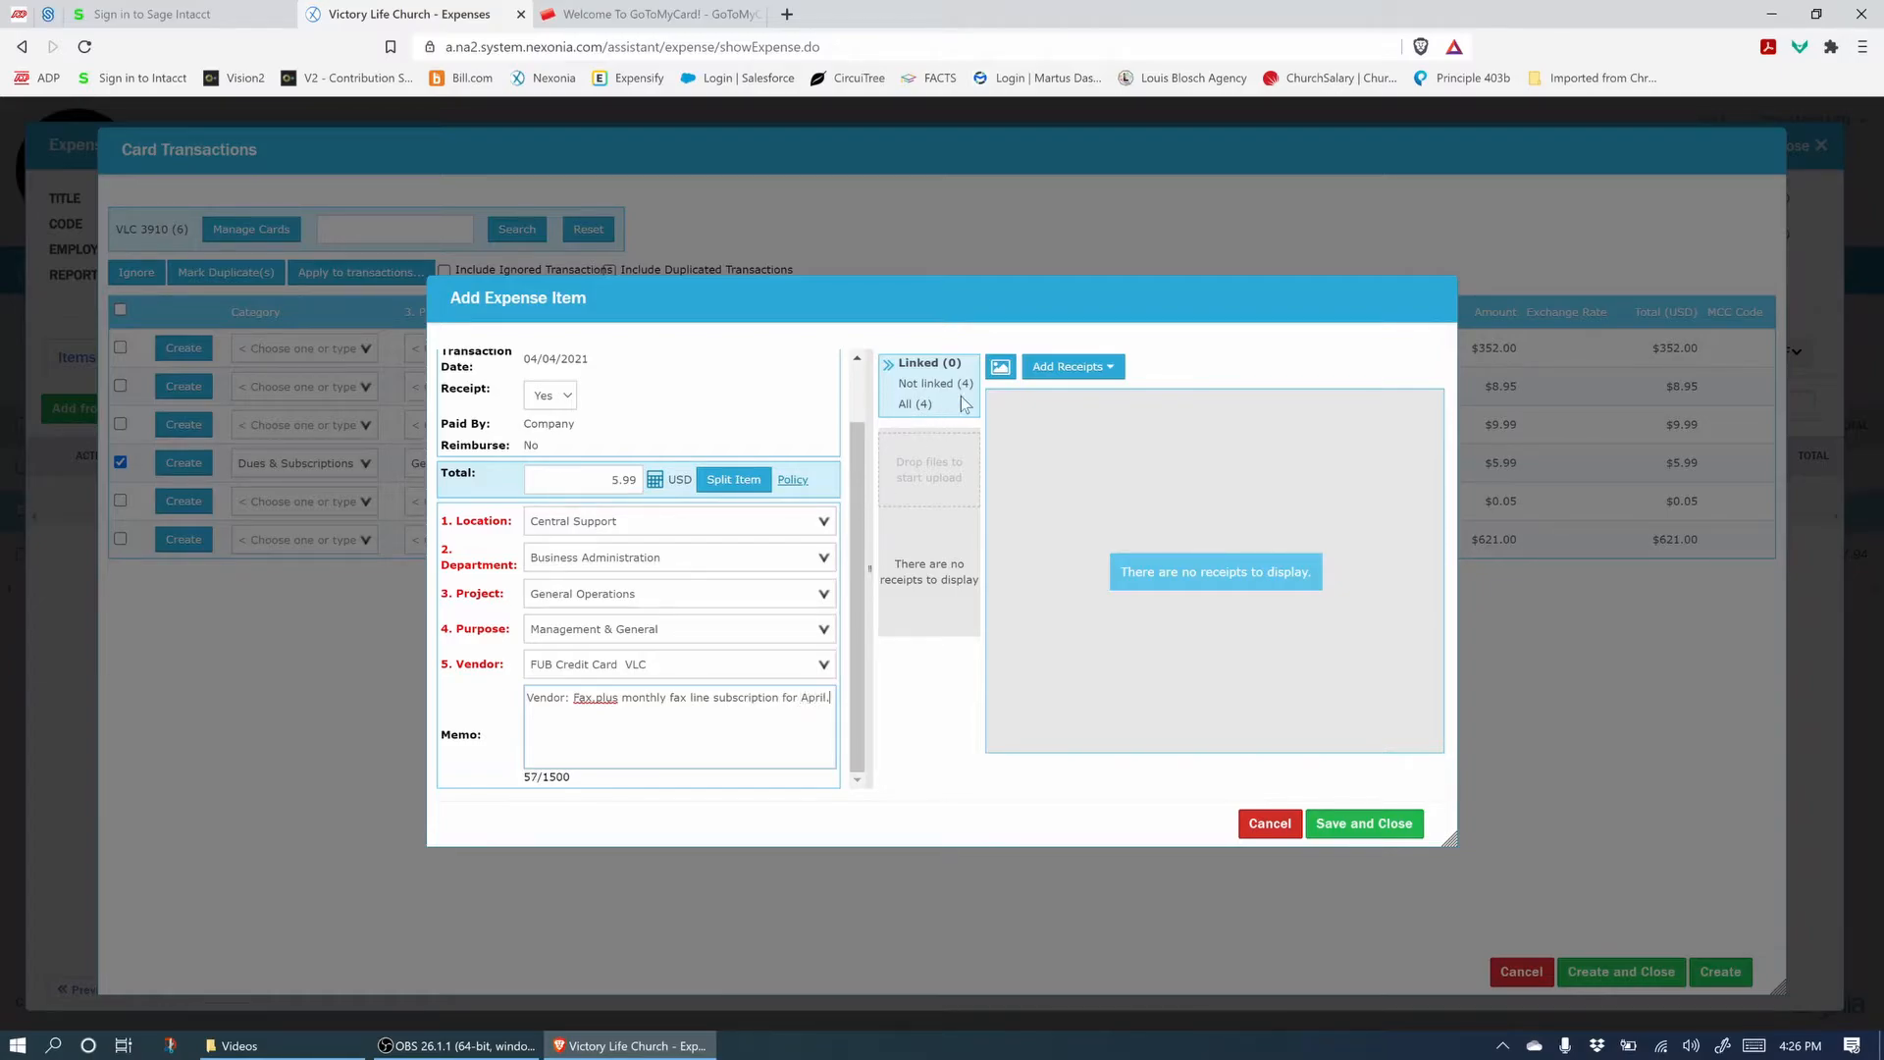
# Examine the upload and fax options for adding receipts, including the generated fax cover page, and return to the expense item.
pyautogui.click(1085, 369)
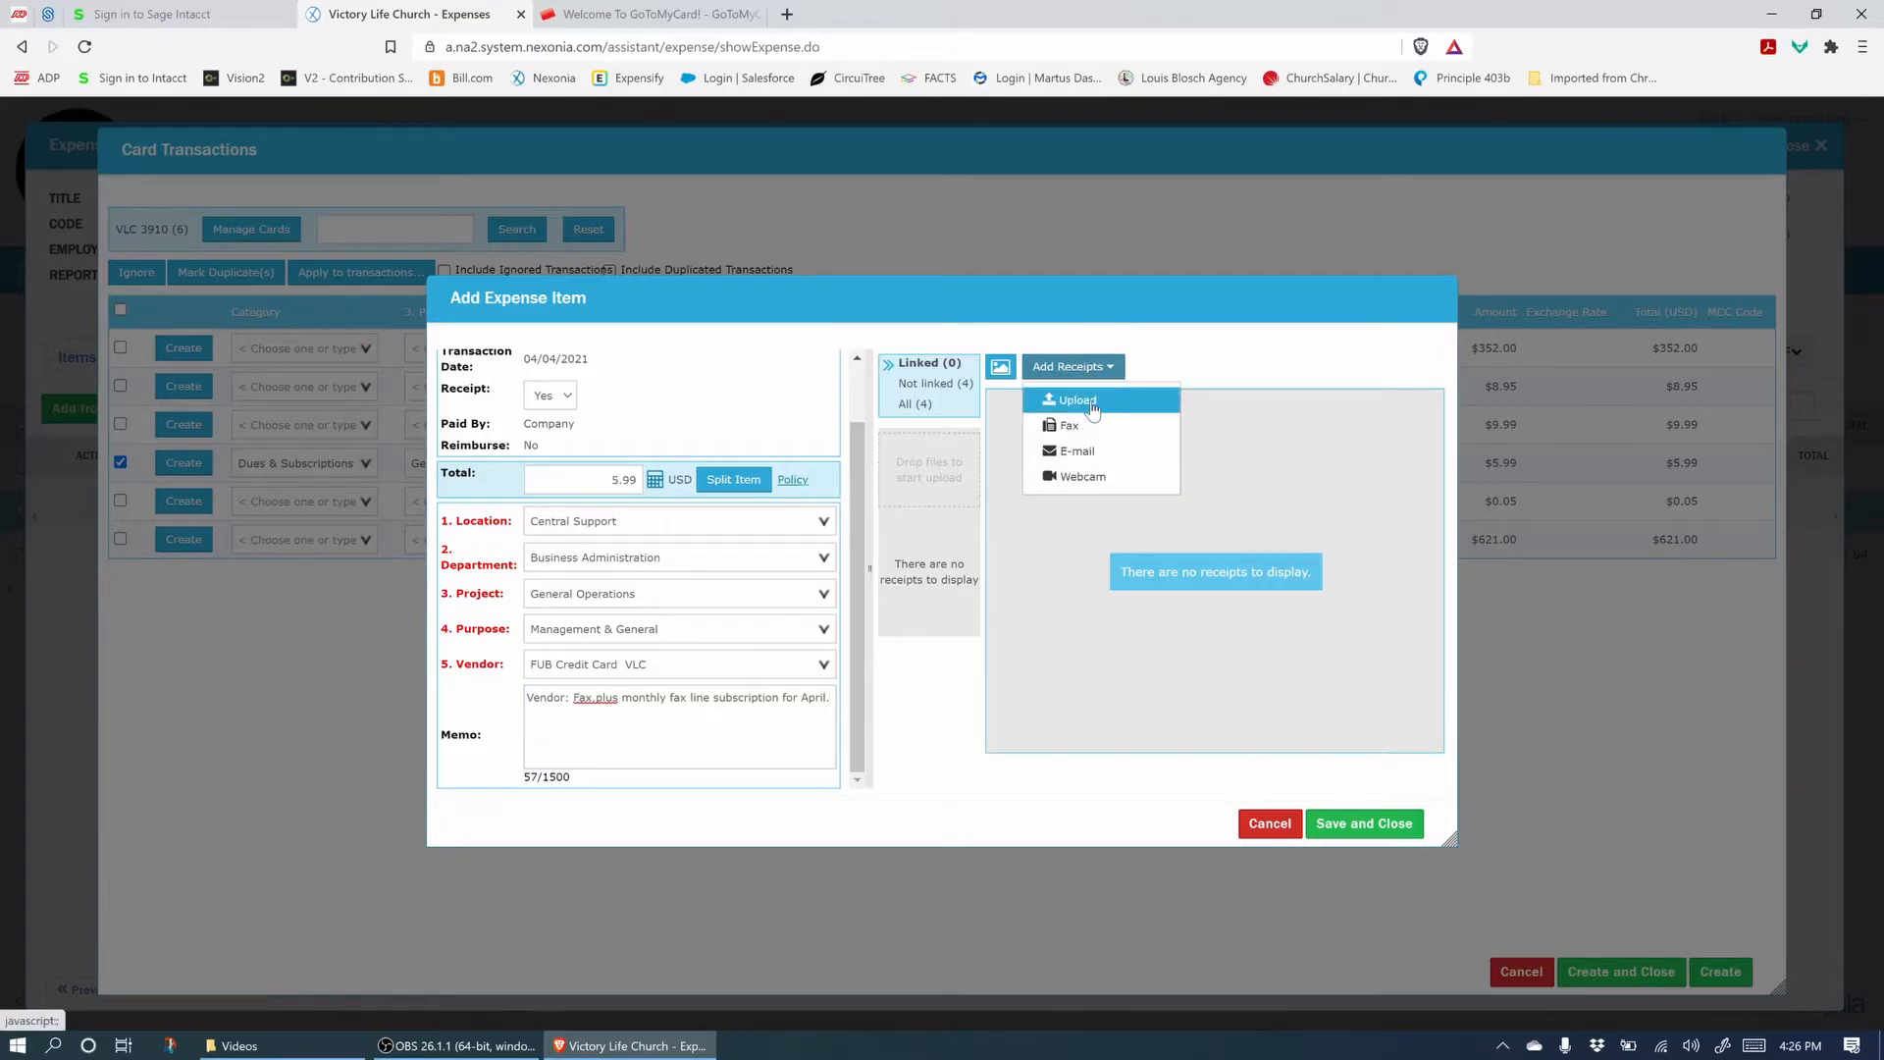
pyautogui.click(1093, 408)
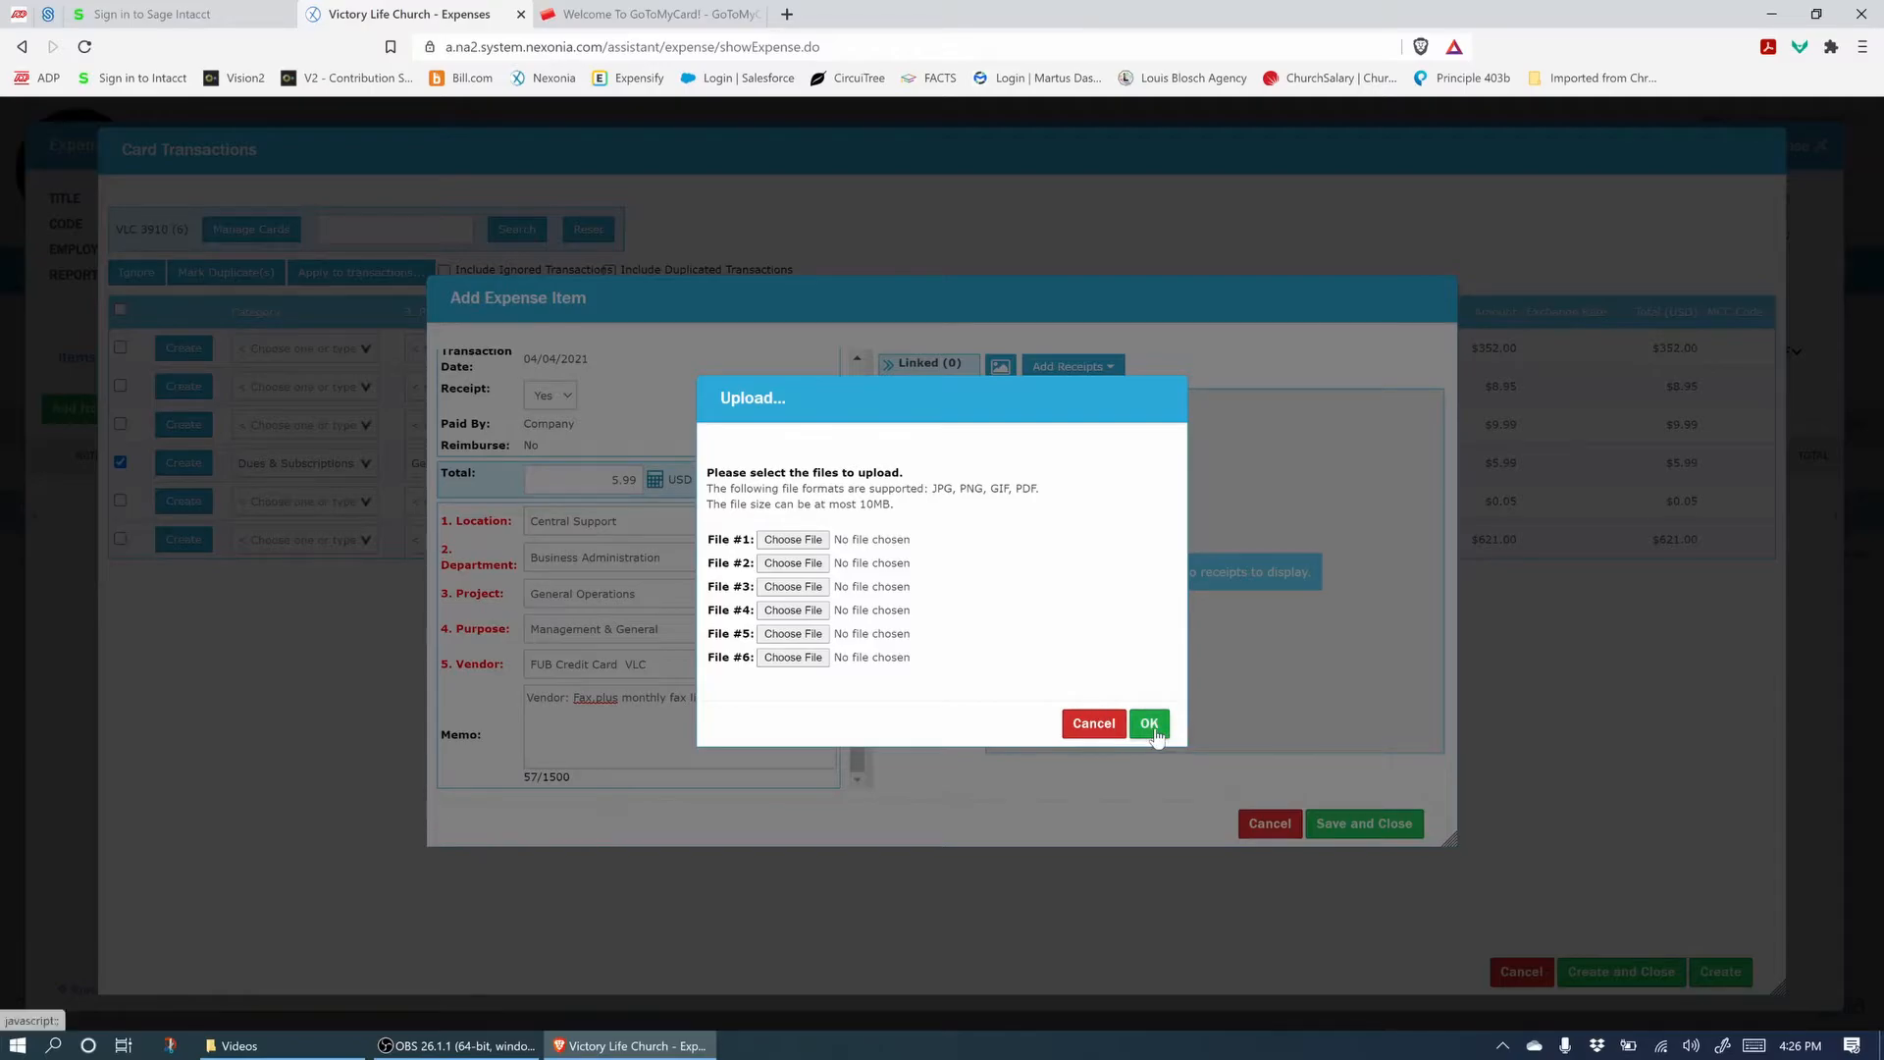
pyautogui.click(1093, 725)
pyautogui.click(1073, 369)
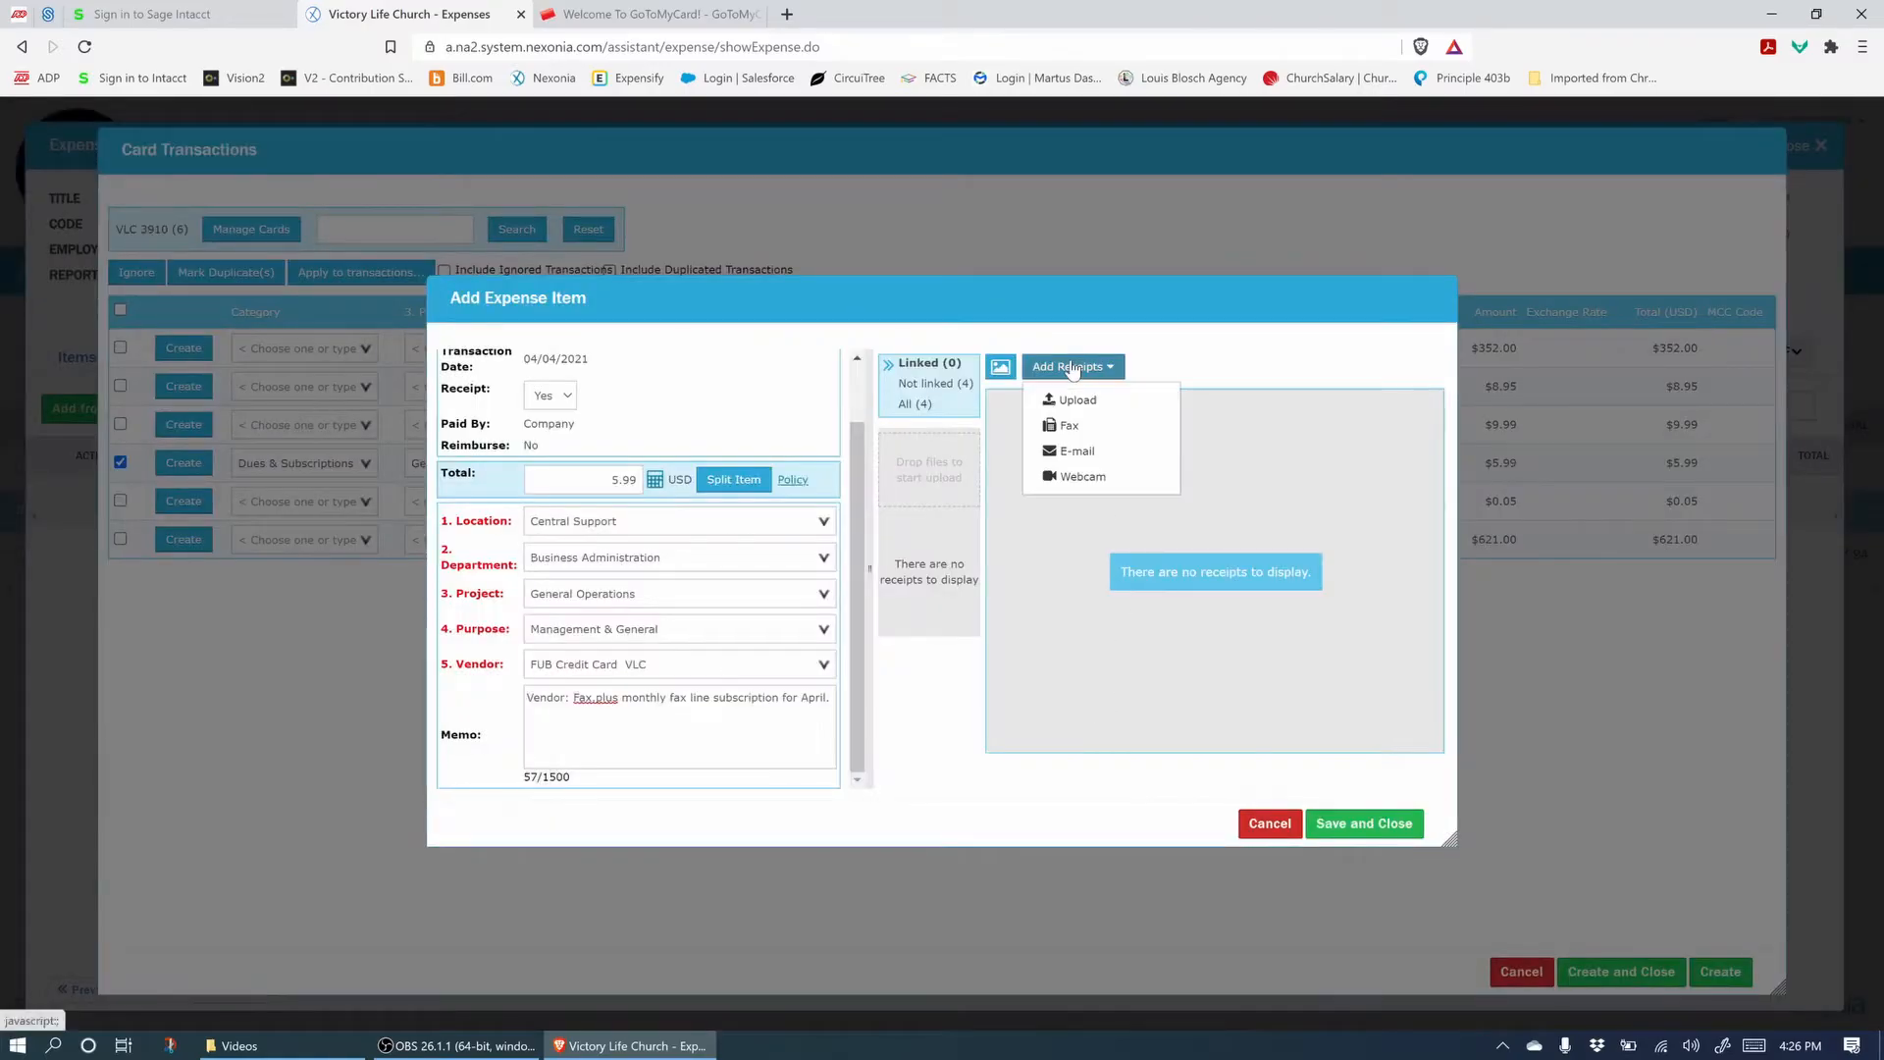
pyautogui.click(1070, 427)
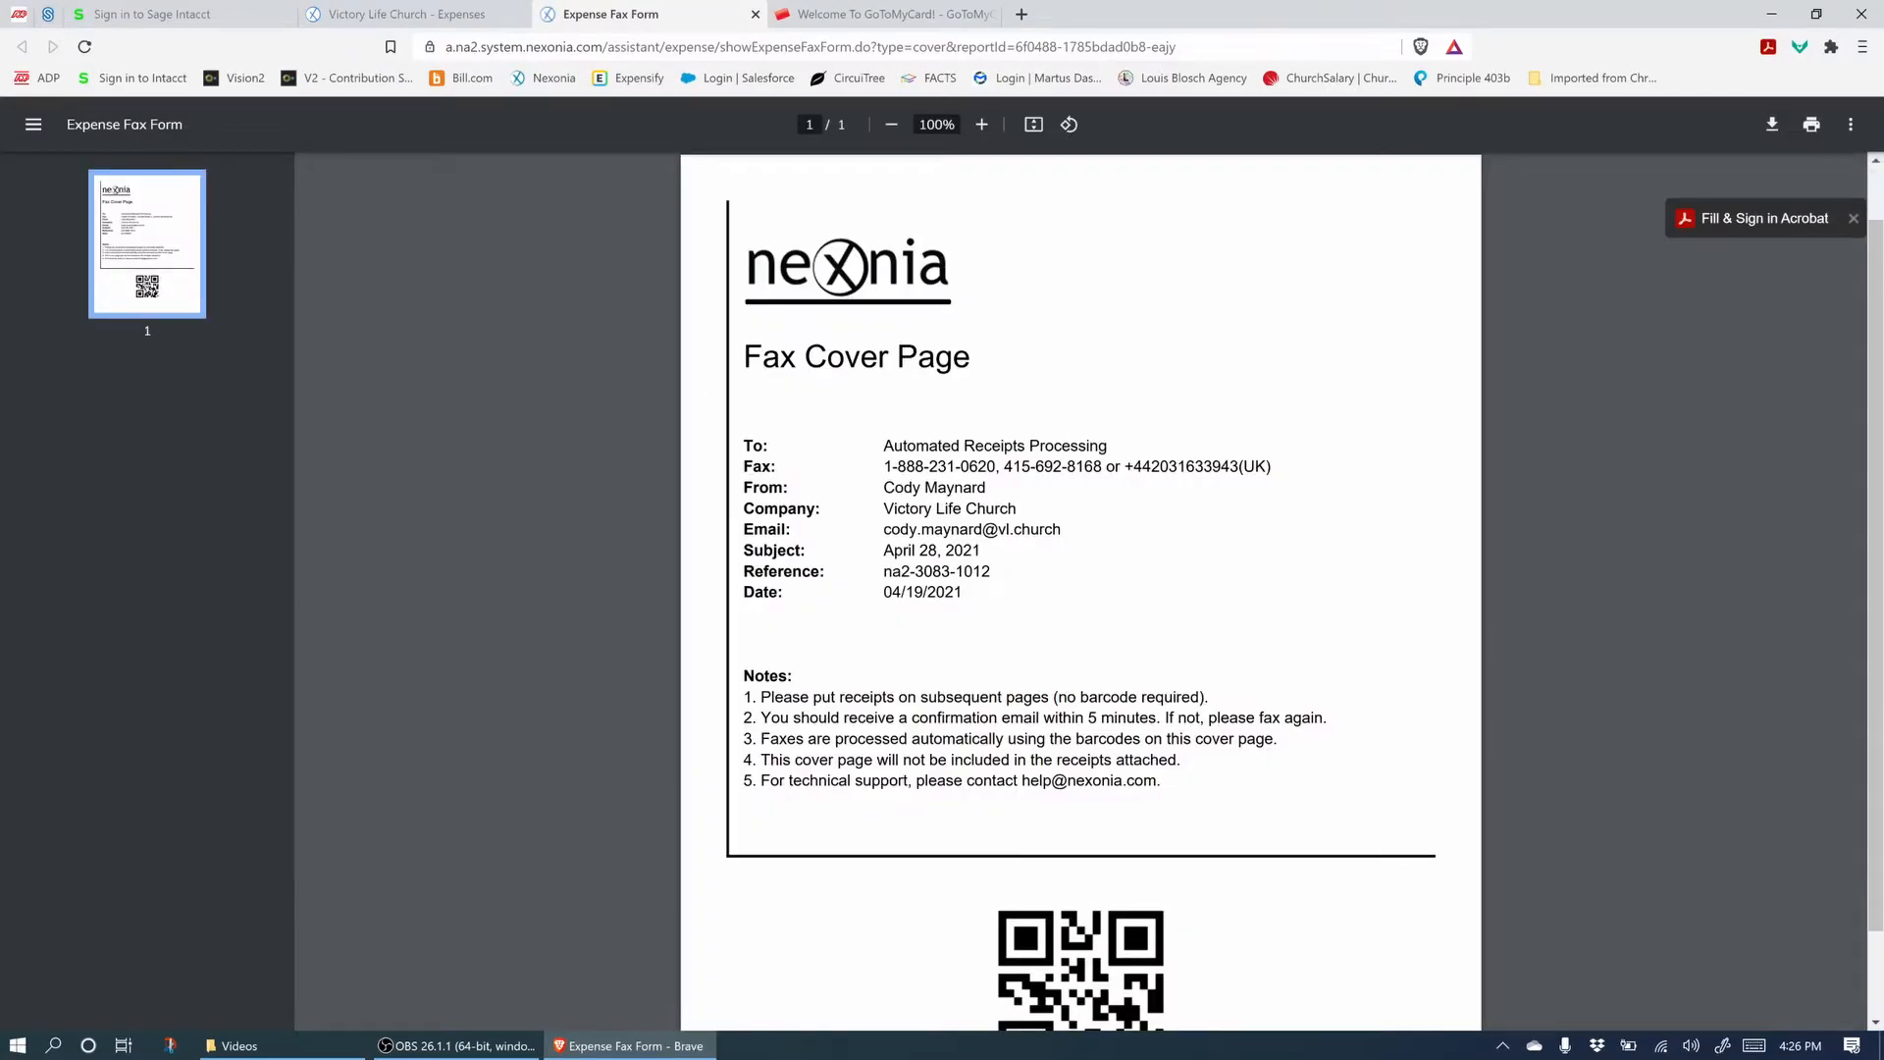
pyautogui.scroll(-2, 1086, 691)
pyautogui.scroll(2, 981, 441)
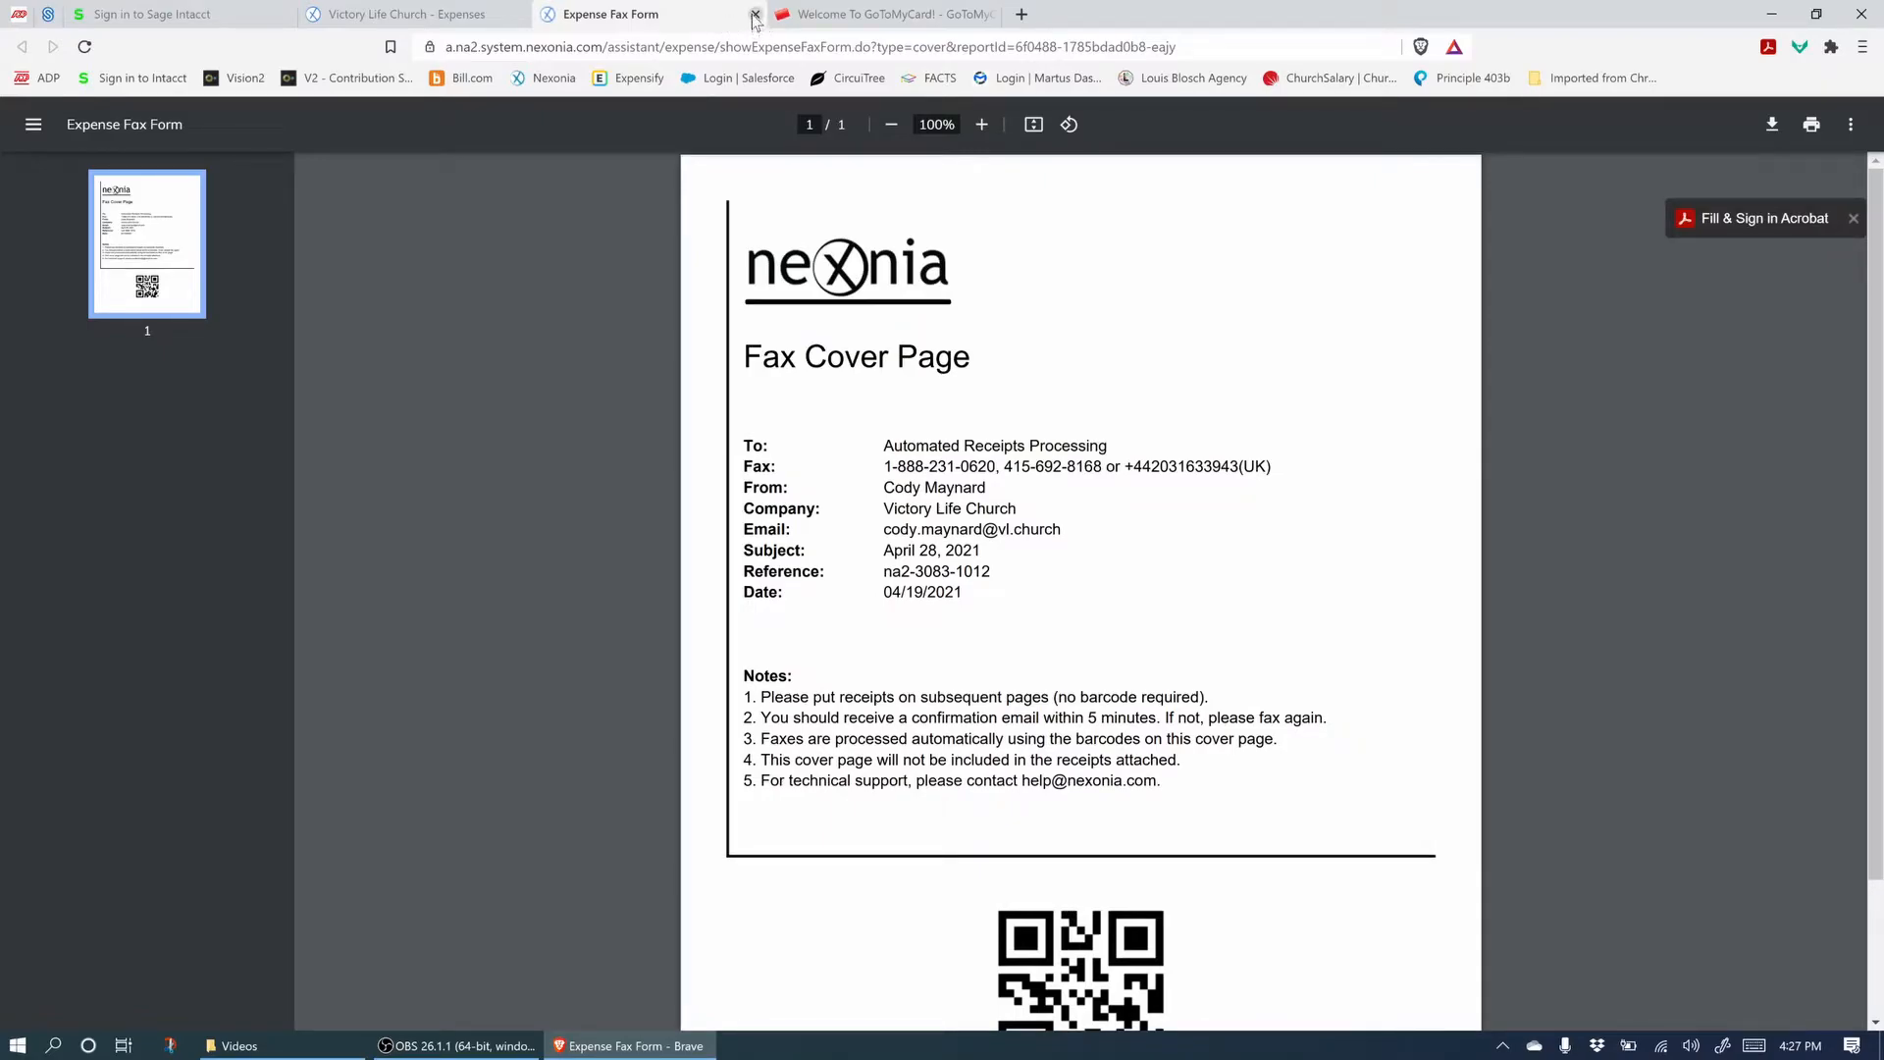
pyautogui.click(755, 14)
# Review the instructions for e-mailing receipts and start a message to this report in Outlook.
pyautogui.click(1087, 366)
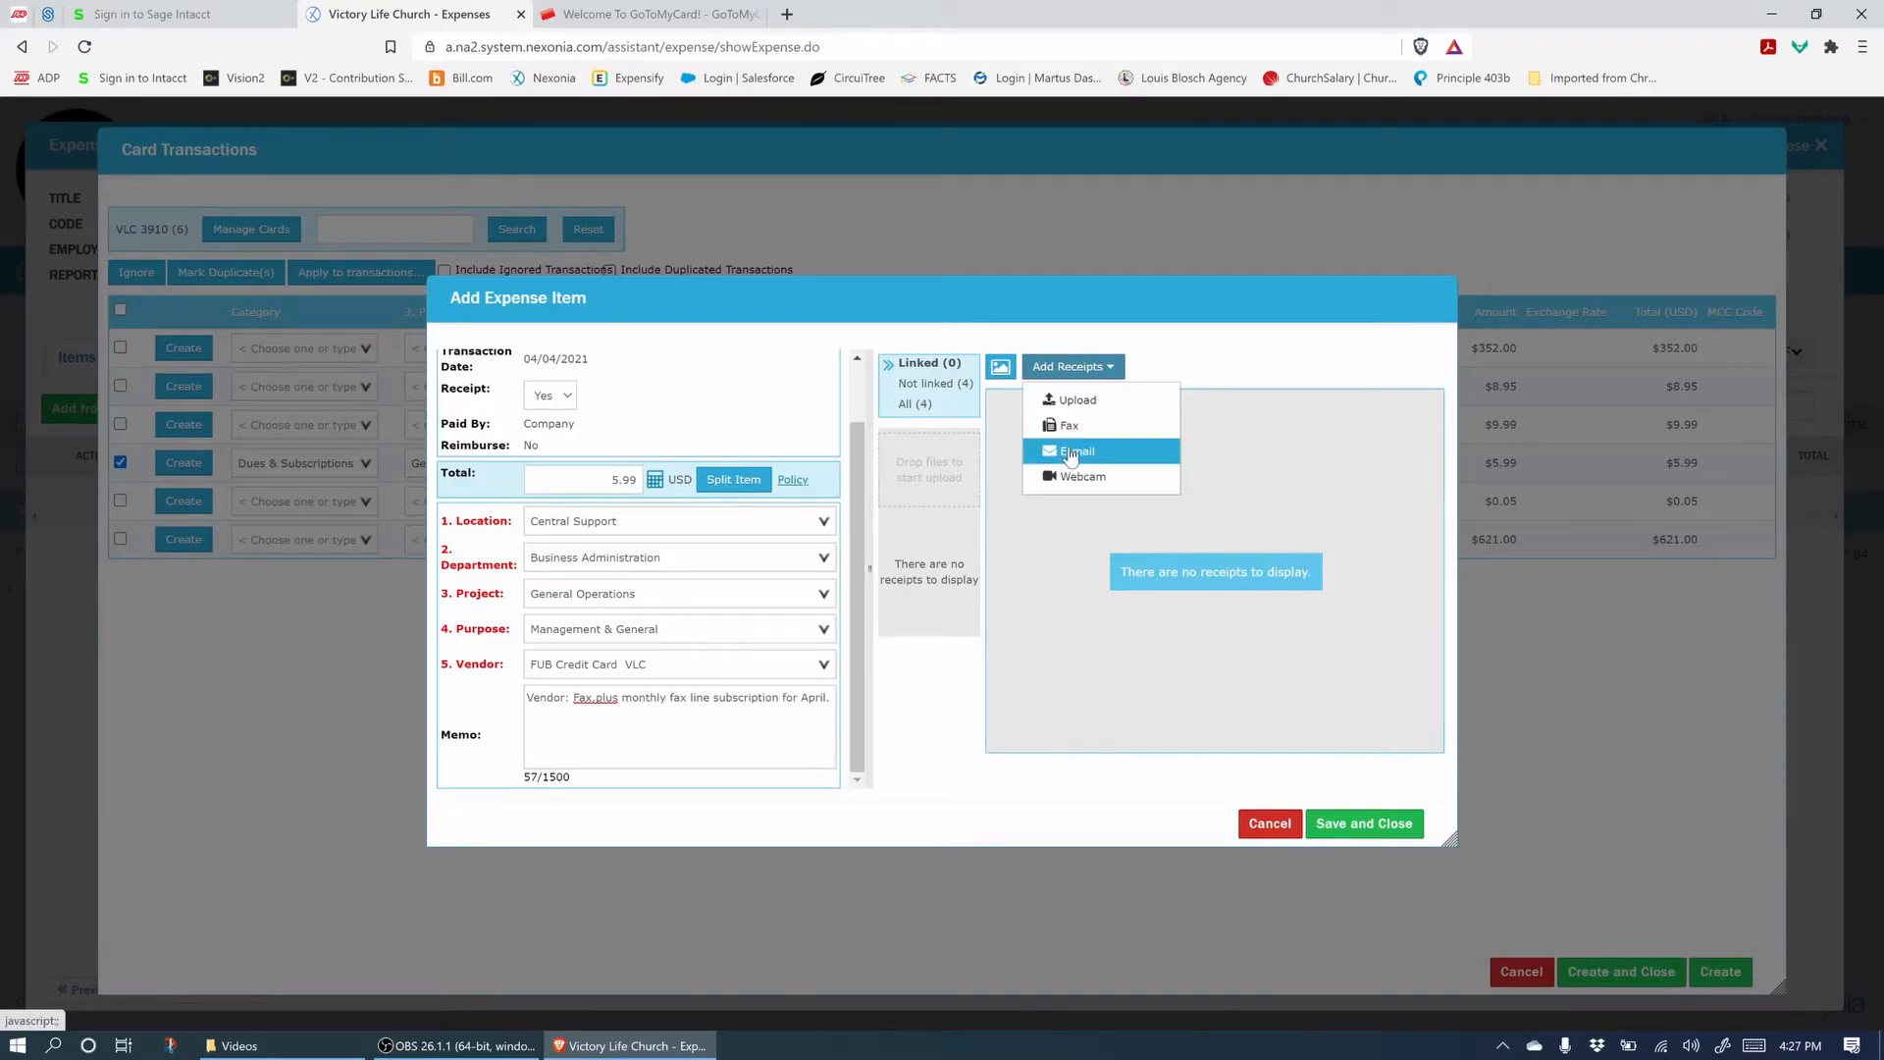
pyautogui.click(1071, 452)
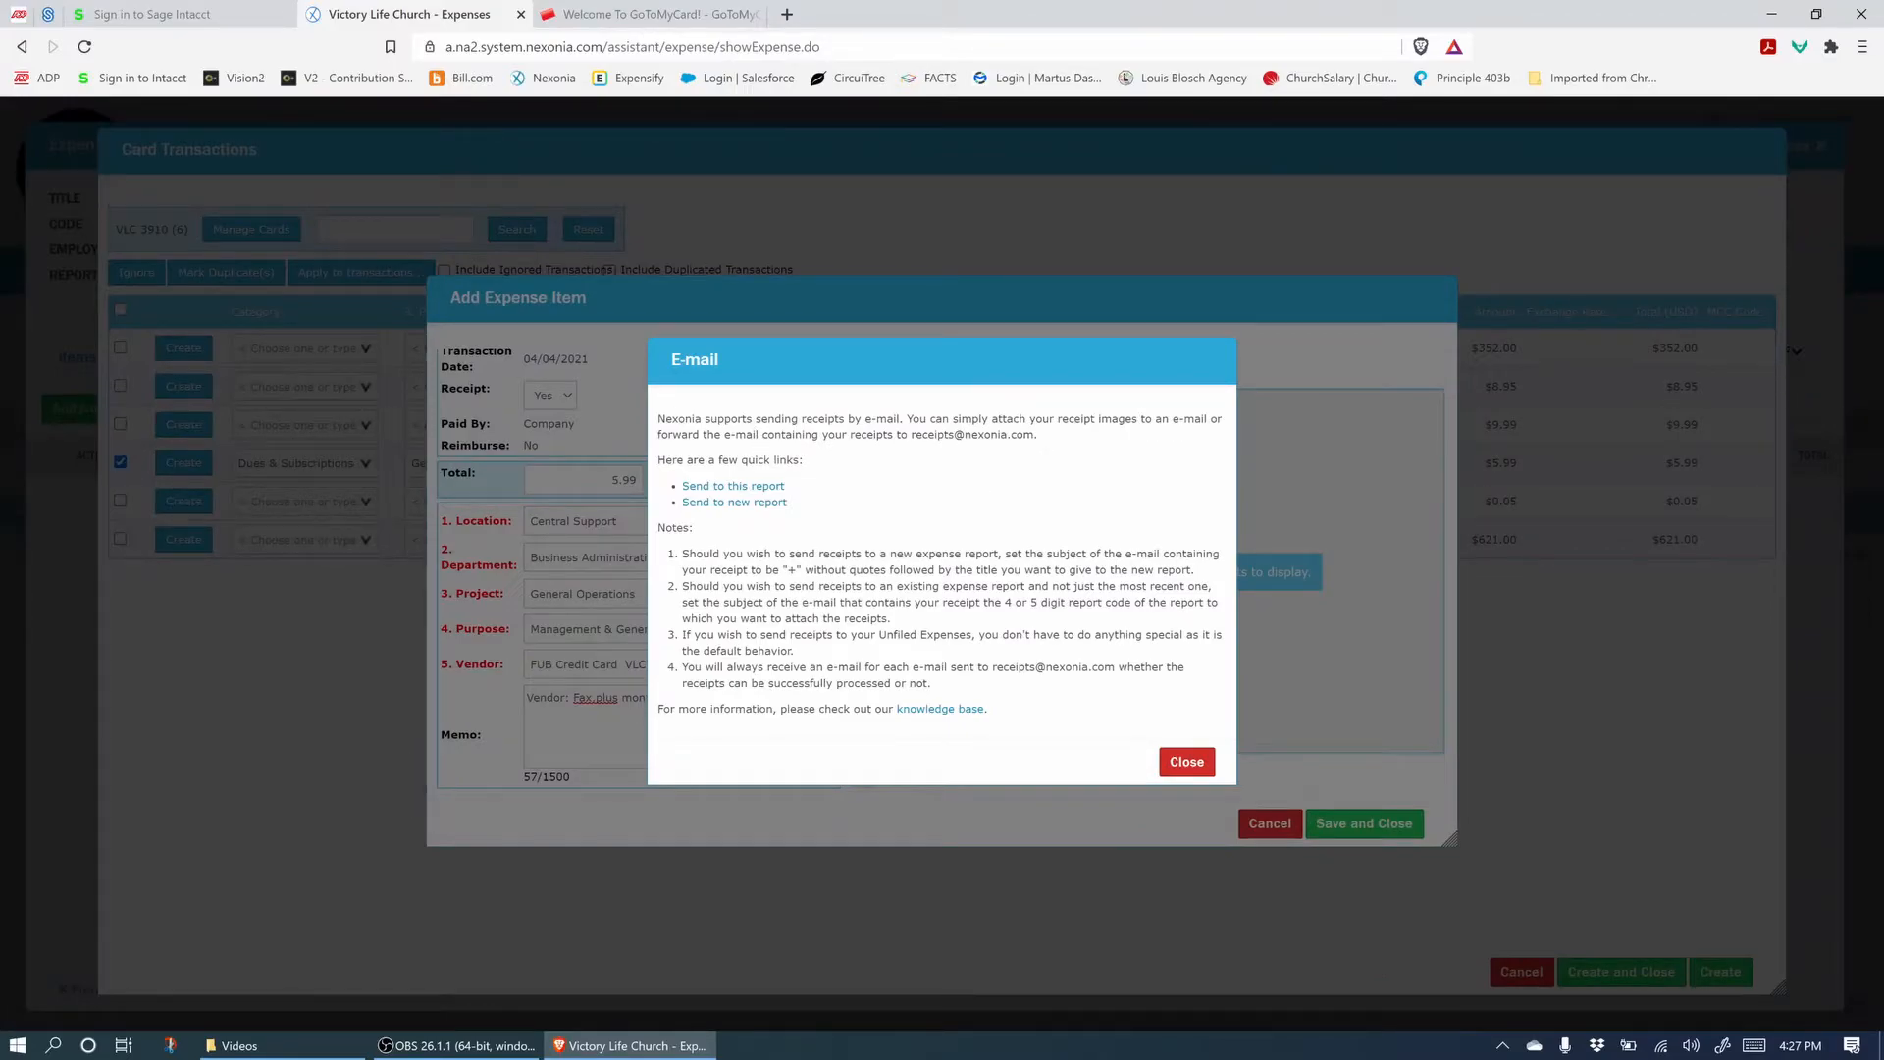
pyautogui.click(728, 488)
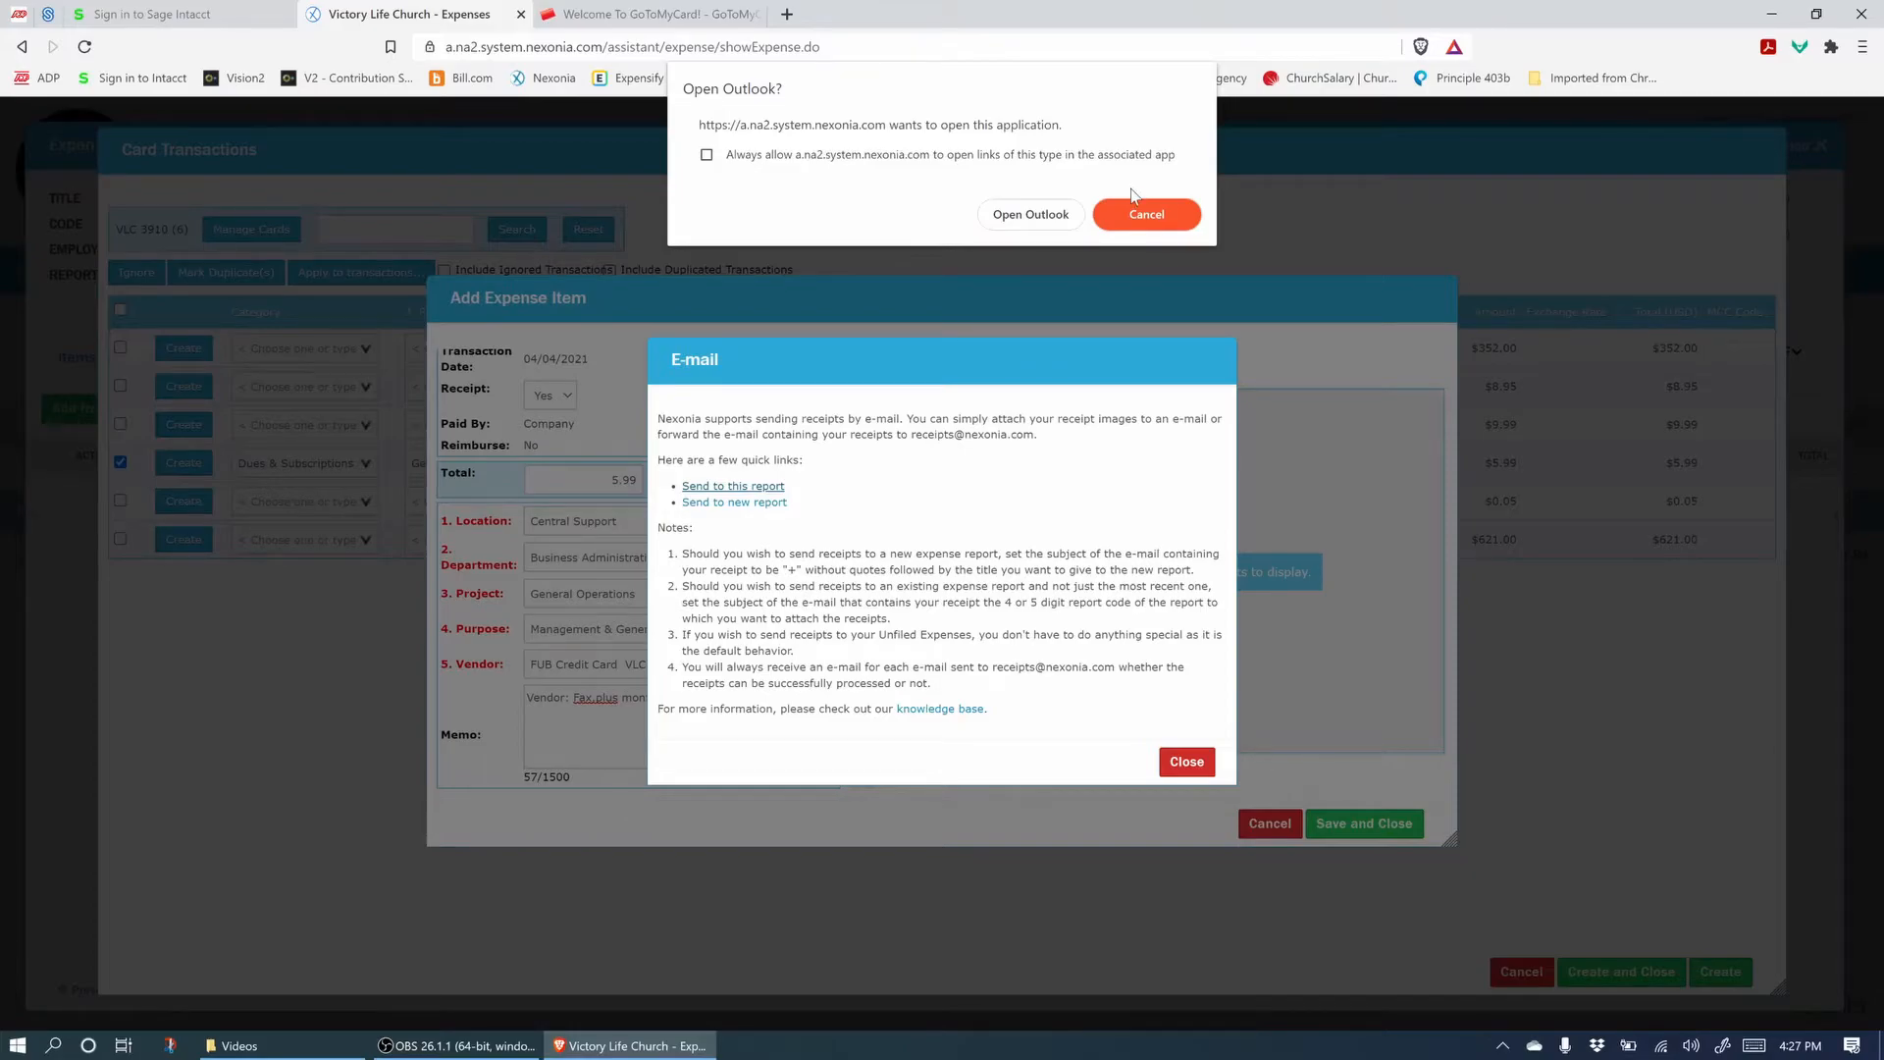
pyautogui.click(1020, 218)
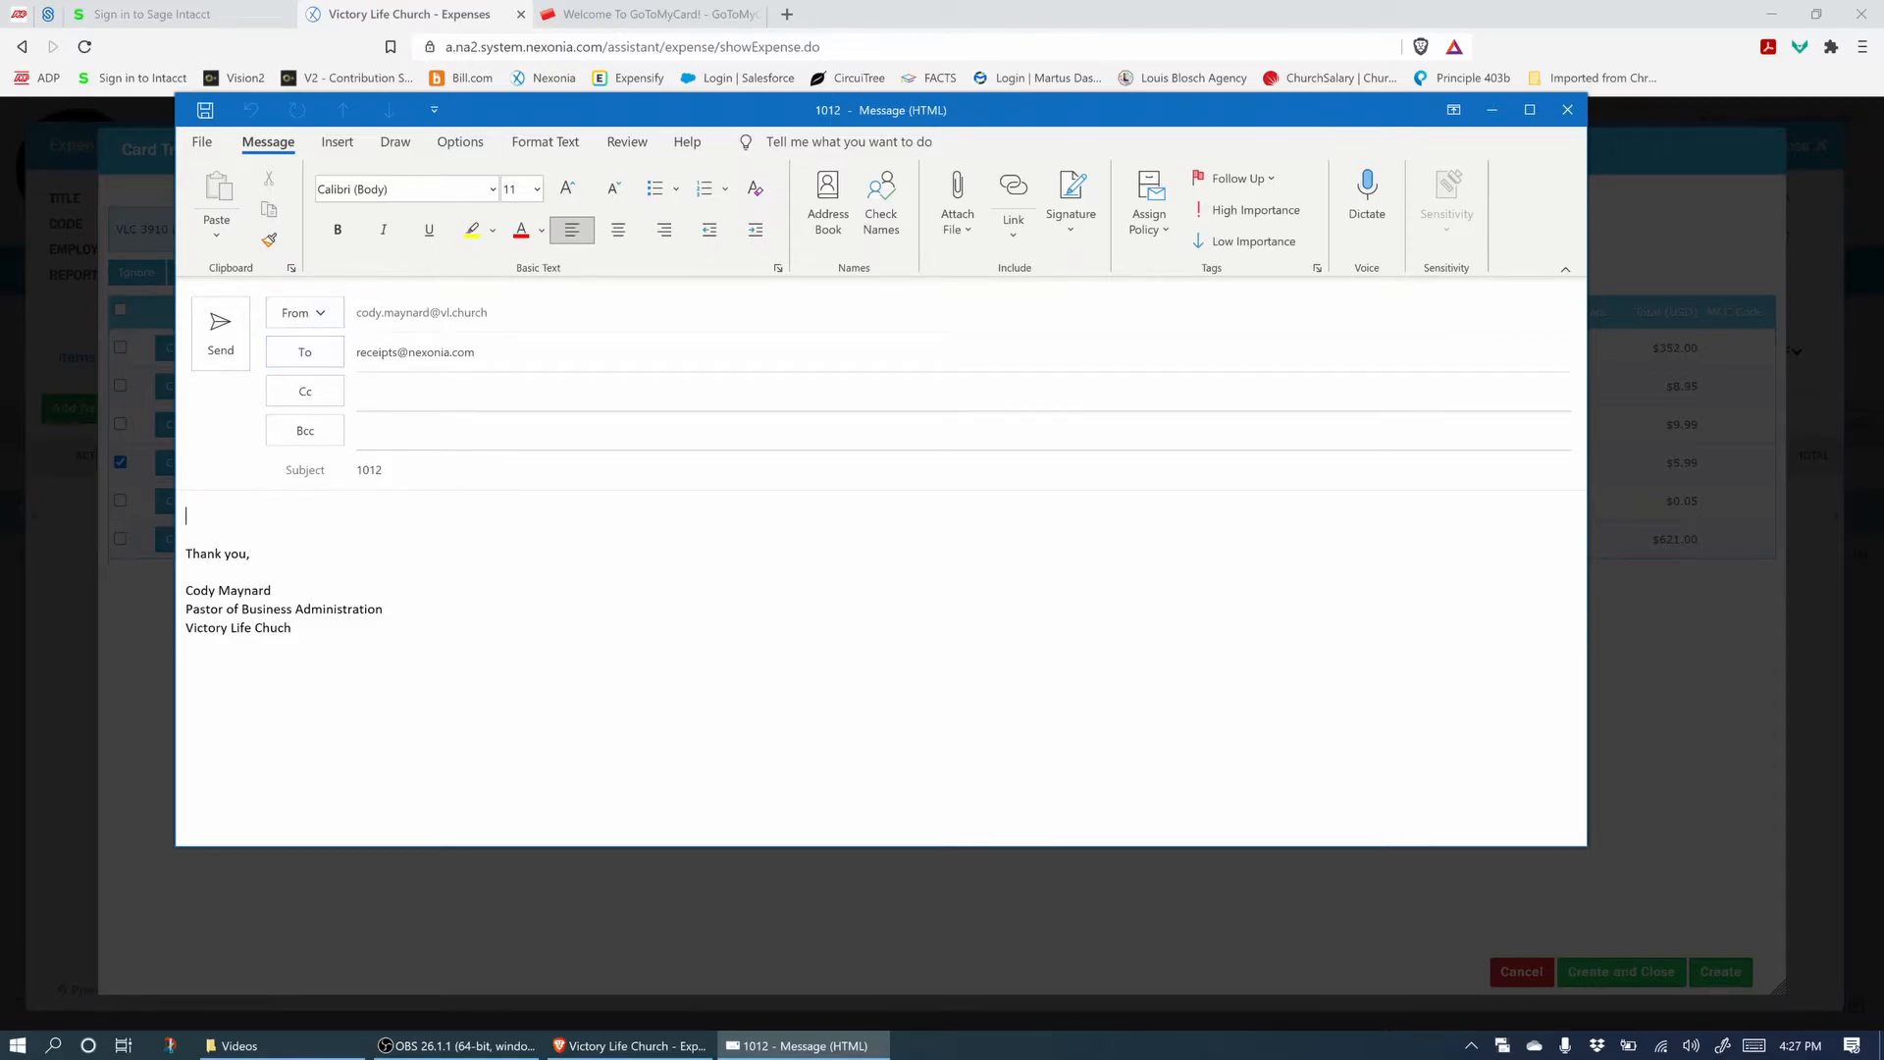
# Examine the message's subject code and the files available to attach, and close the draft and the e-mail instructions.
pyautogui.click(359, 475)
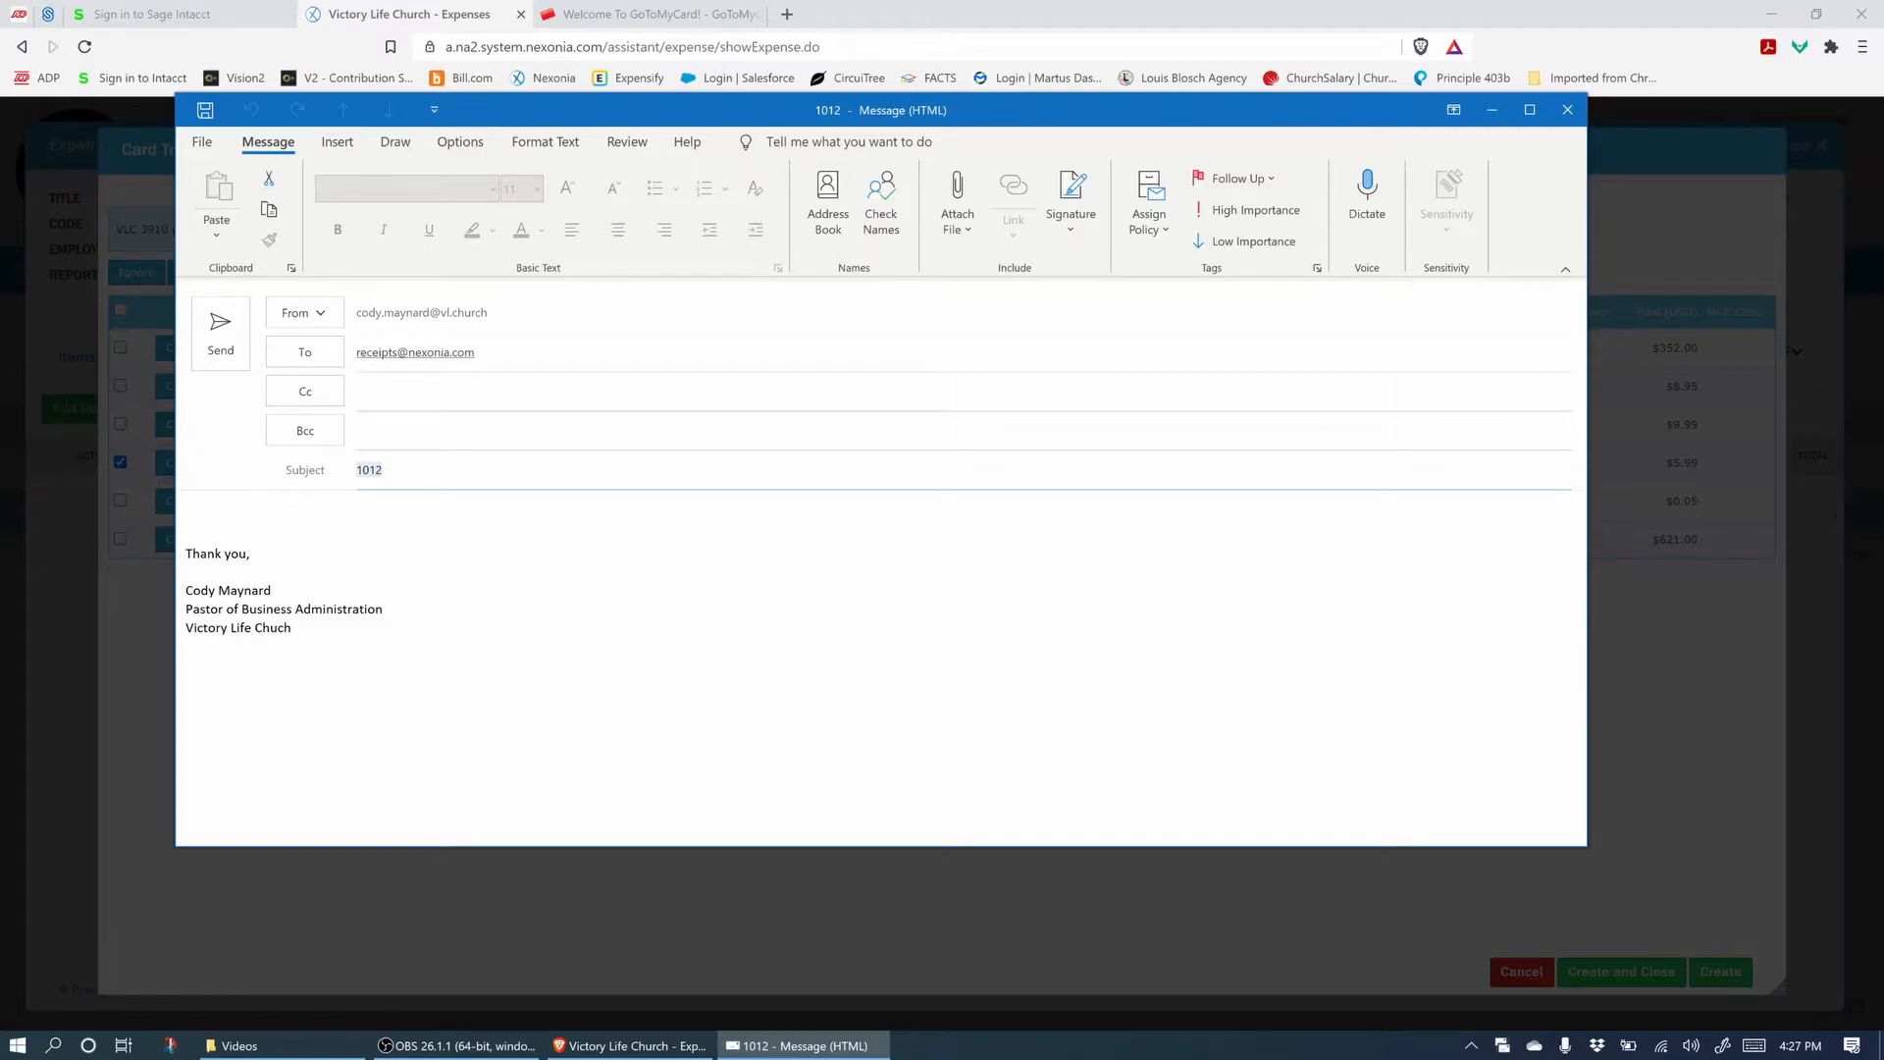
pyautogui.click(967, 203)
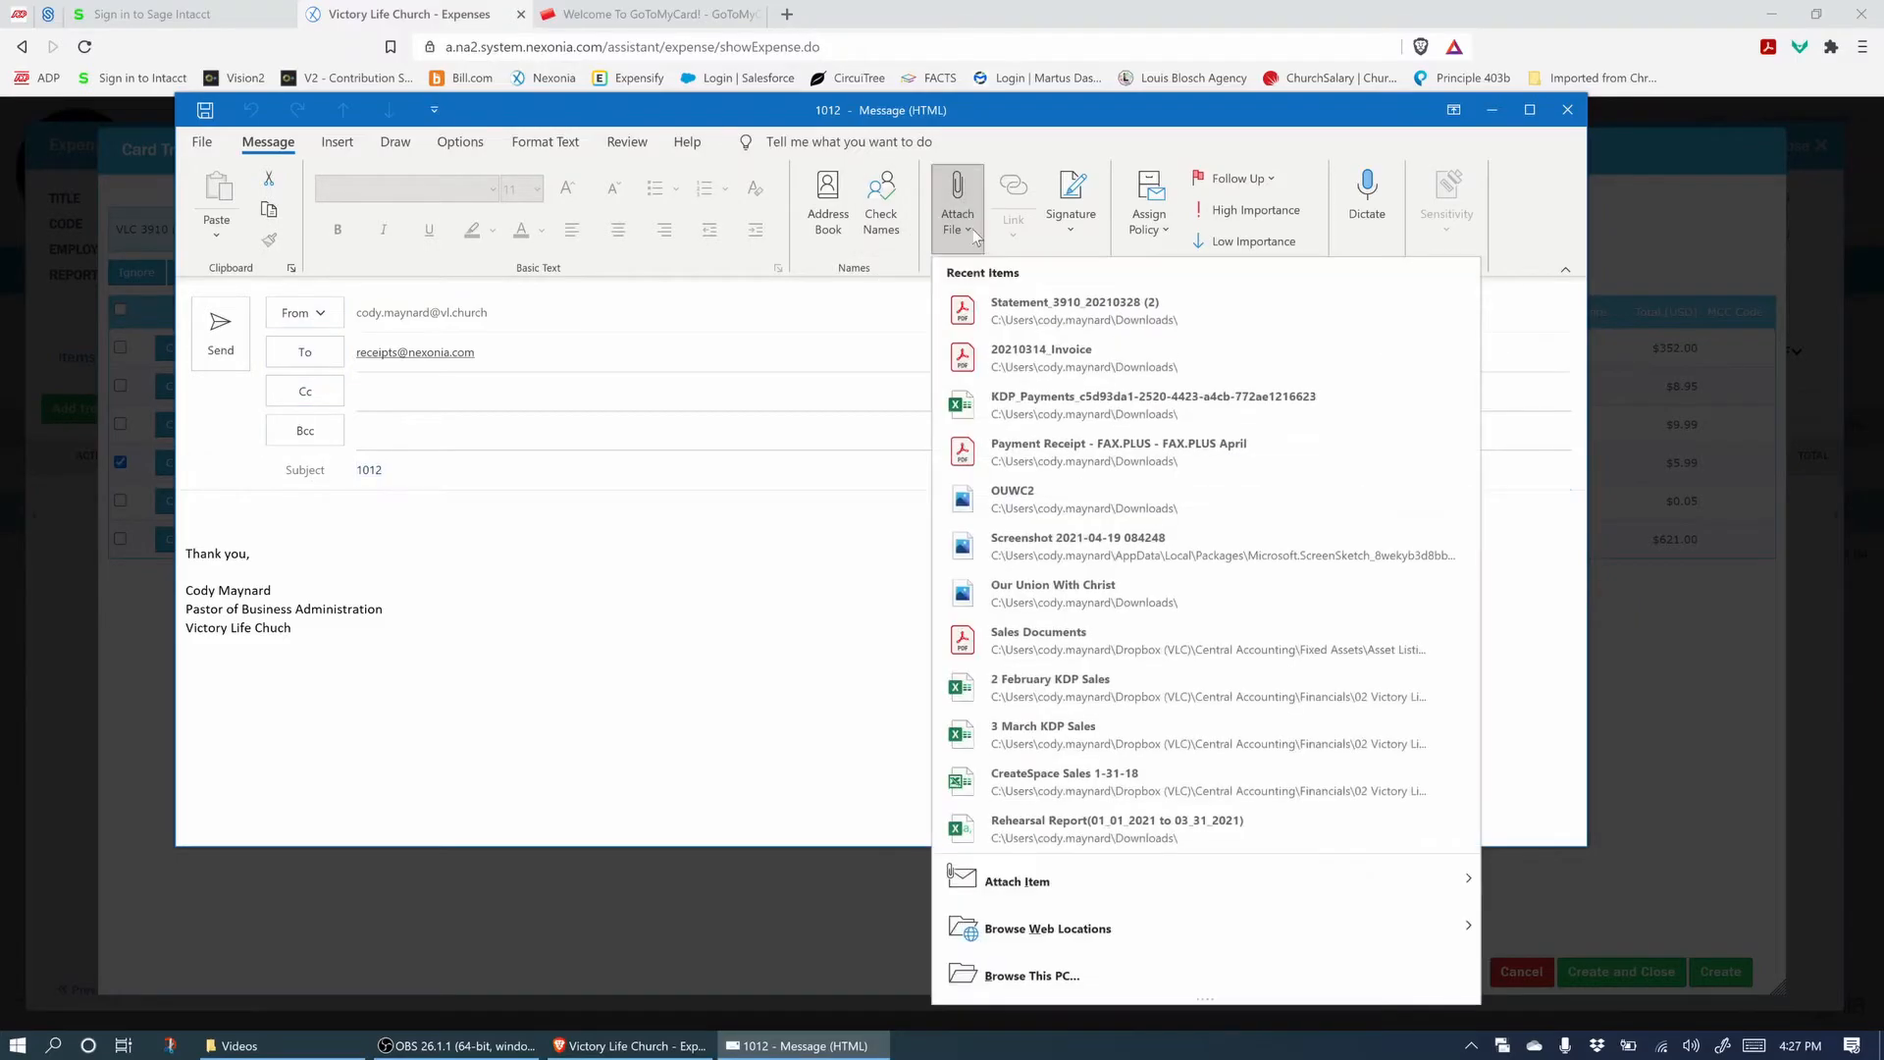
pyautogui.click(998, 316)
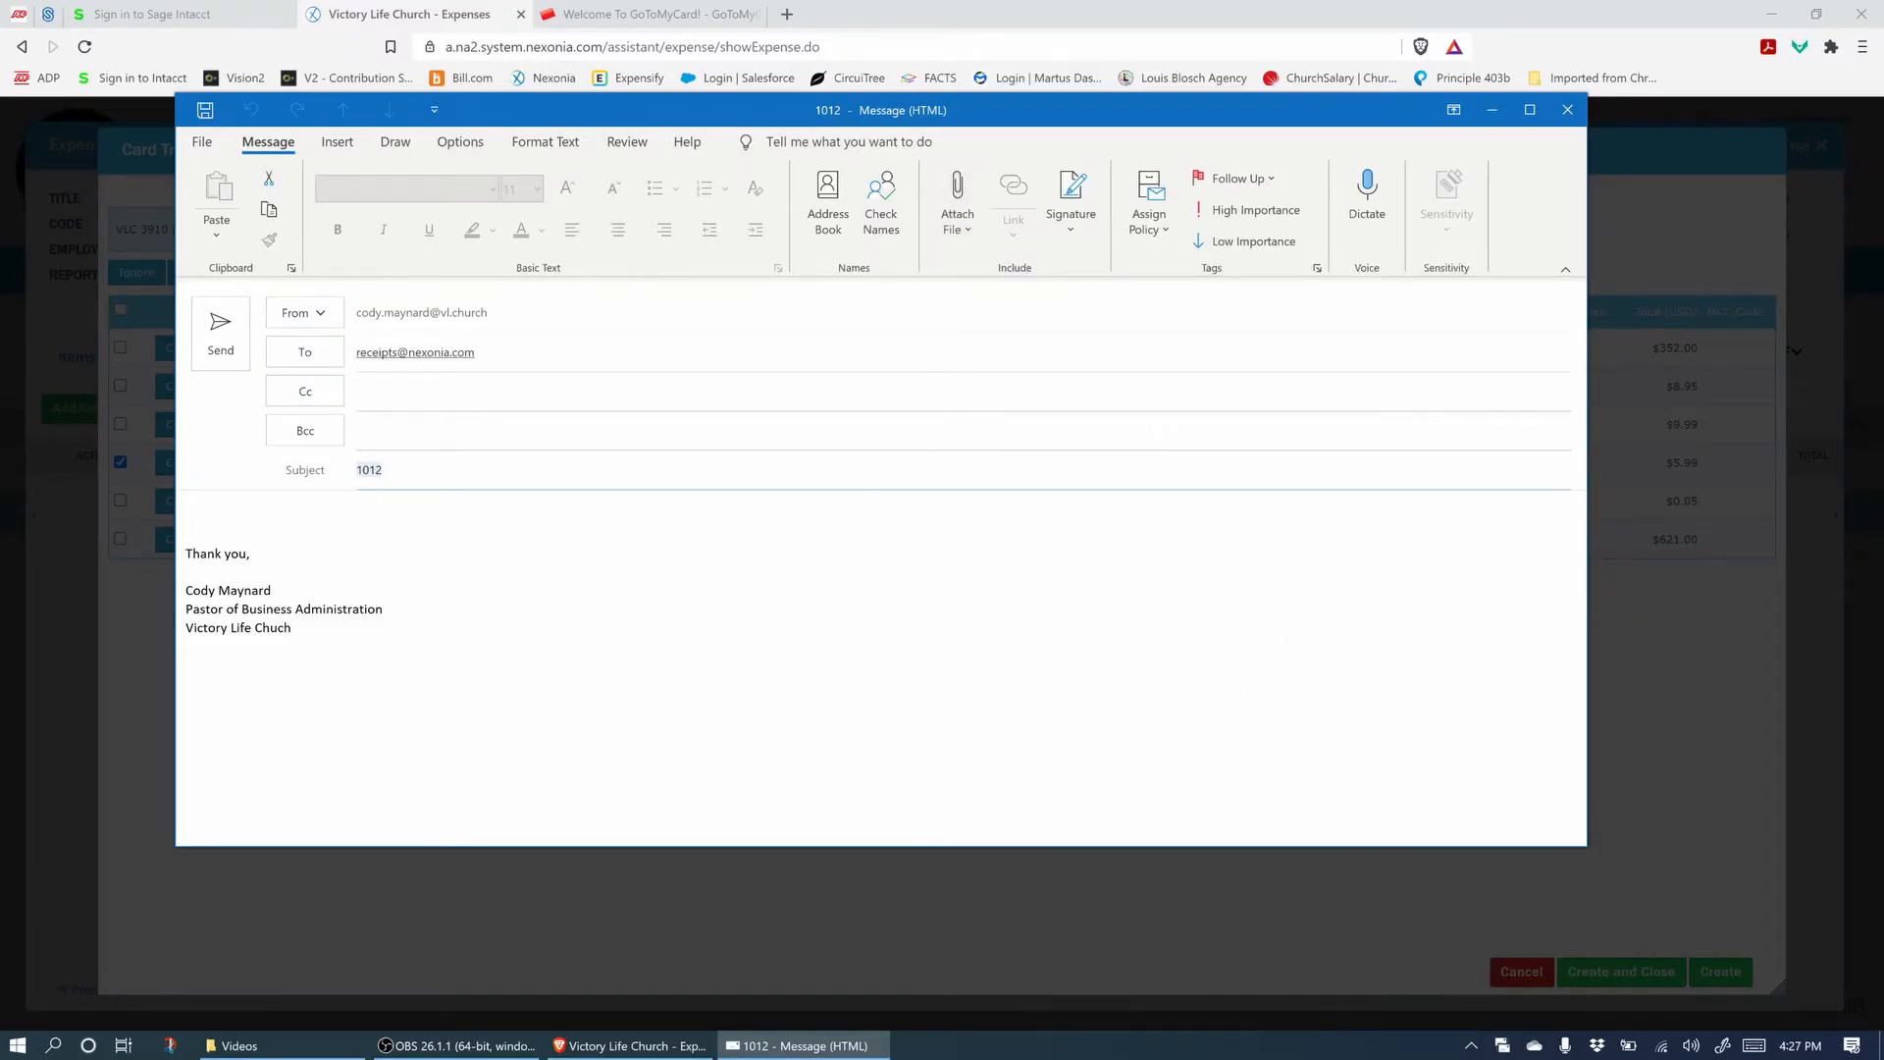
pyautogui.click(1560, 114)
pyautogui.click(953, 578)
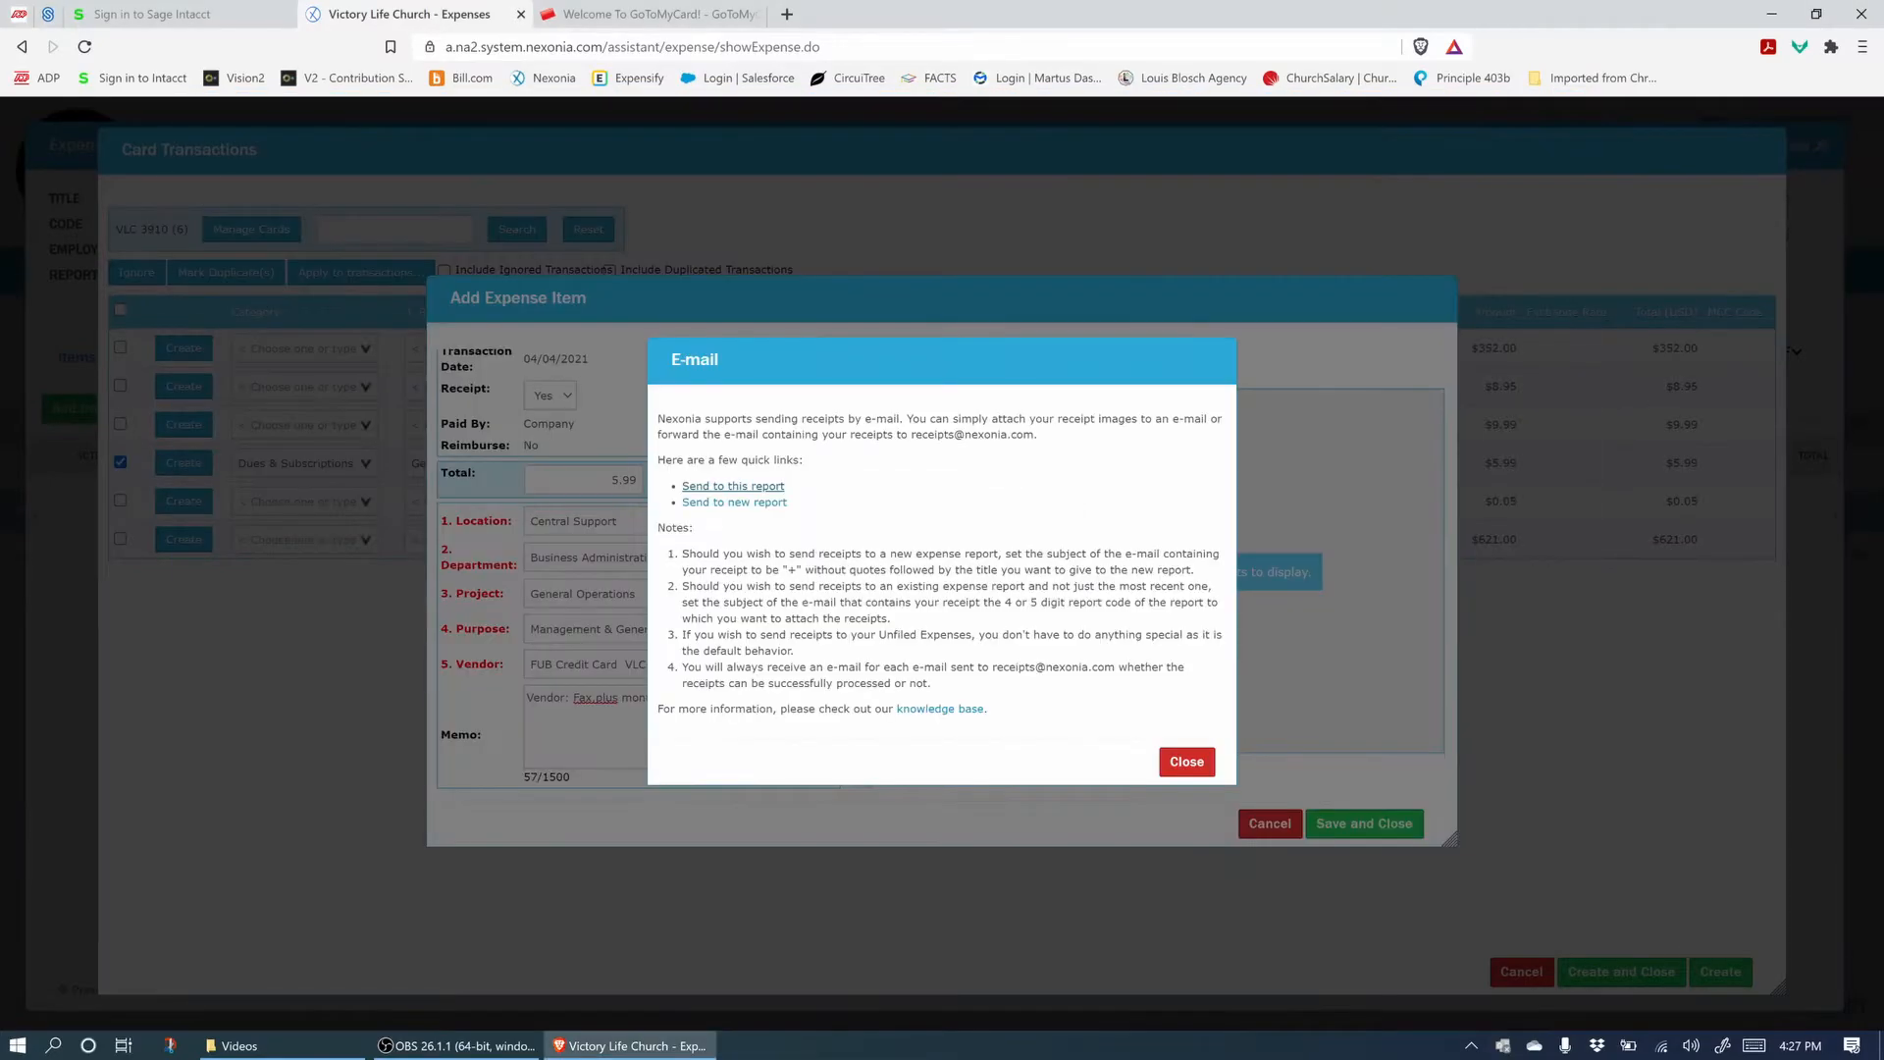
pyautogui.click(1186, 761)
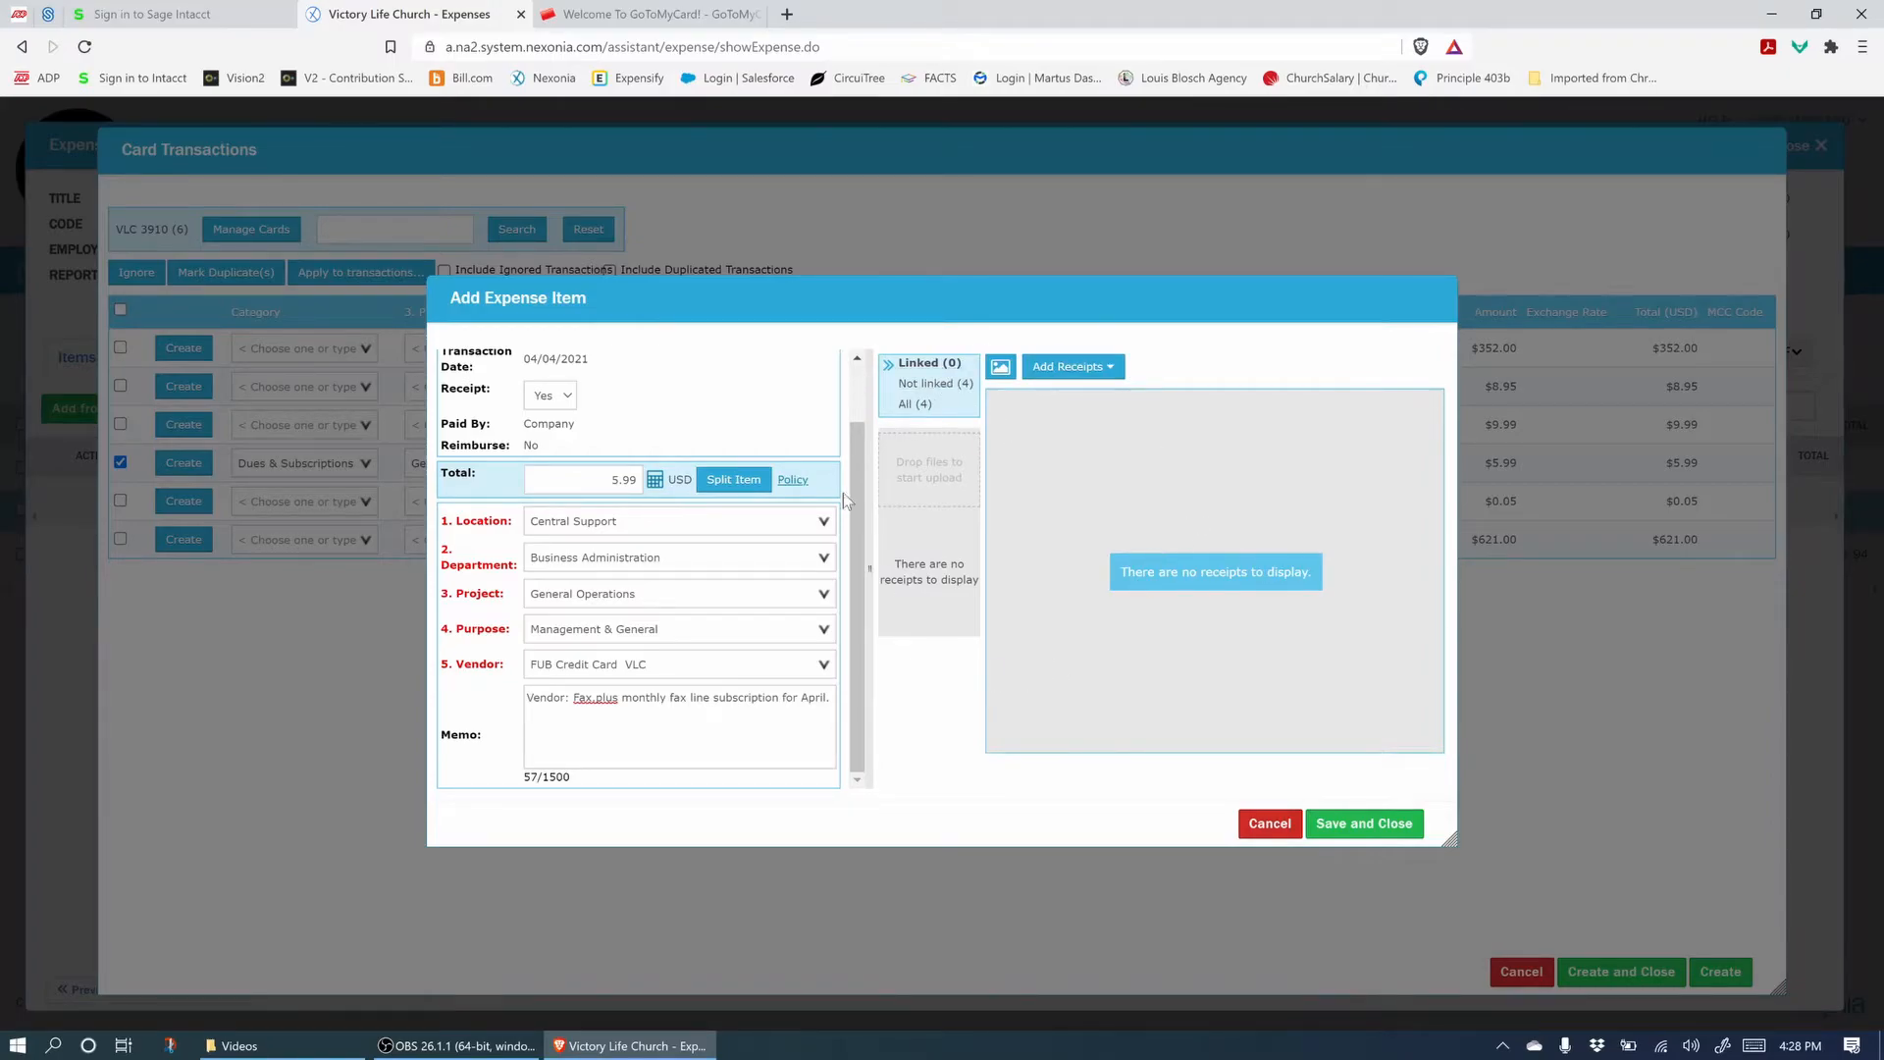
# Link the FAX.PLUS payment receipt from the report's unlinked receipts to the $5.99 expense item.
pyautogui.click(1003, 371)
pyautogui.click(1010, 368)
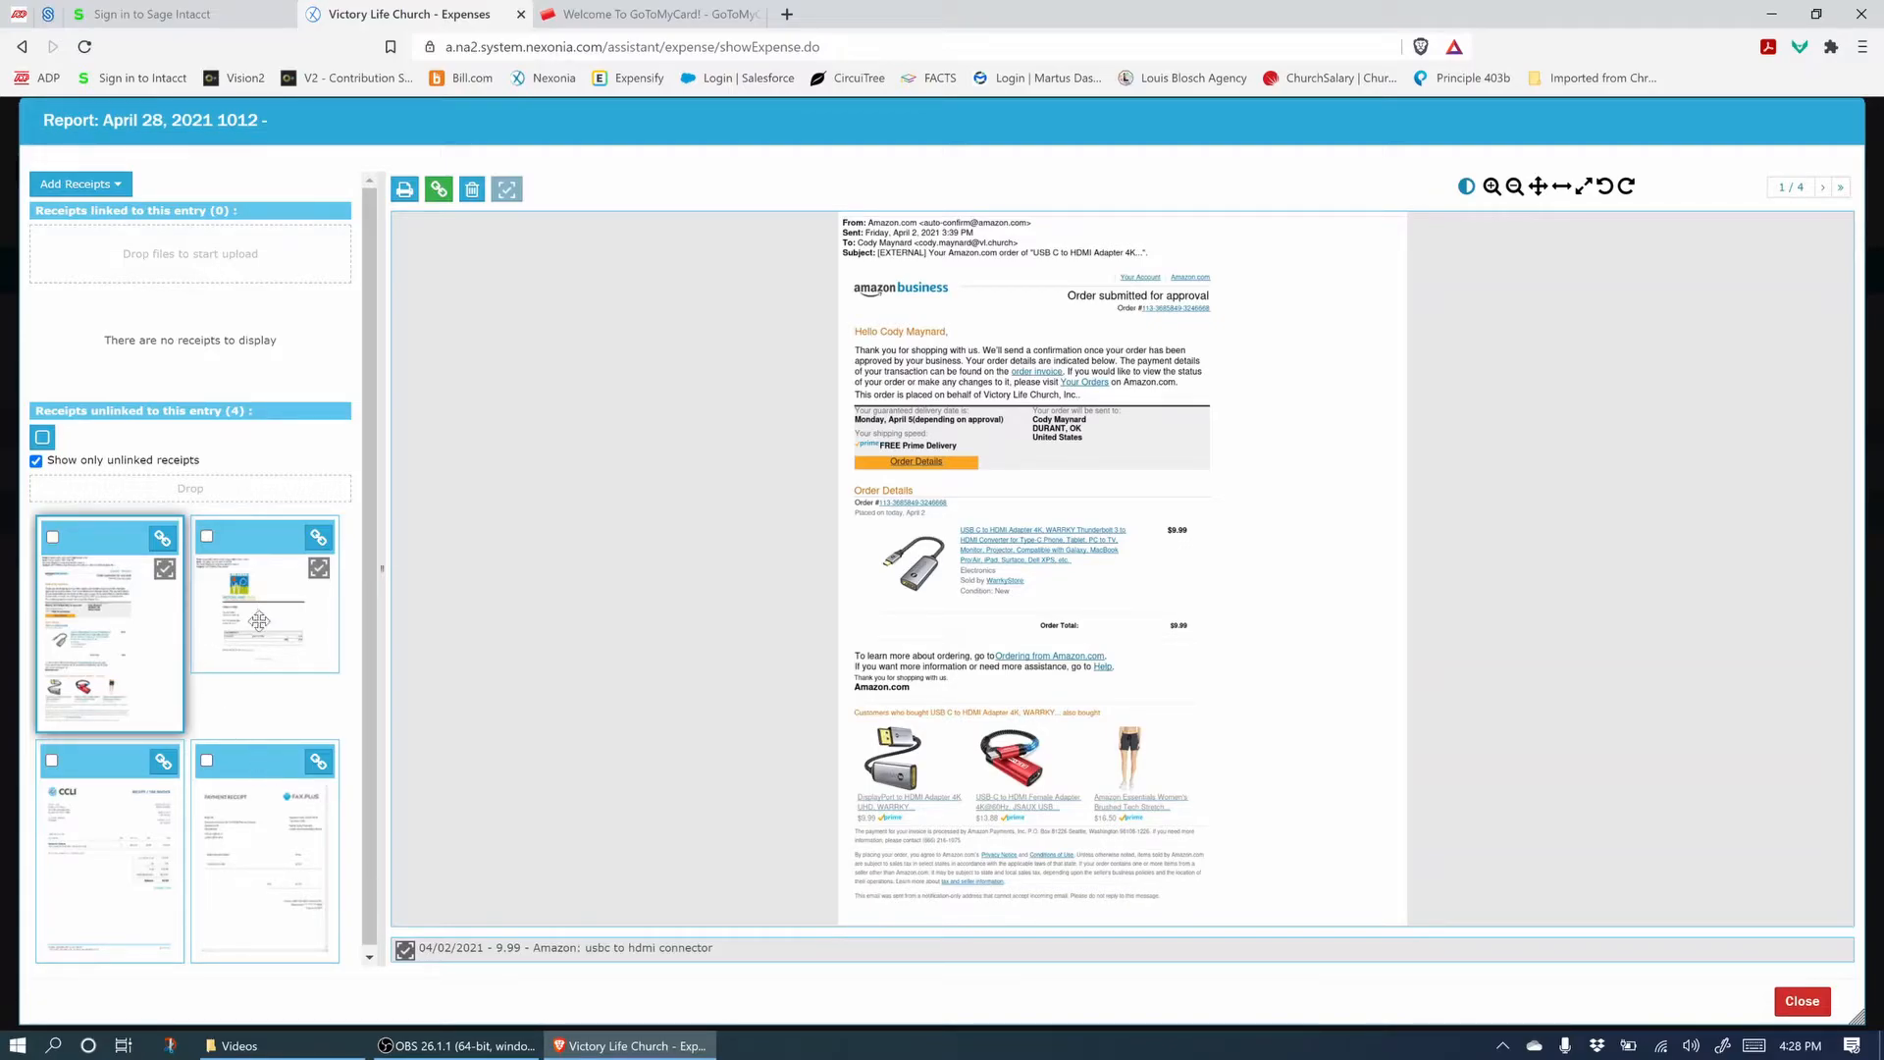
pyautogui.click(233, 829)
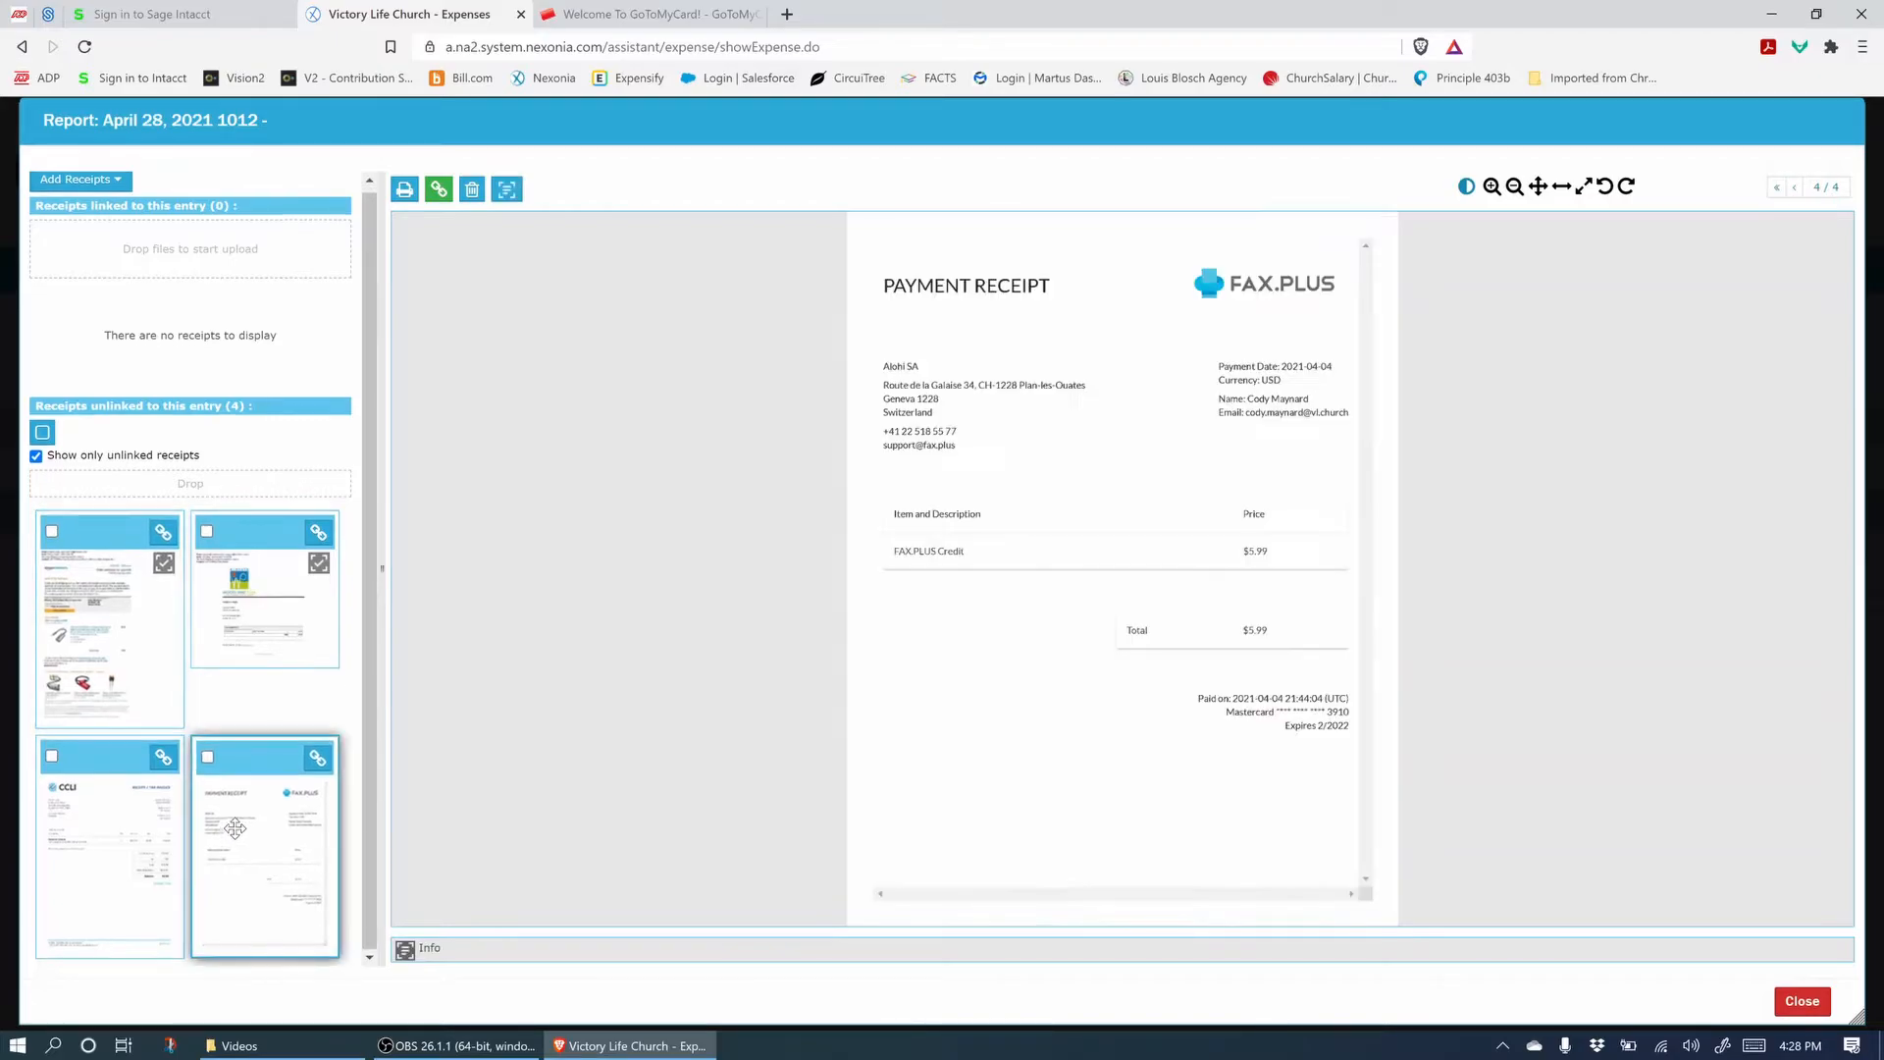
pyautogui.click(207, 759)
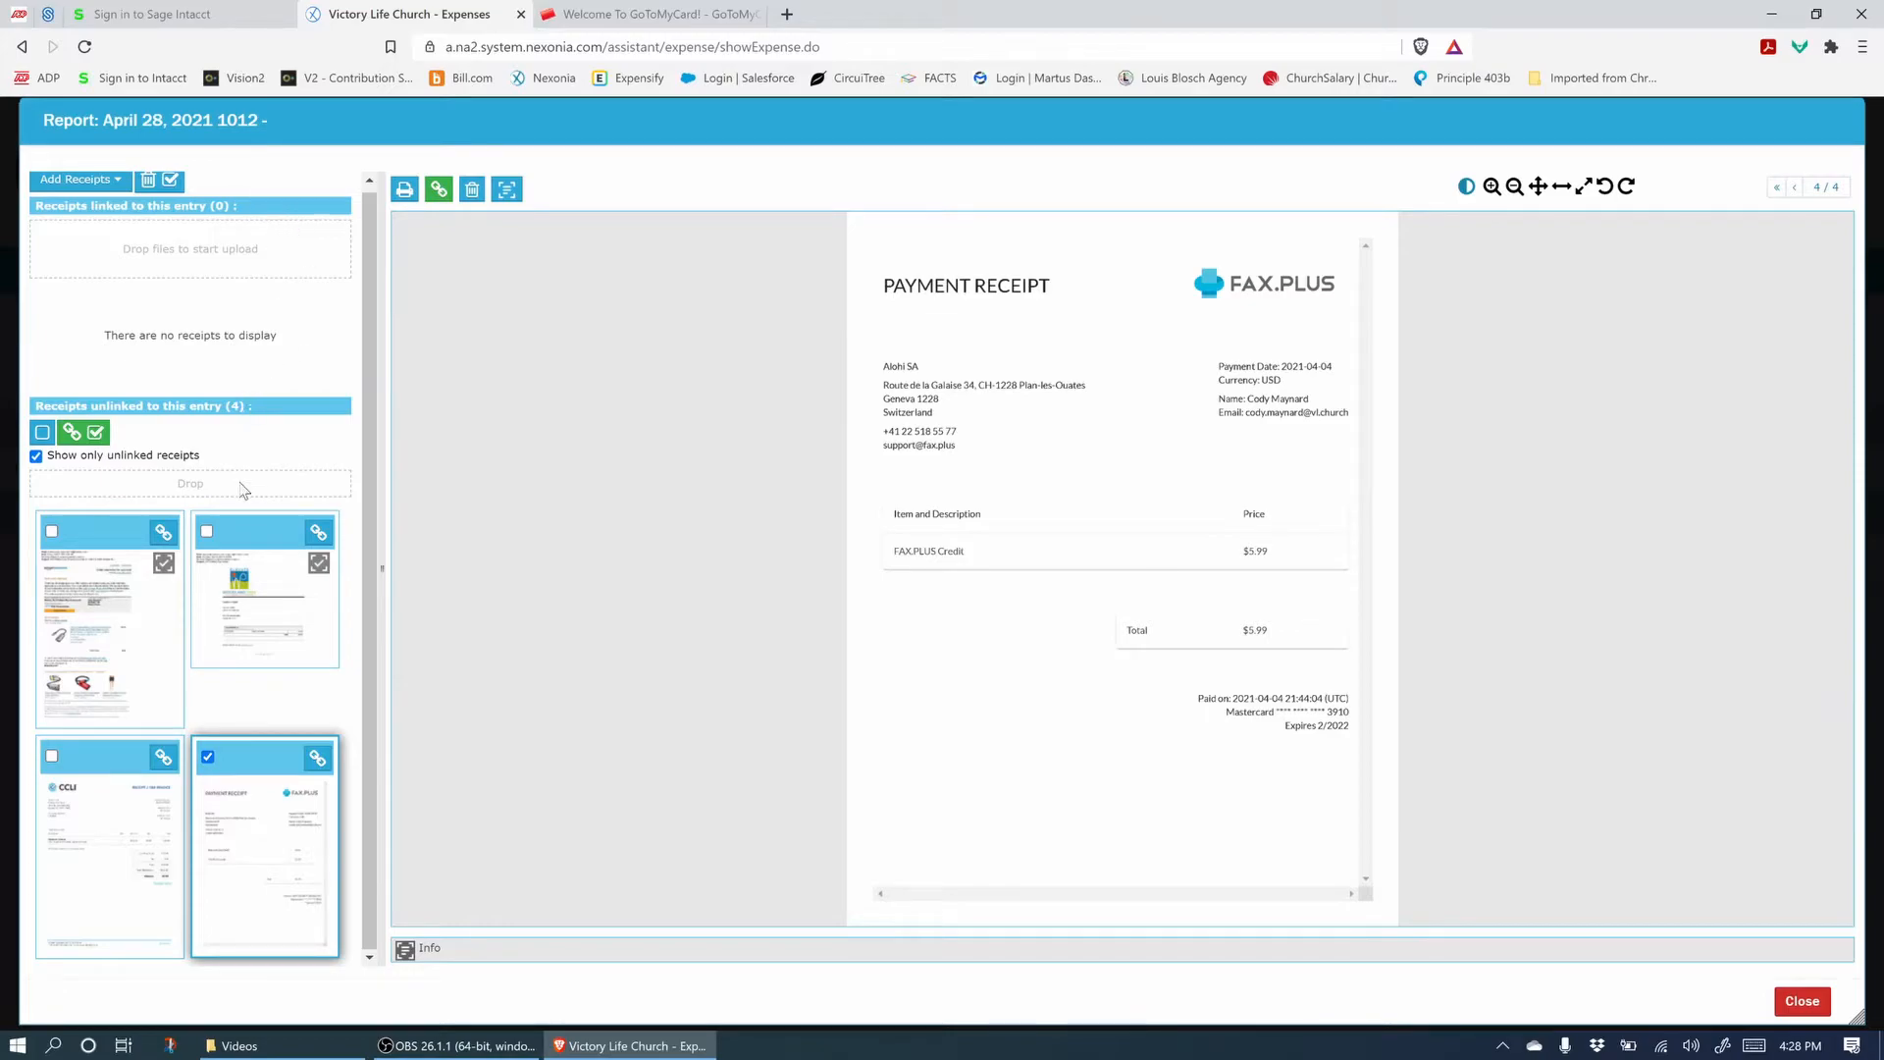
pyautogui.scroll(1, 244, 491)
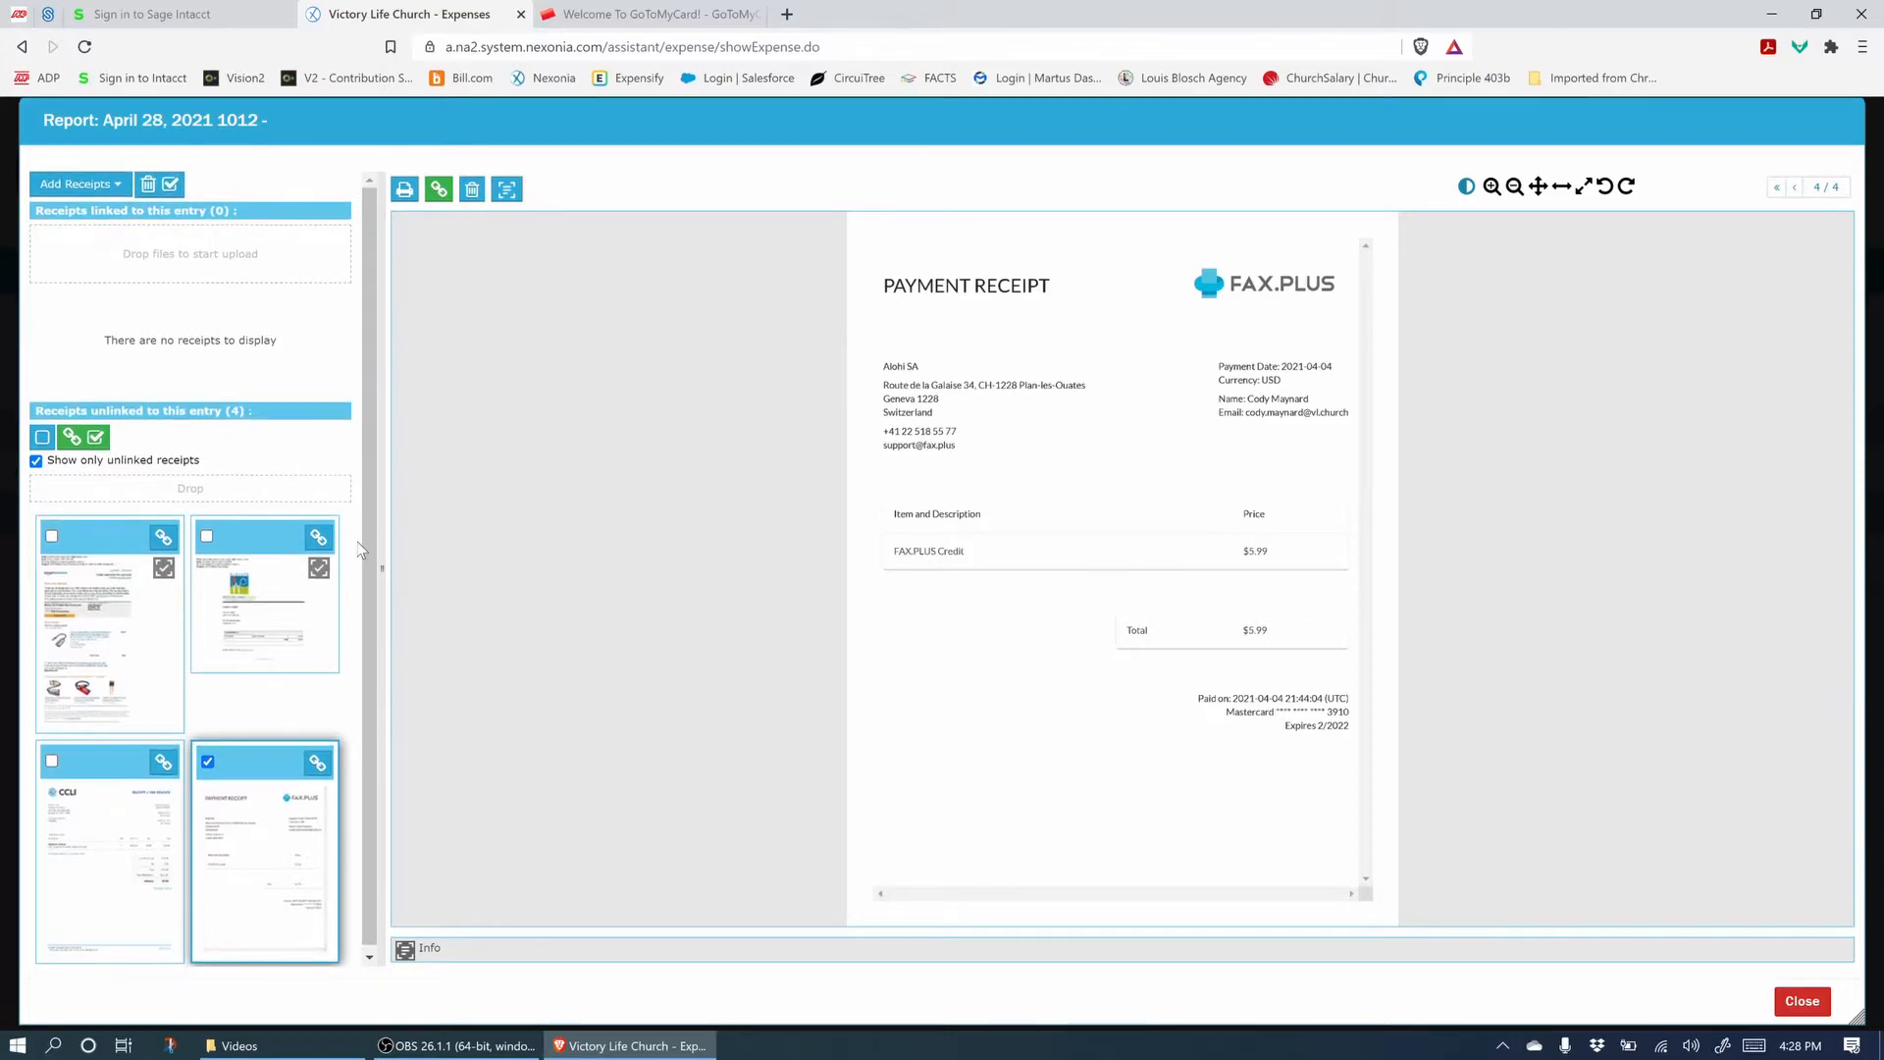
pyautogui.click(440, 190)
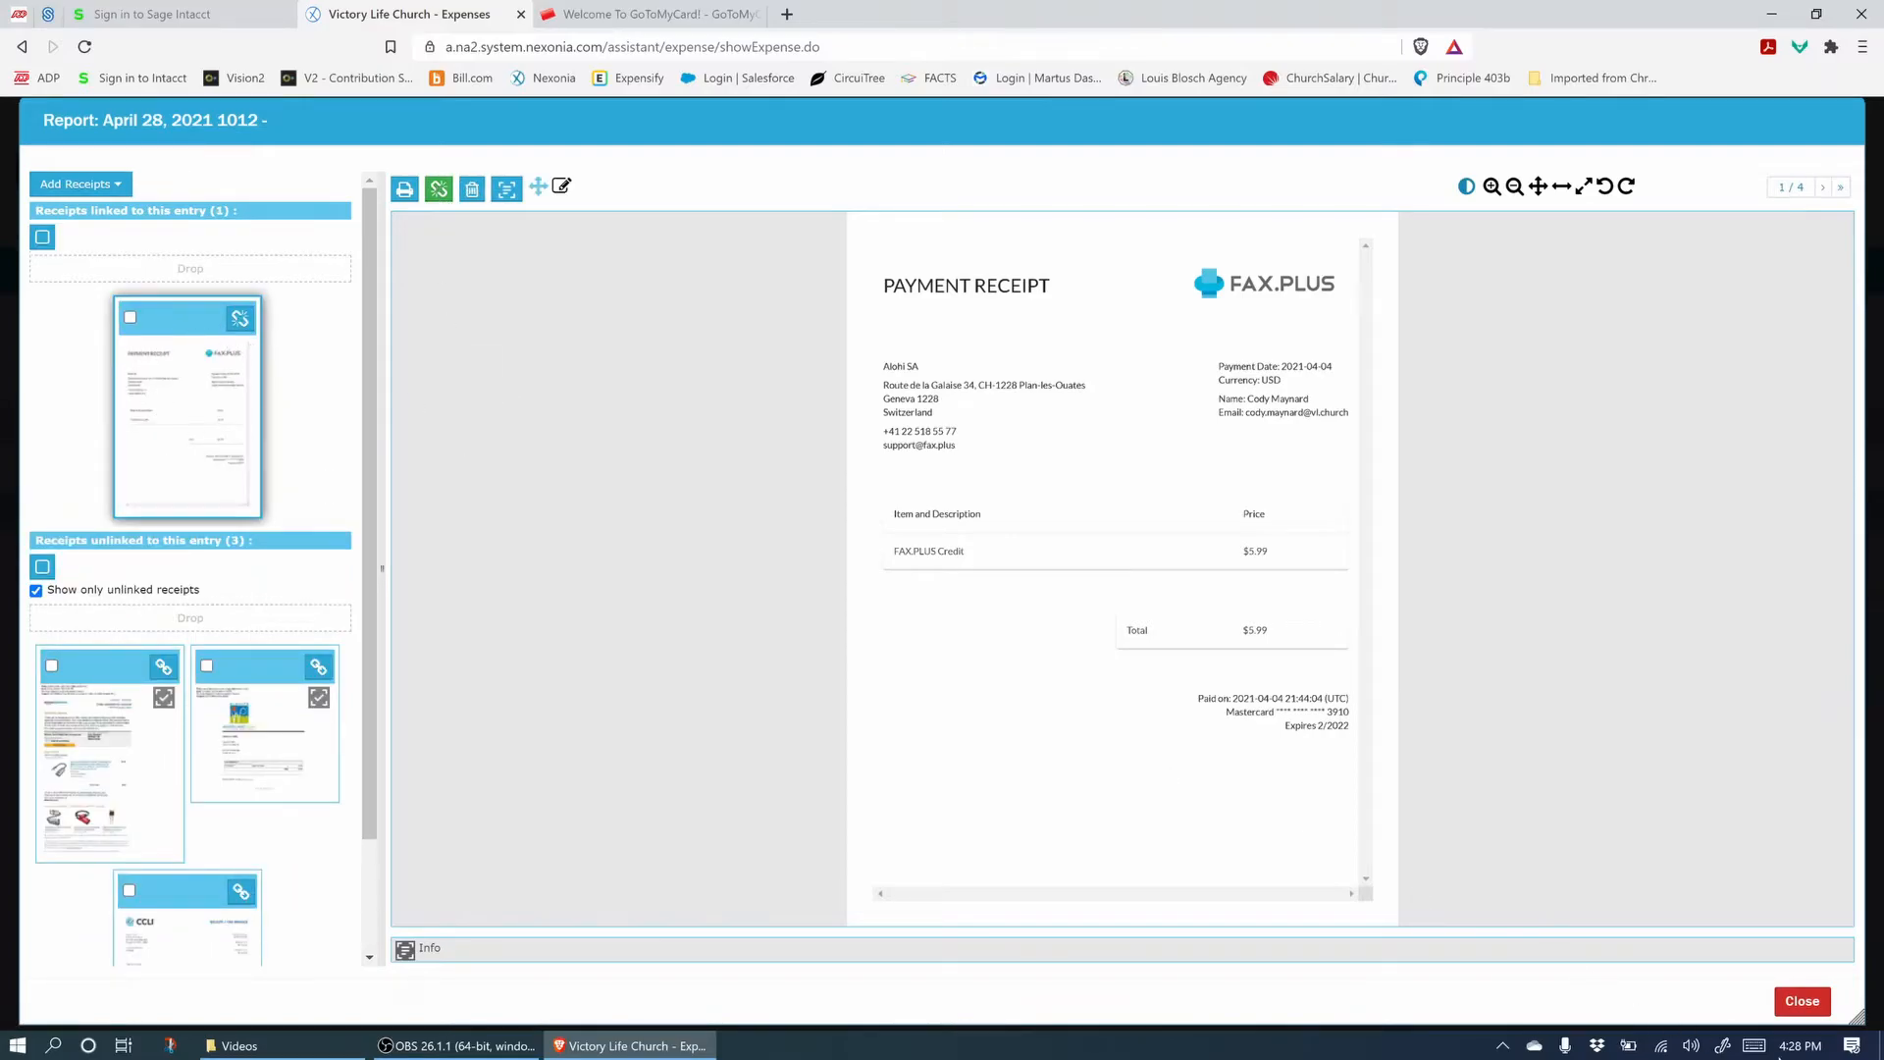
pyautogui.click(1802, 1001)
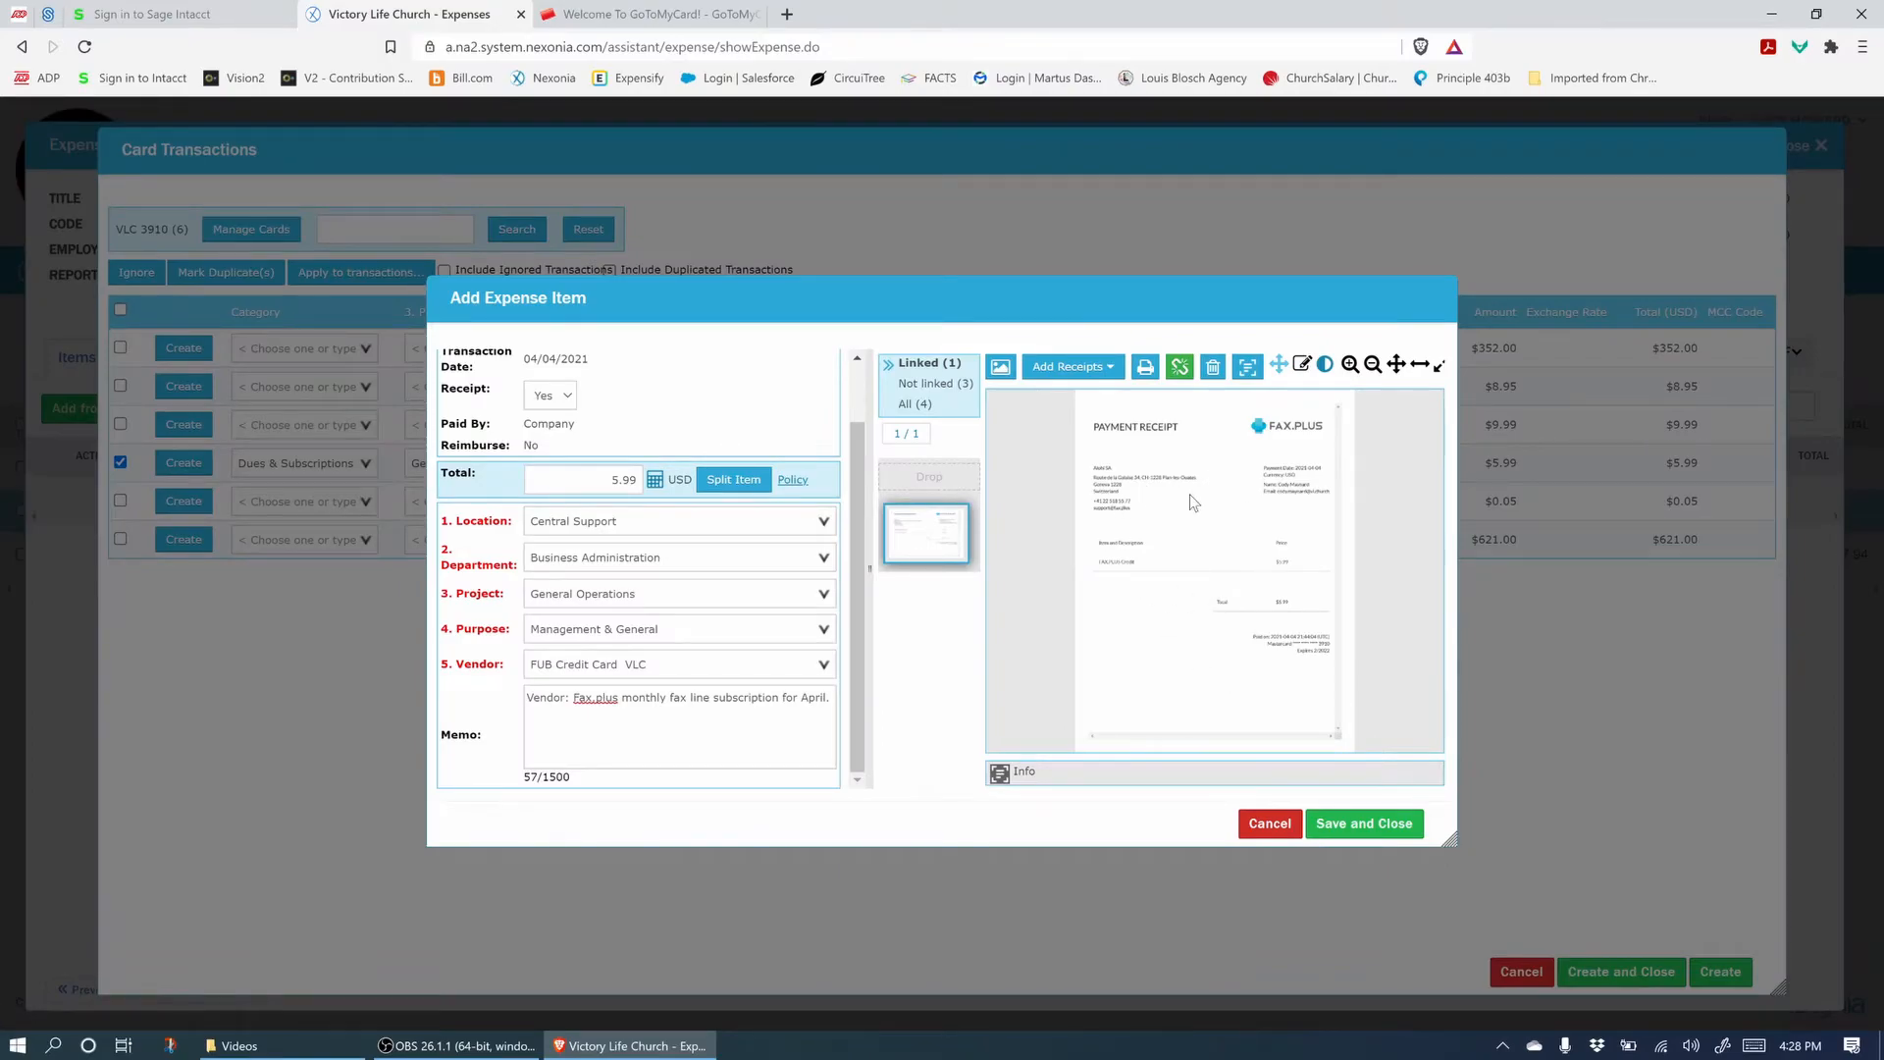
# Save the $5.99 expense item and return from the card transactions to the expense report.
pyautogui.click(1344, 829)
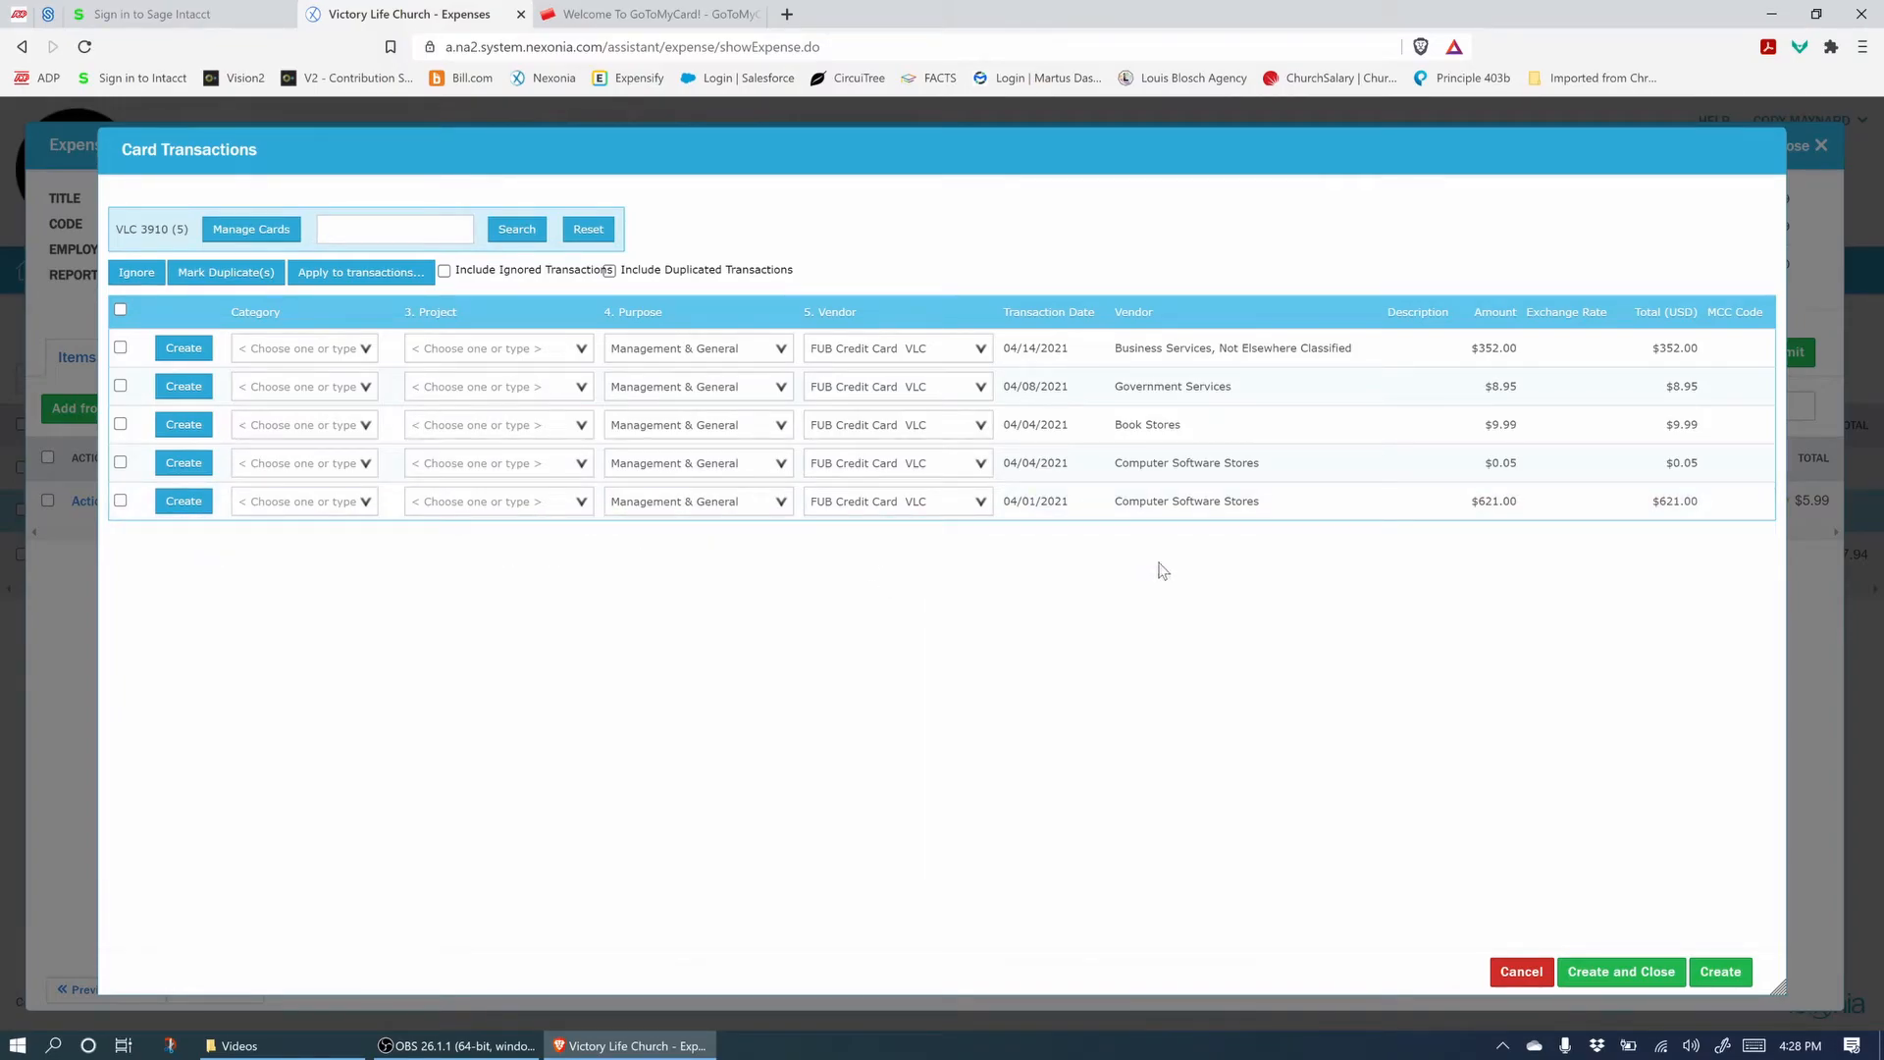
pyautogui.click(1520, 970)
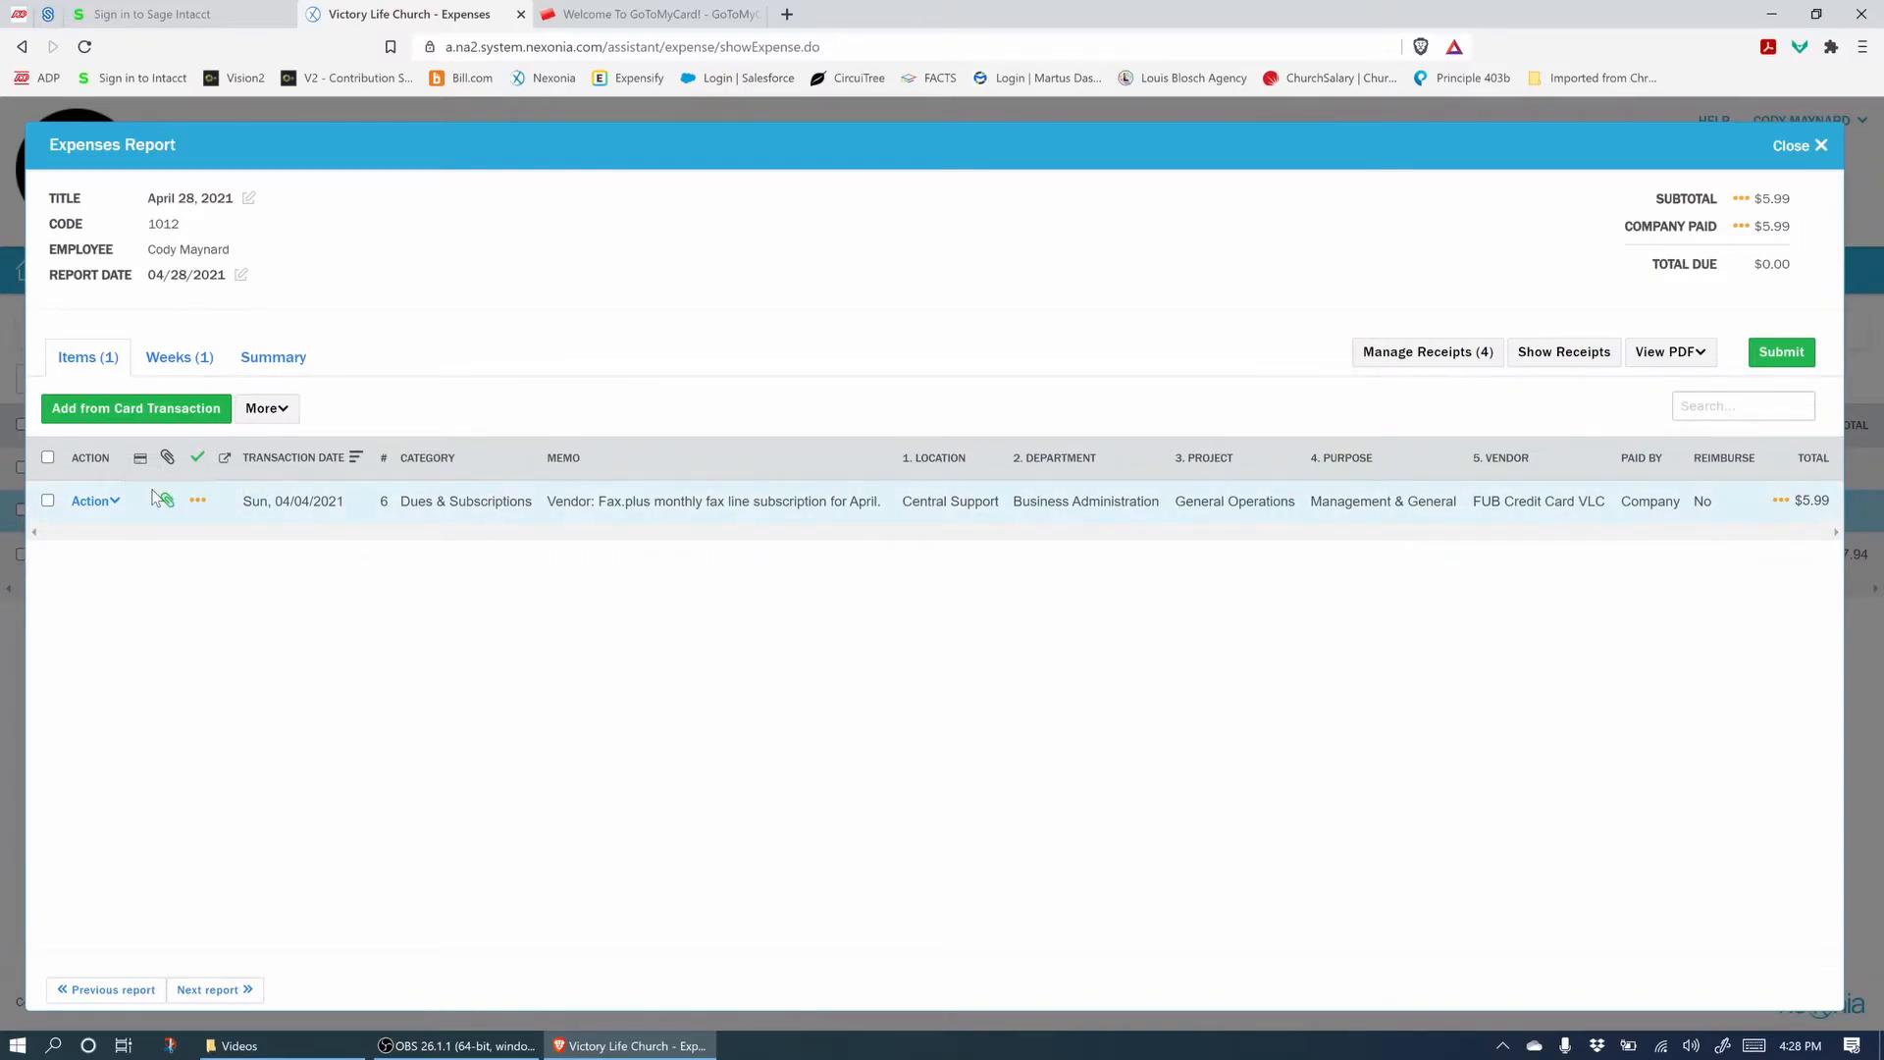
# From the report's unlinked receipts, link the Amazon HDMI adapter receipt to a new item from the $9.99 Book Stores card transaction.
pyautogui.click(1390, 355)
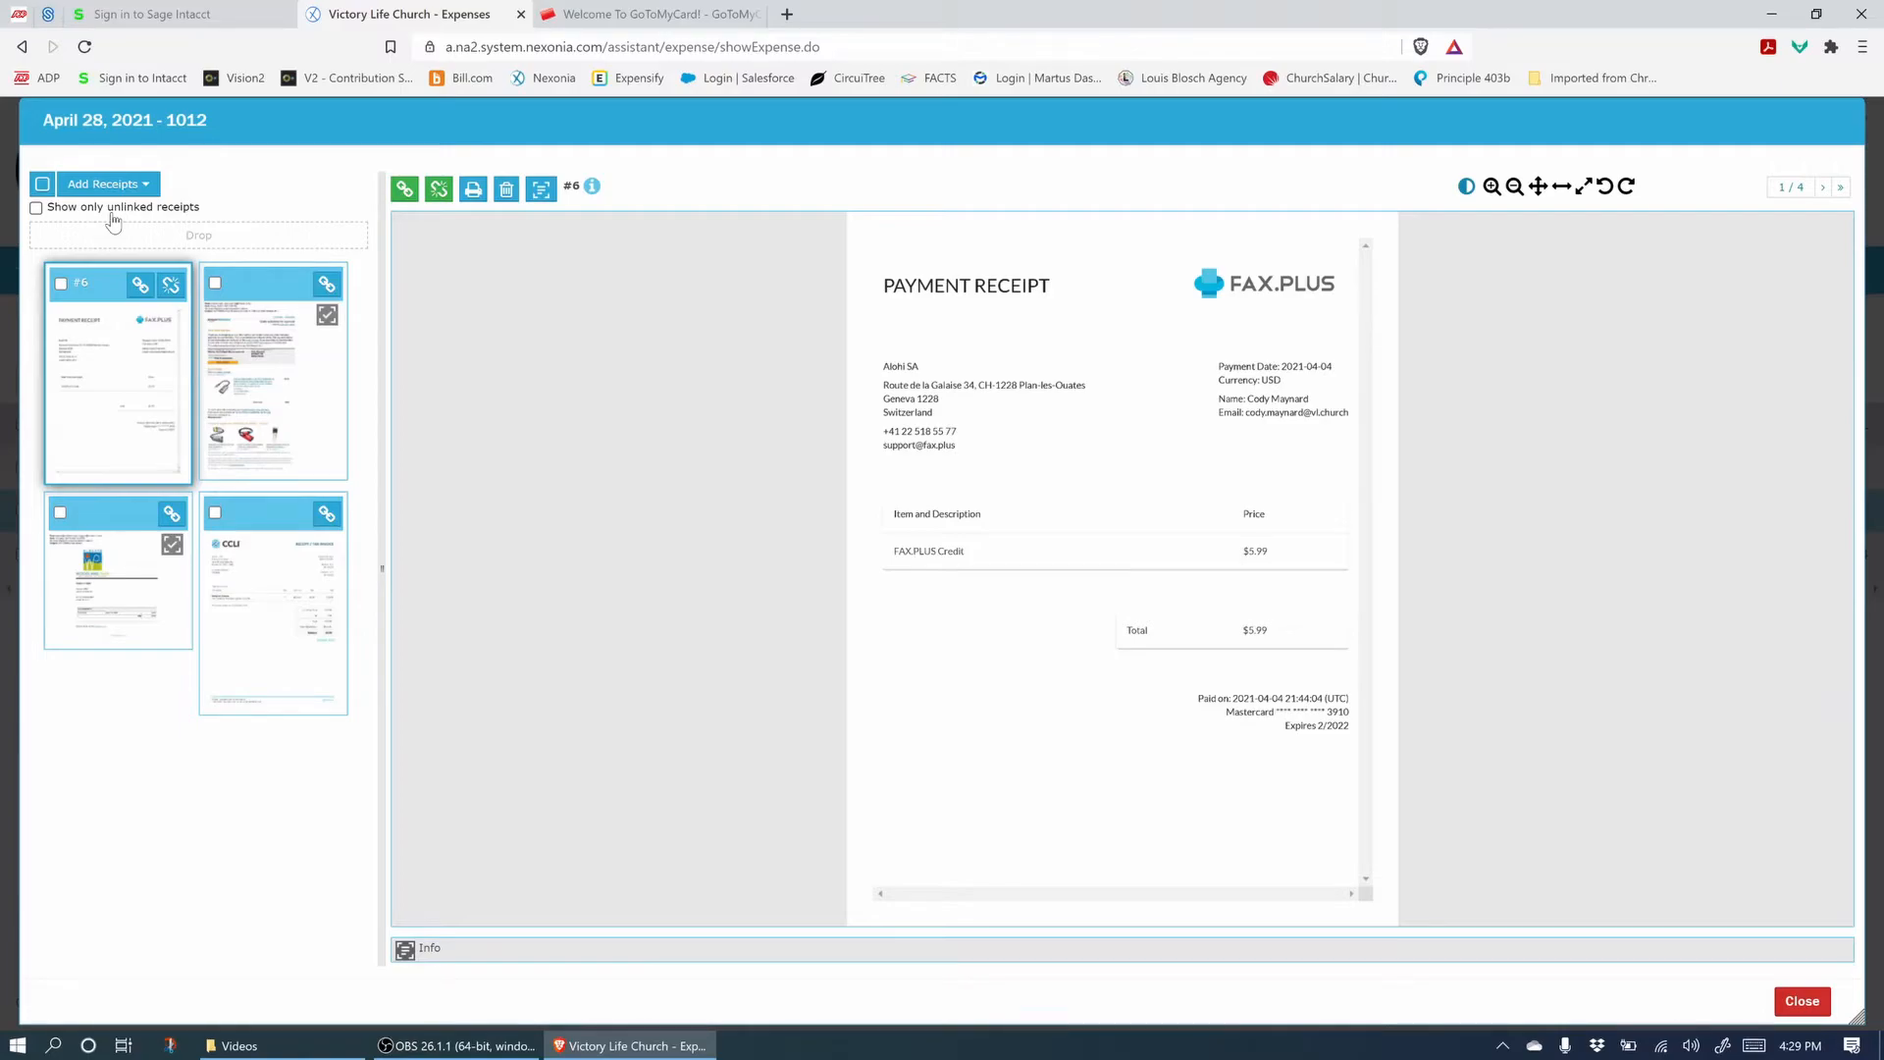
pyautogui.click(37, 208)
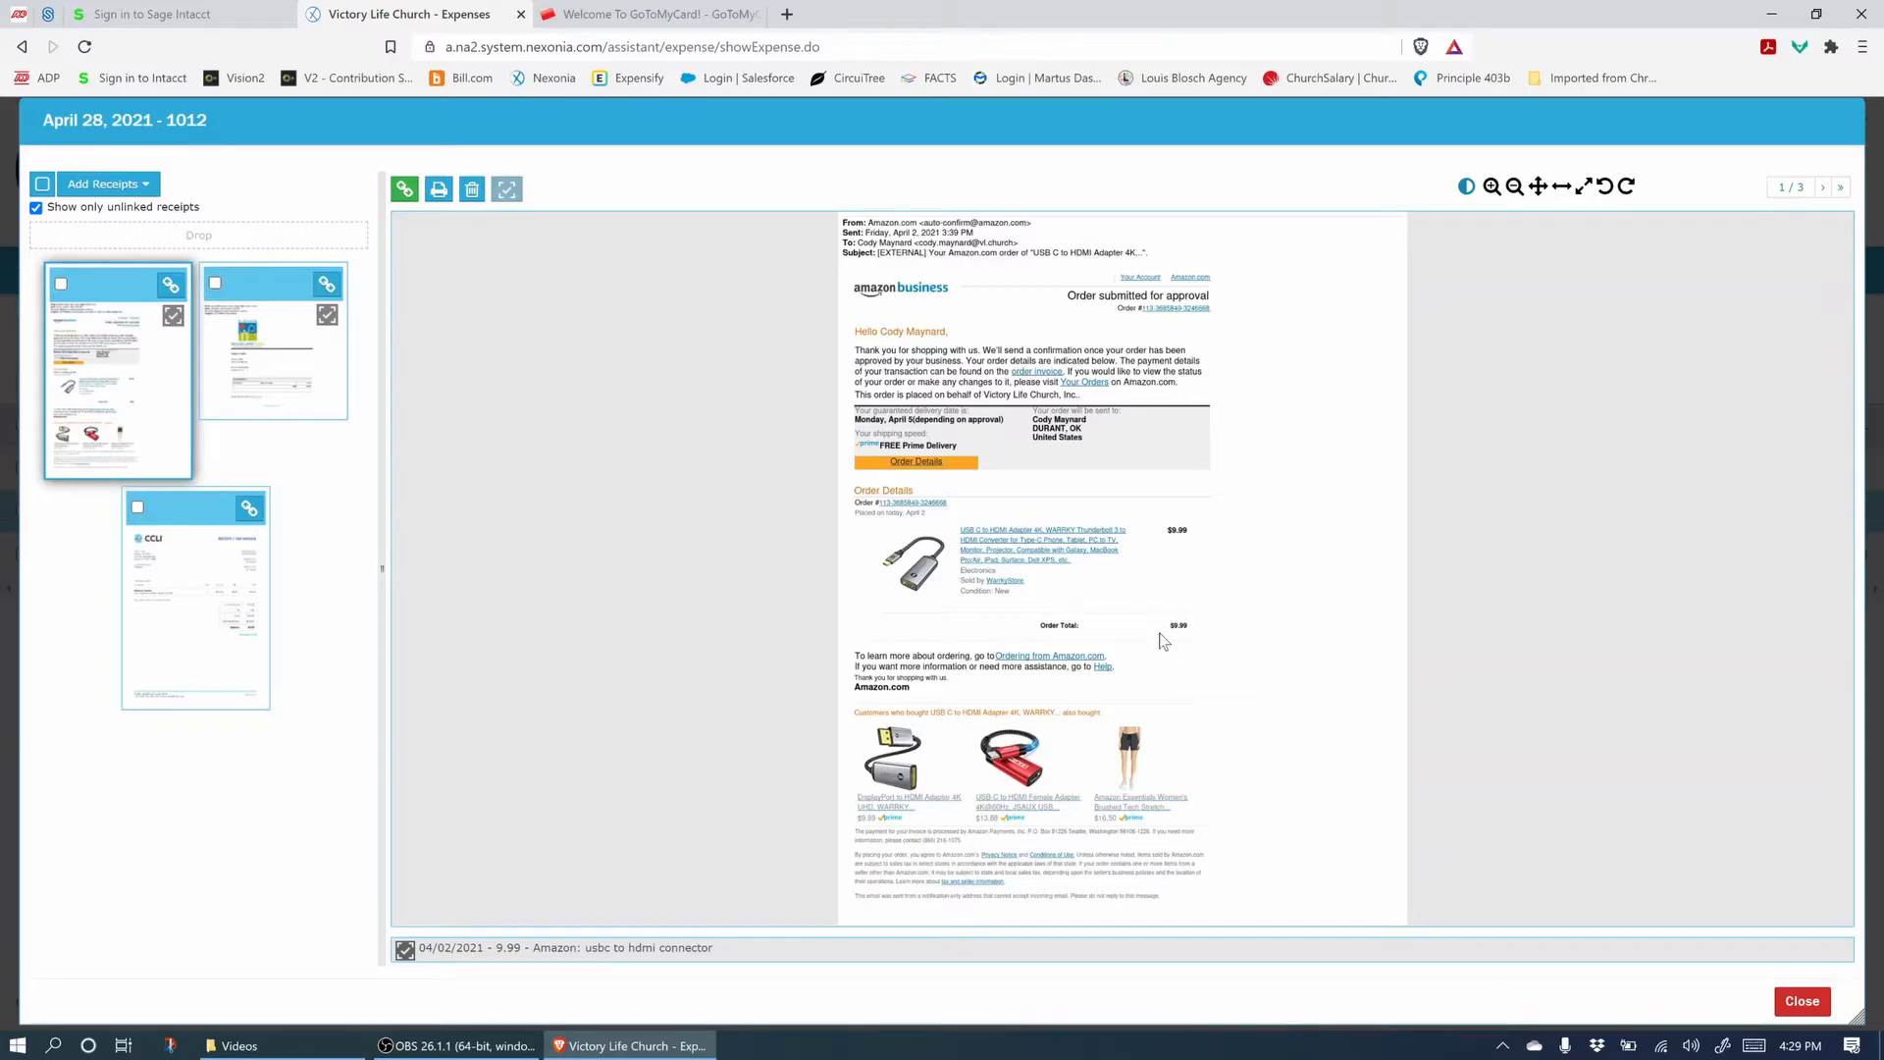
pyautogui.click(60, 284)
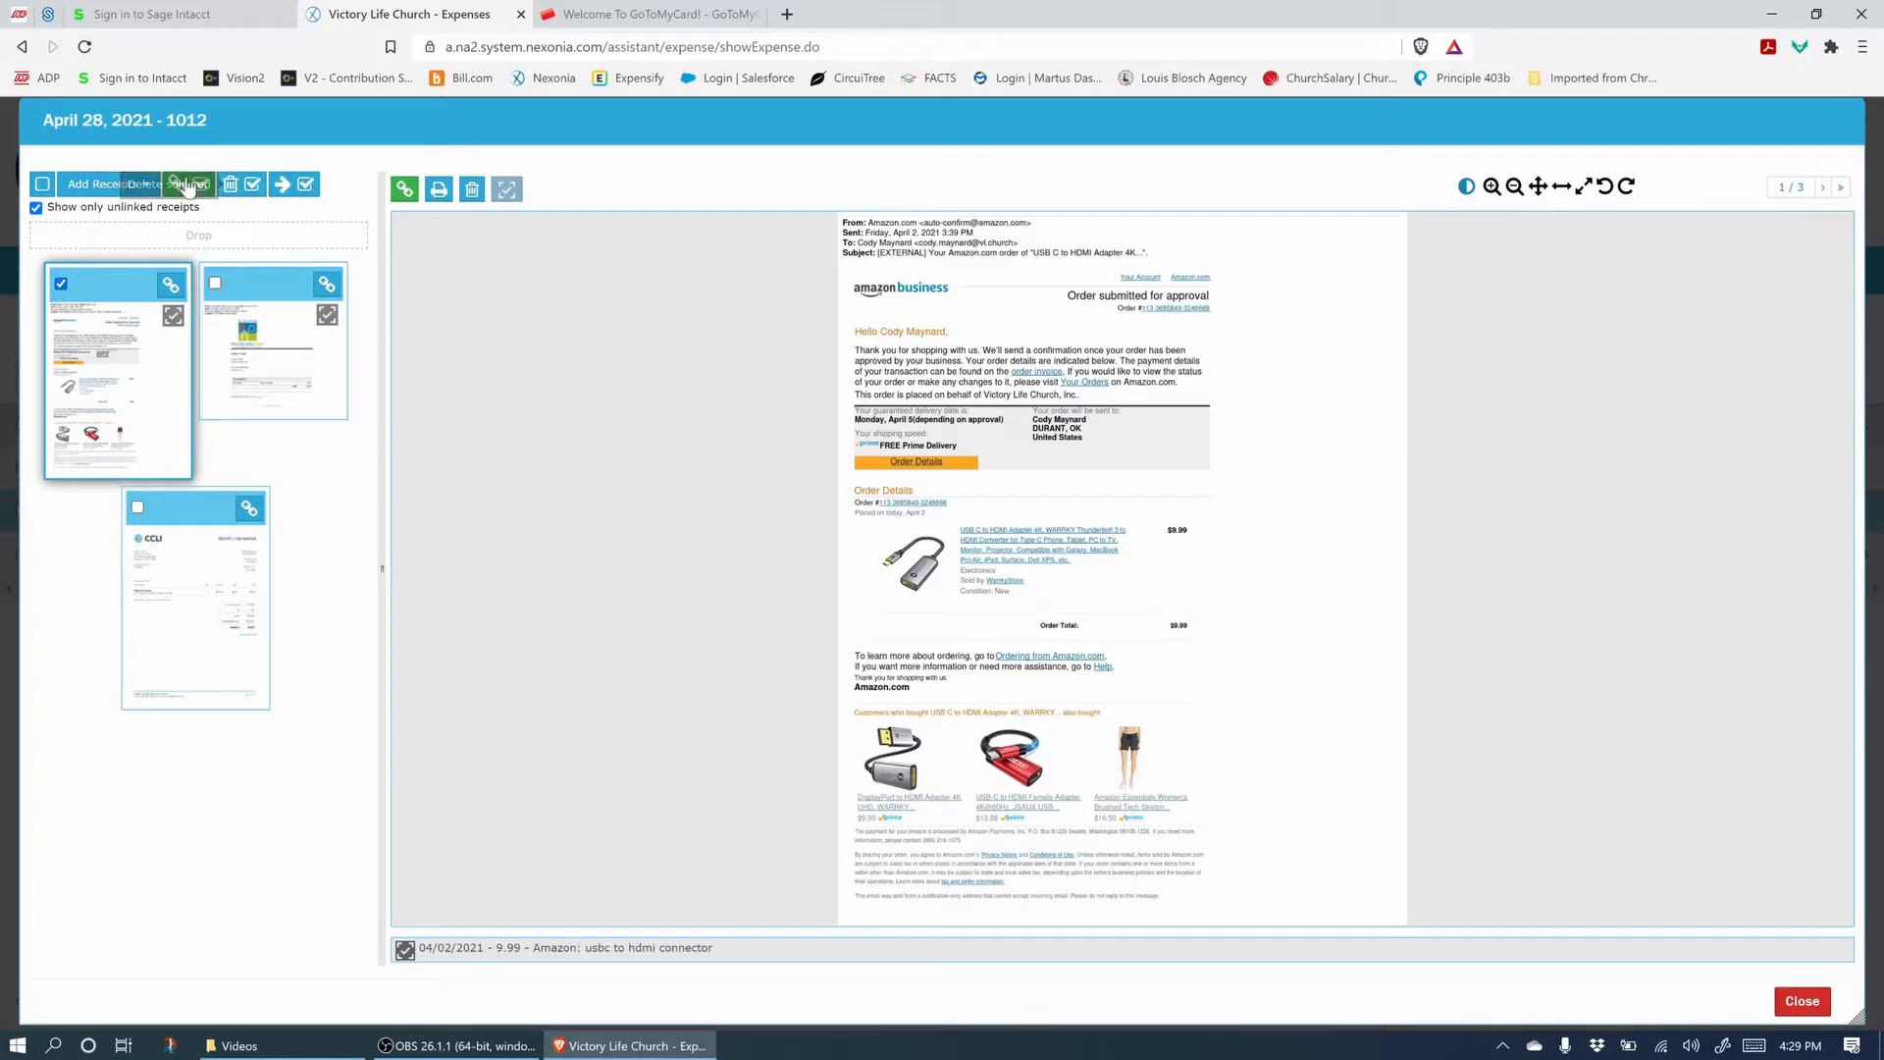
pyautogui.click(176, 185)
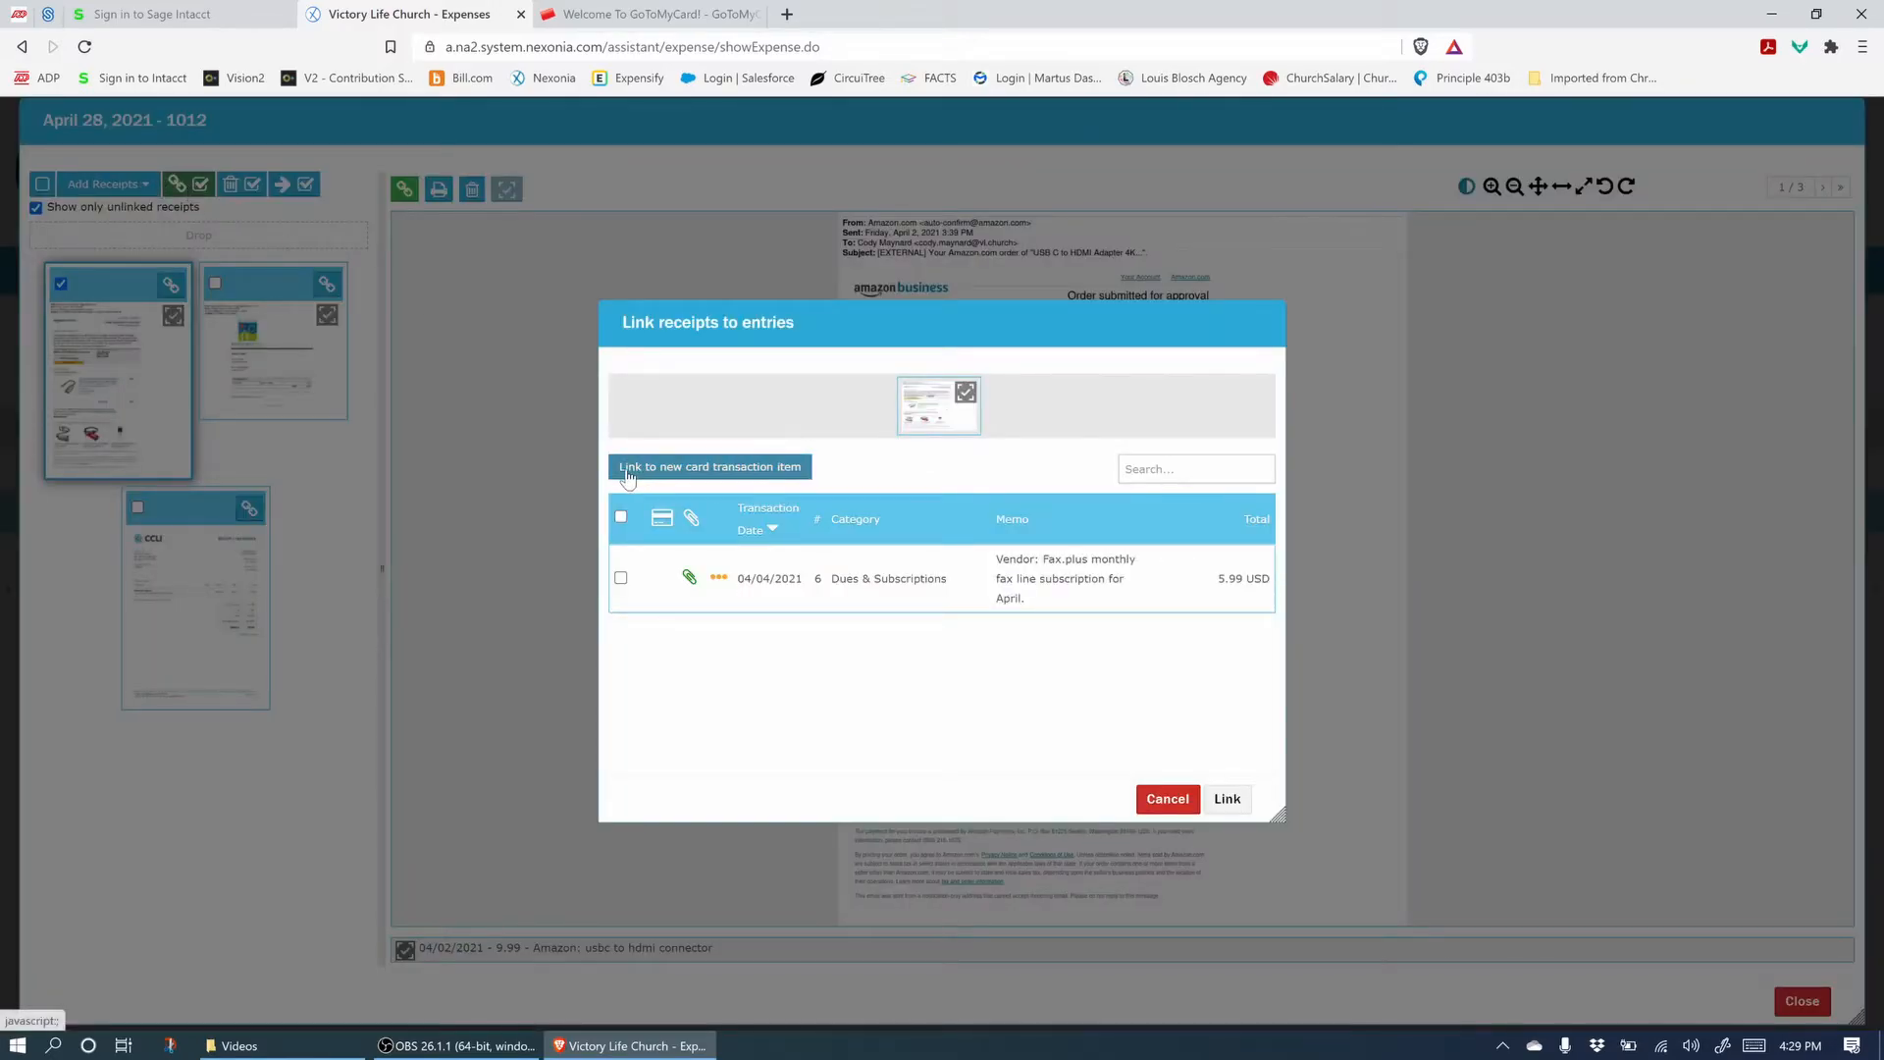
pyautogui.click(753, 471)
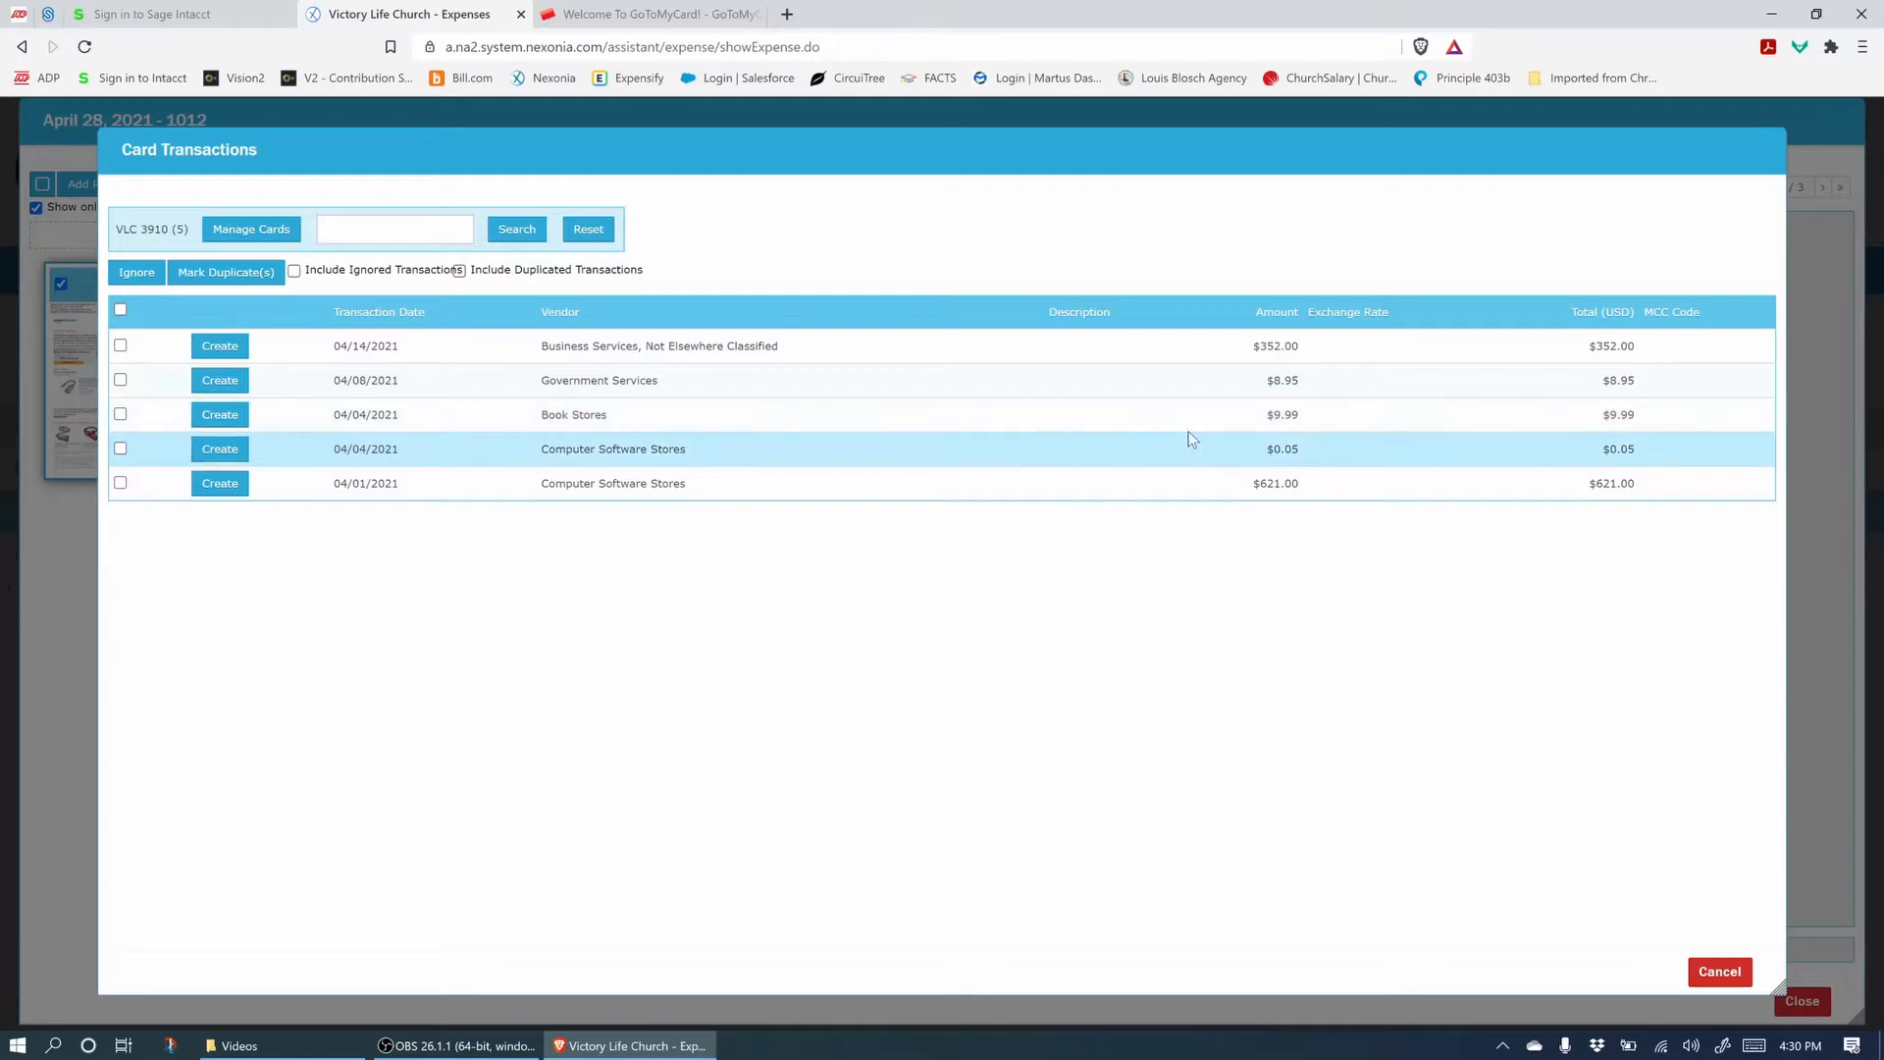
pyautogui.click(219, 415)
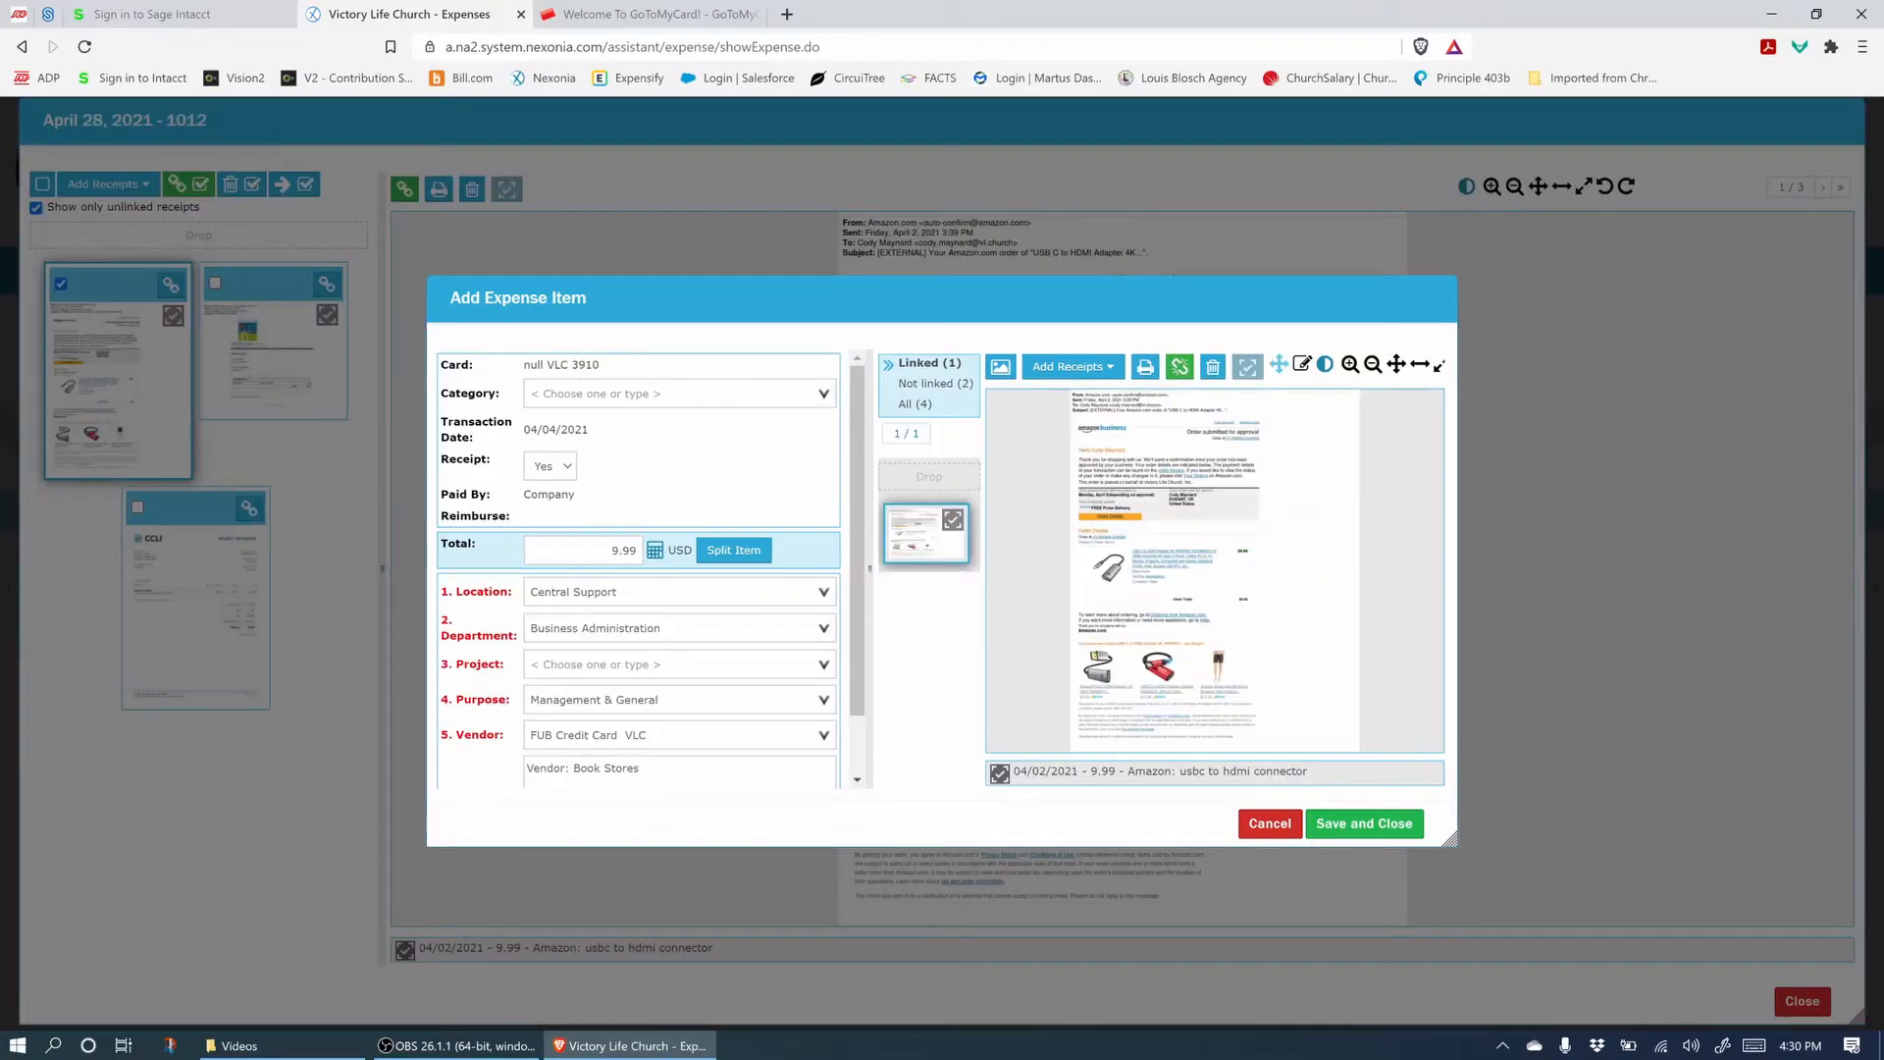
# Set the new expense item's category to Equipment Purchases and its project to General Operations.
pyautogui.click(660, 393)
pyautogui.write('equip')
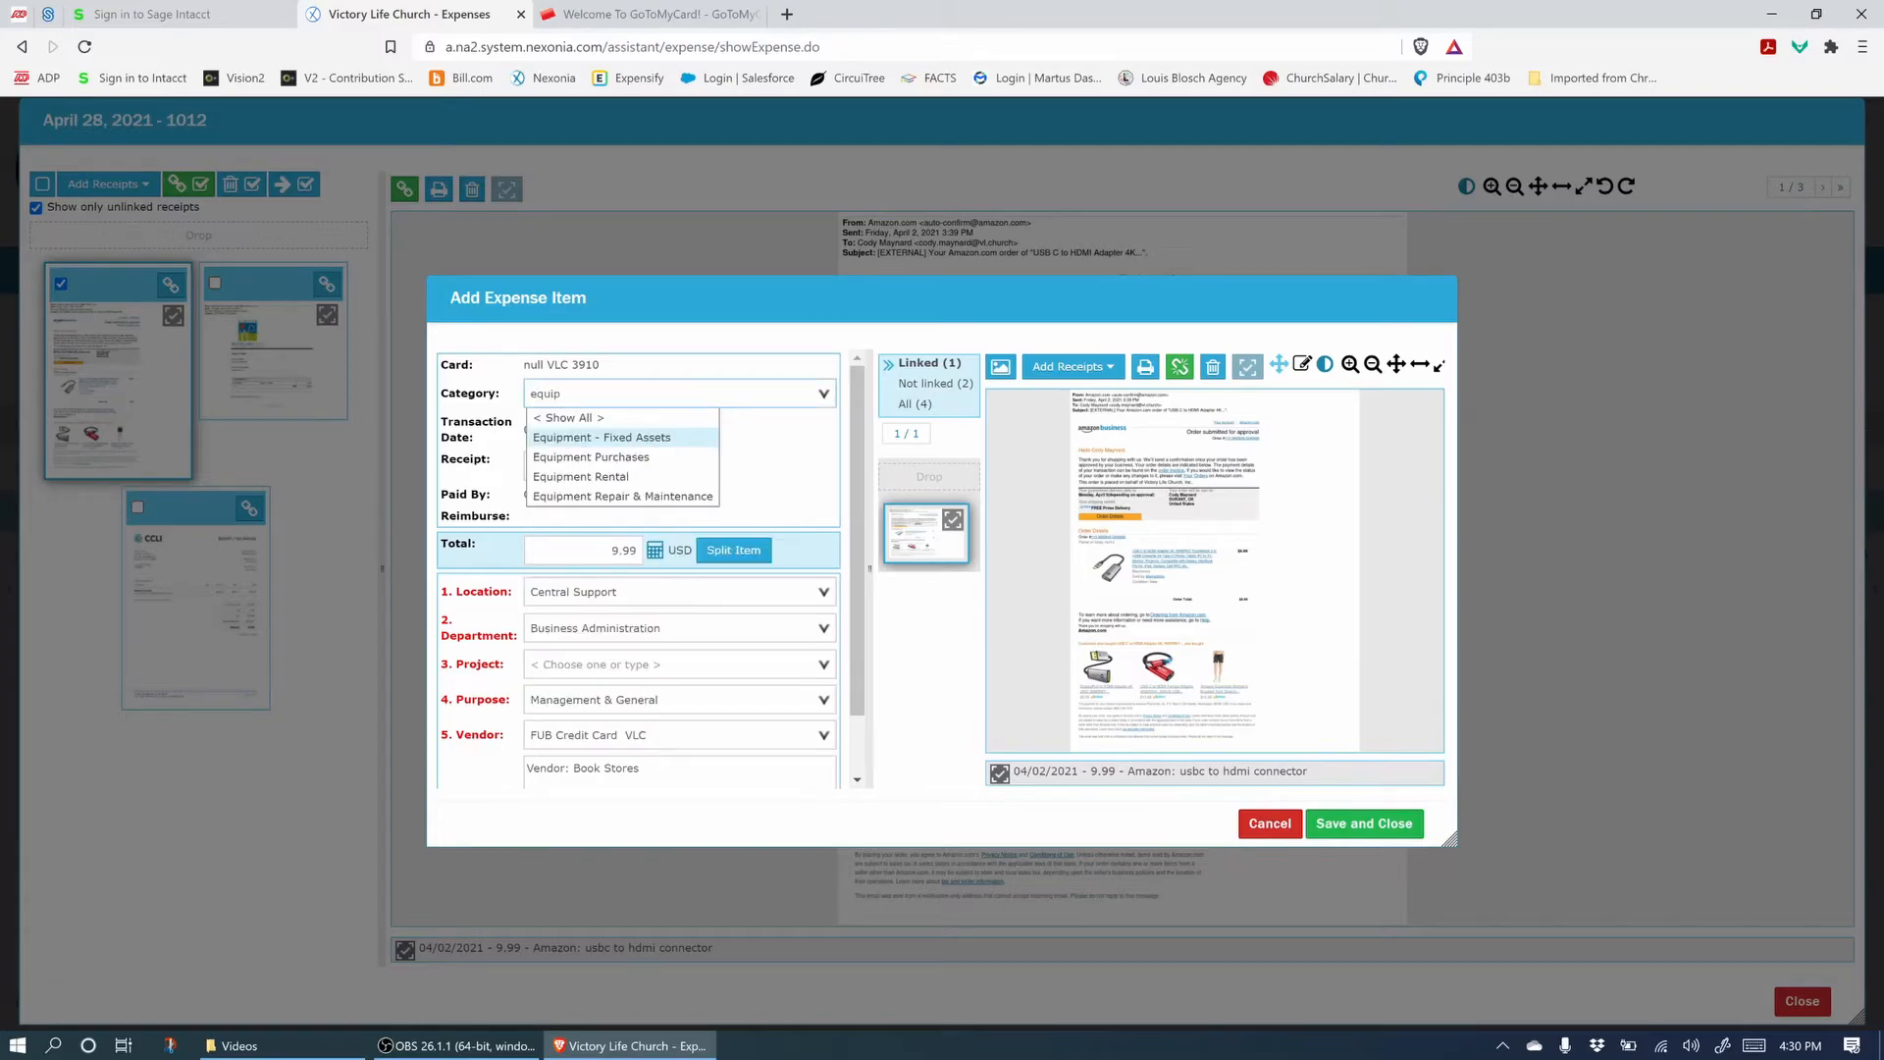
pyautogui.click(600, 458)
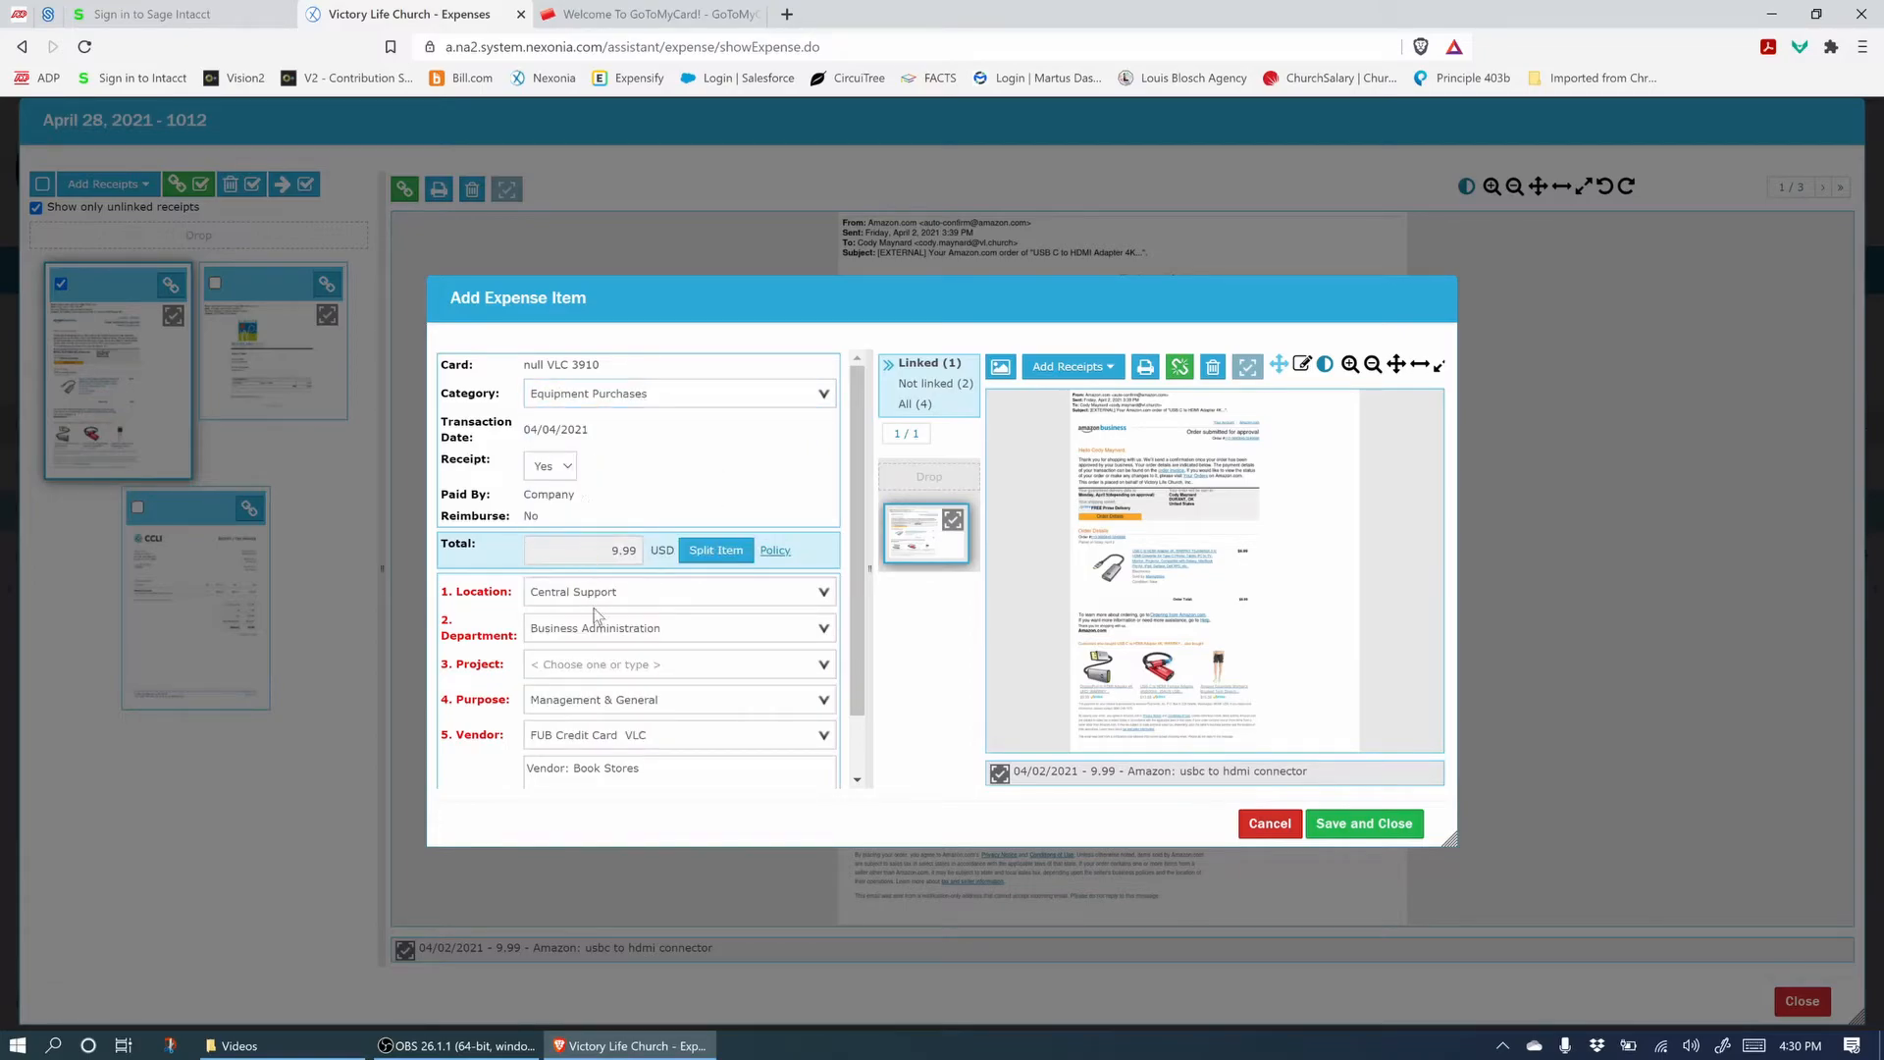
pyautogui.click(597, 664)
pyautogui.write('gen')
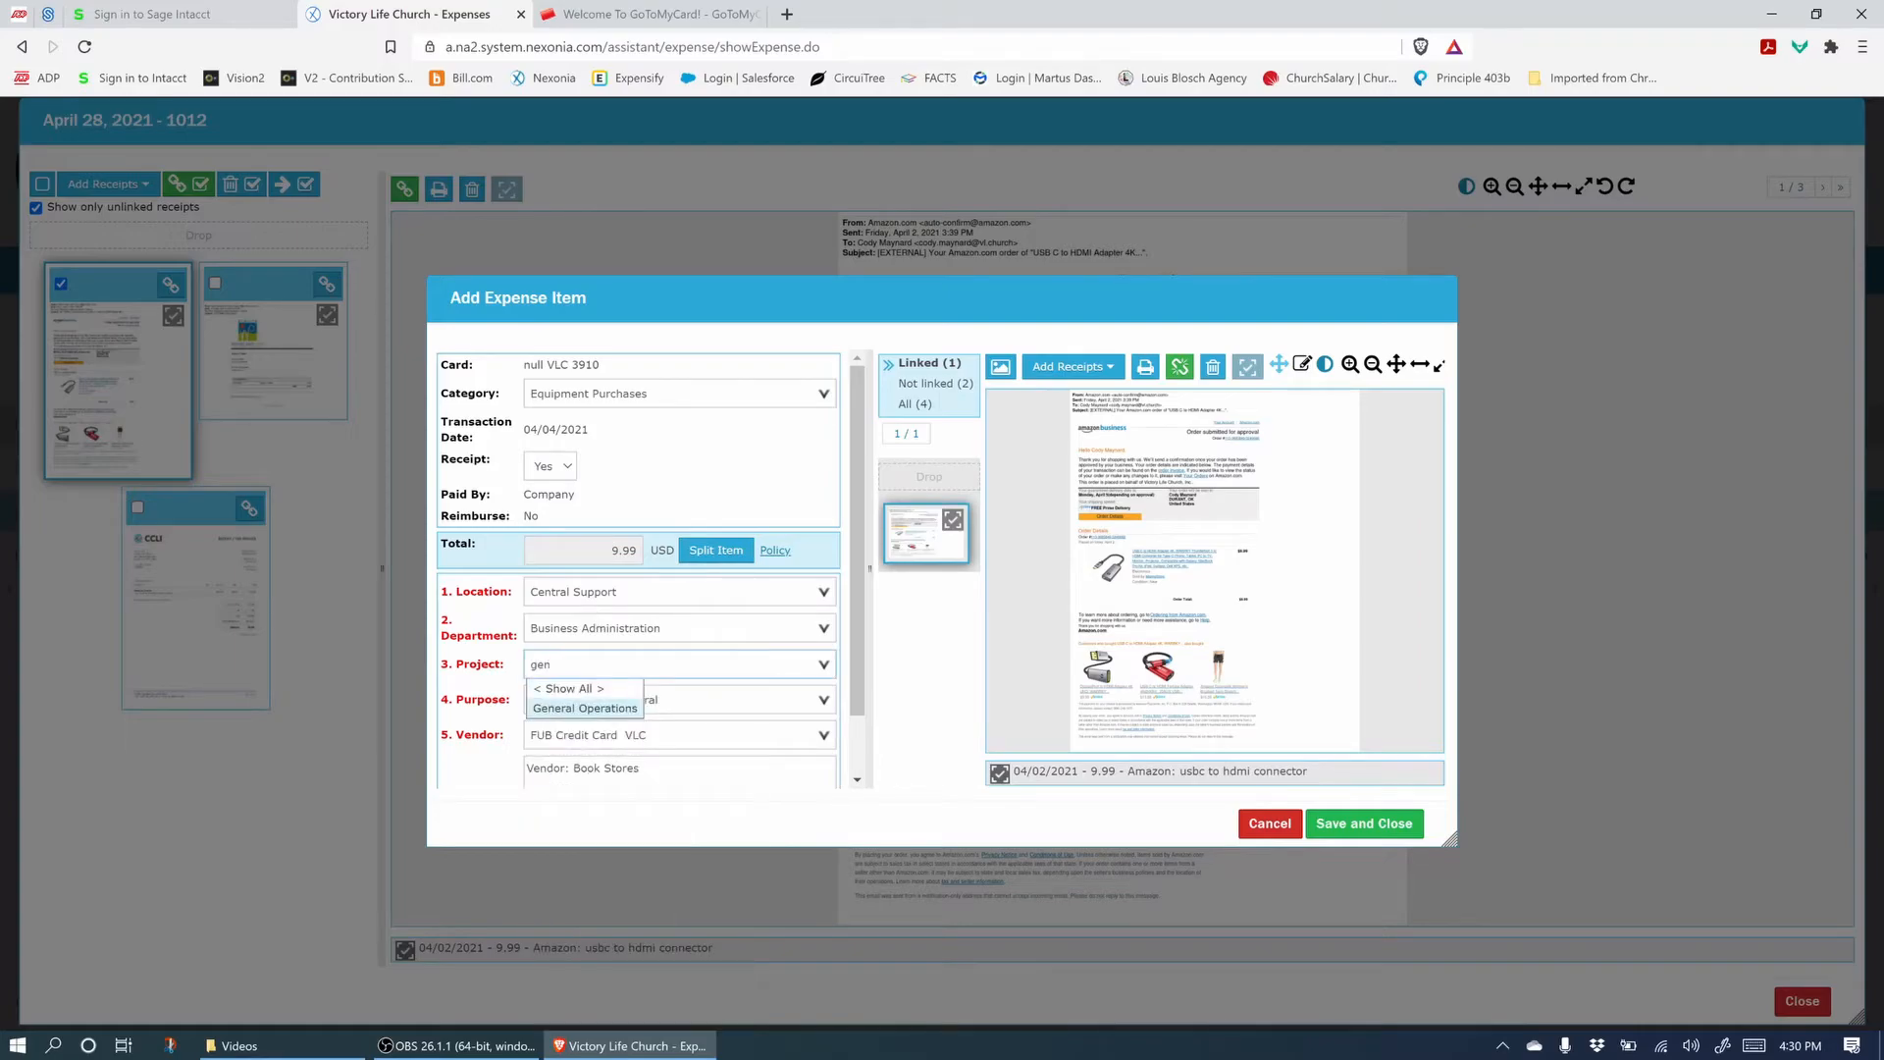
pyautogui.press('Return')
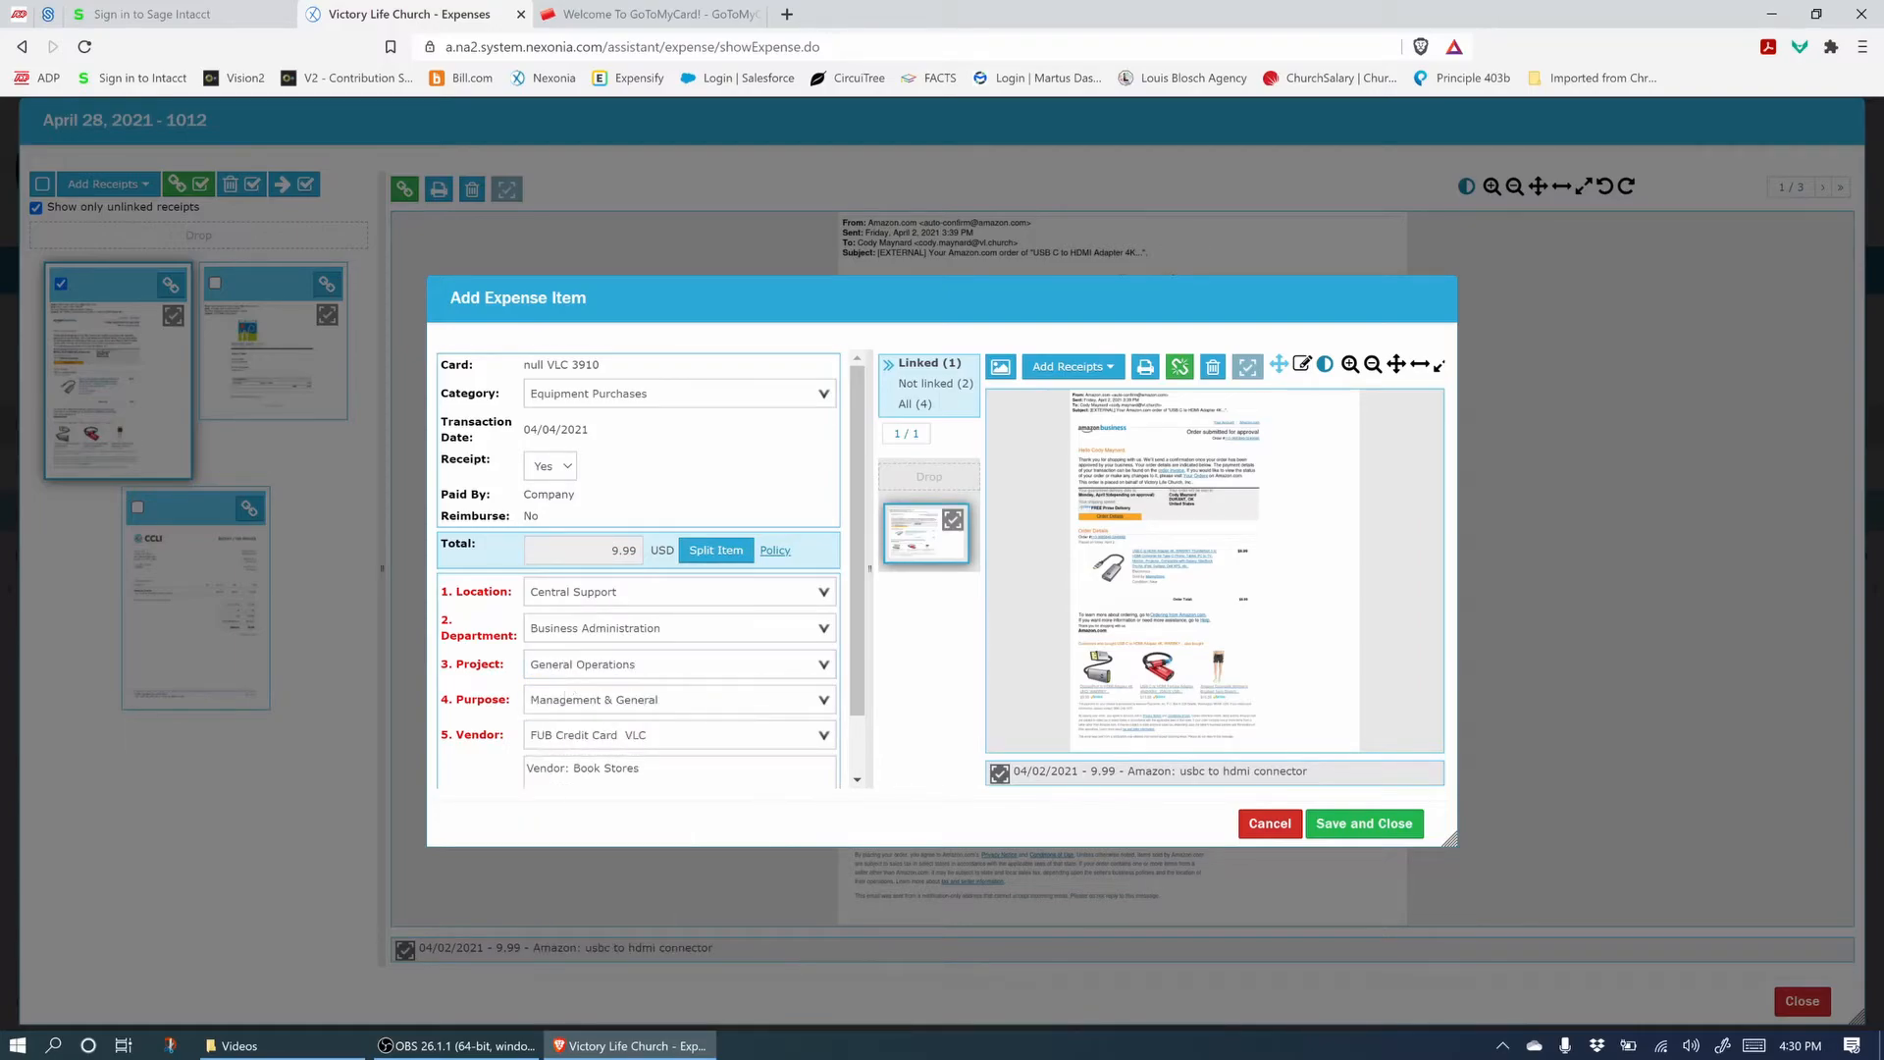
# Set the expense item's memo to "Vendor: Amazon.com purchase HDMI Connector for laptop" and save the item.
pyautogui.scroll(-1, 638, 569)
pyautogui.moveTo(636, 697); pyautogui.dragTo(580, 697)
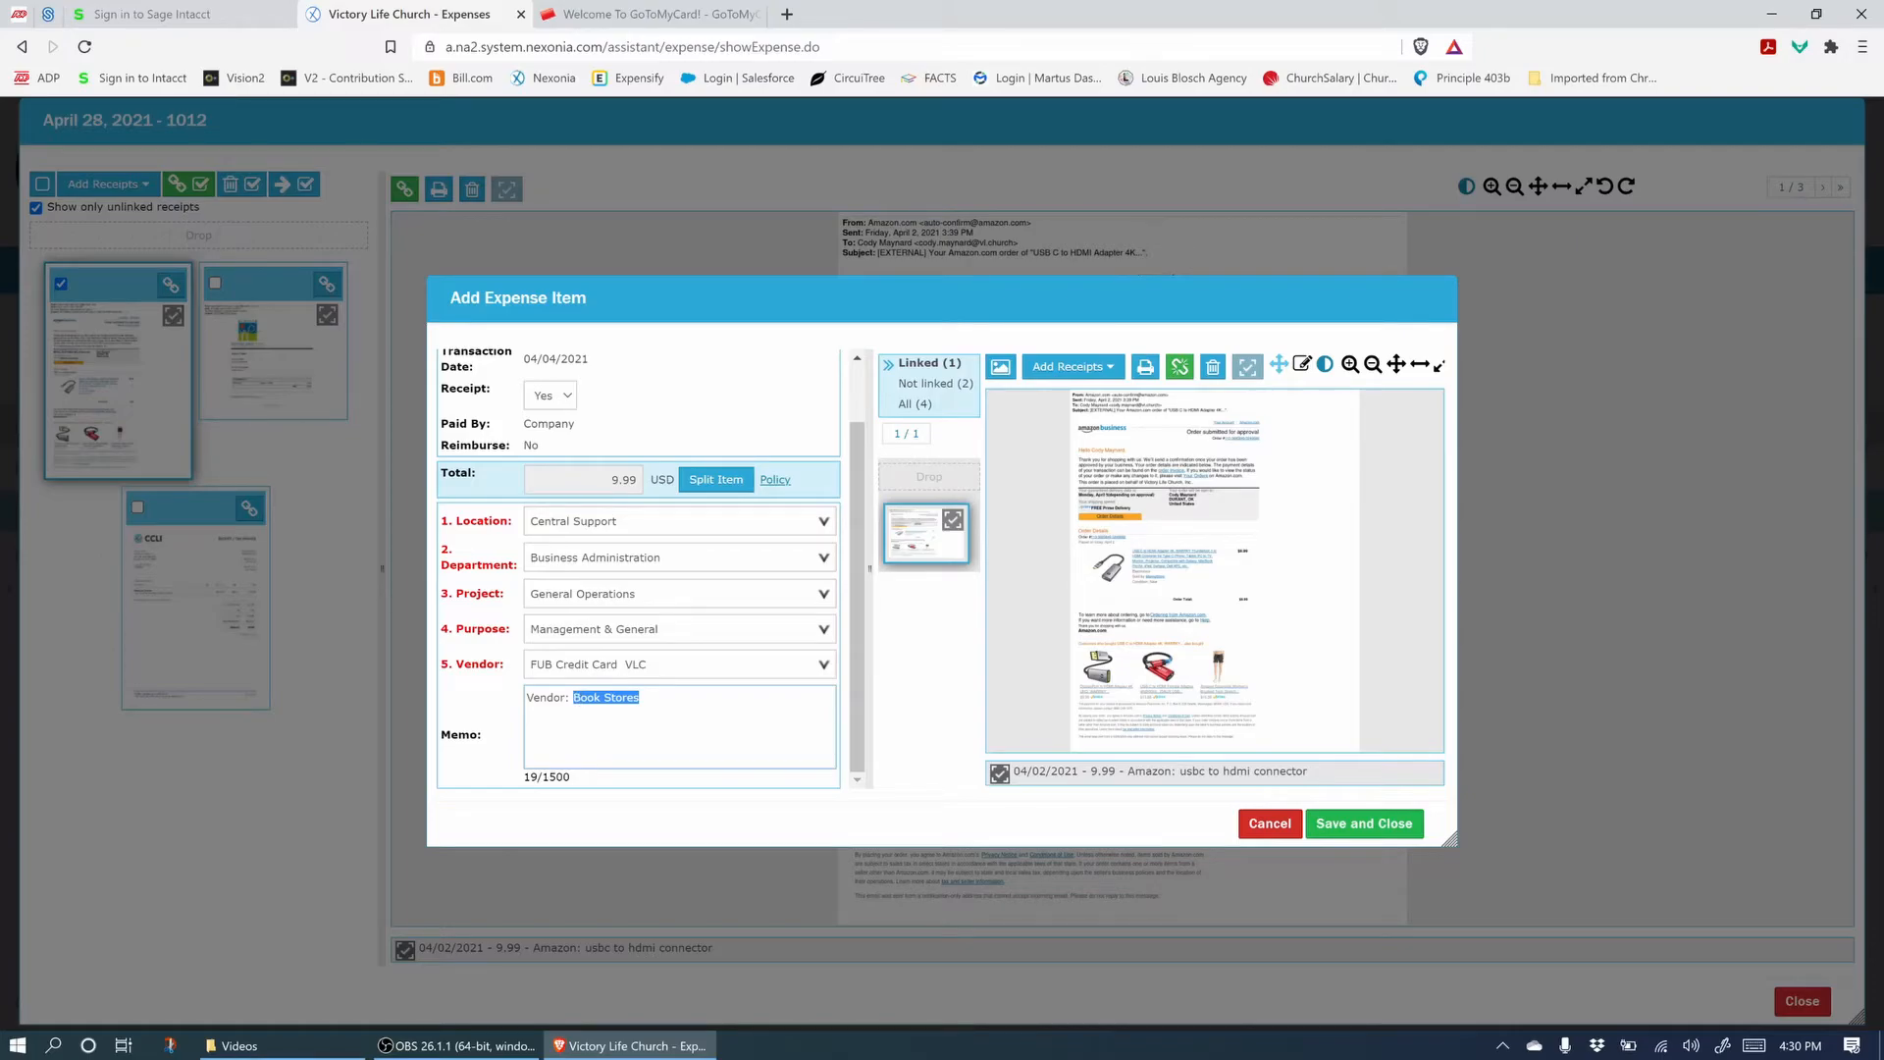
pyautogui.write('Amazon.com purchase HDMI Connec')
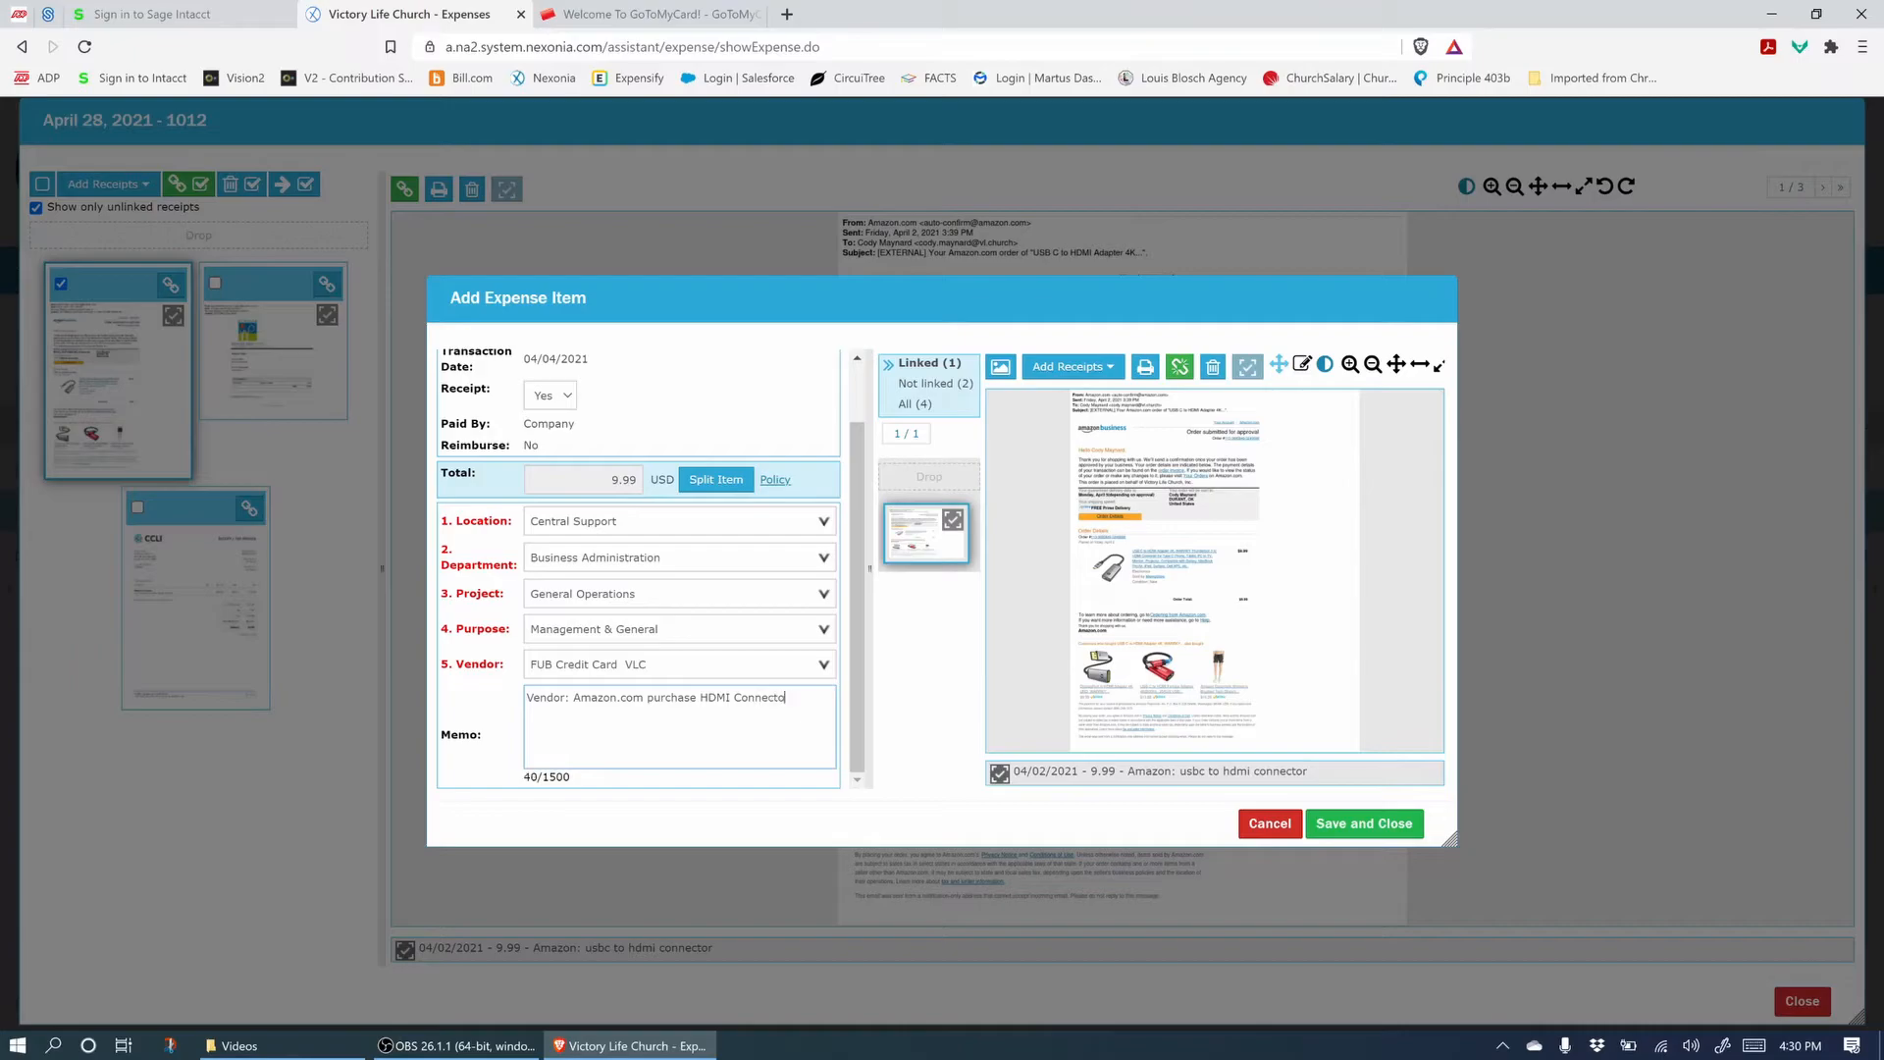
pyautogui.write('tor for laptop')
pyautogui.click(1363, 824)
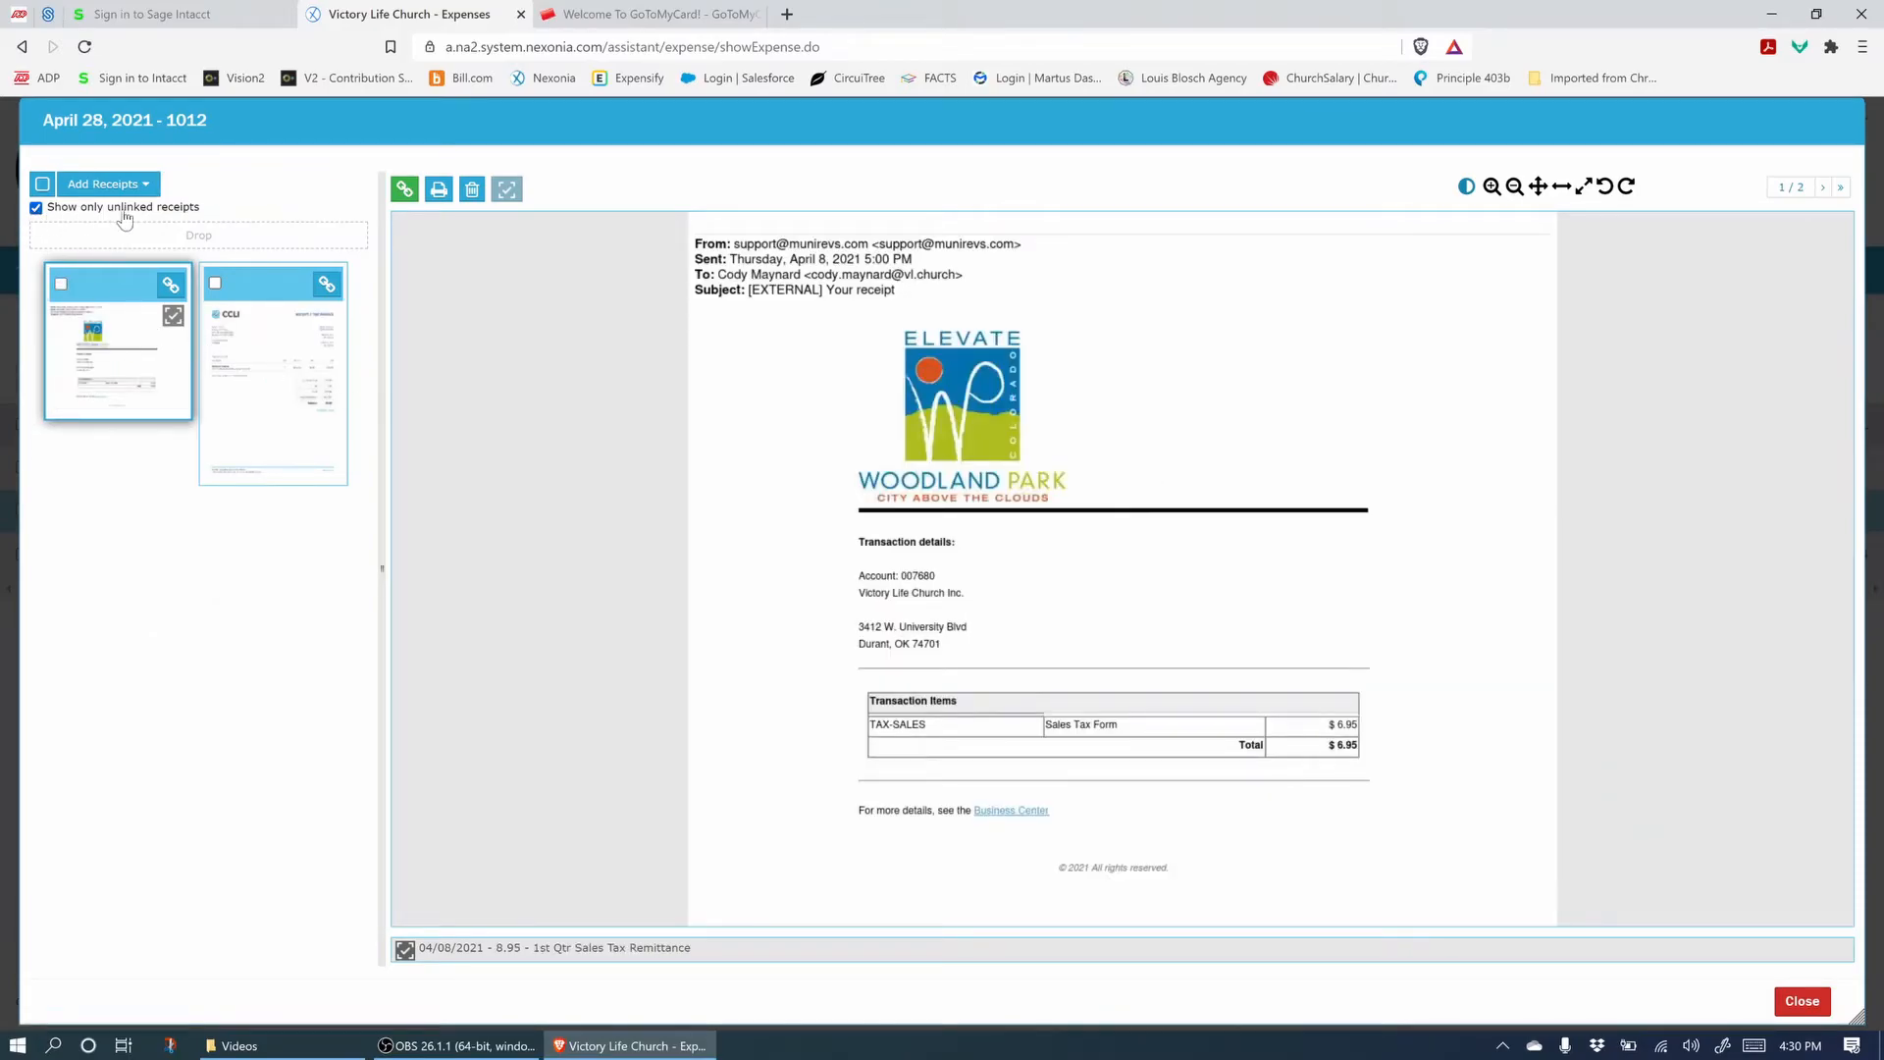
# Show linked receipts along with the unlinked ones and return to the expense report.
pyautogui.click(36, 207)
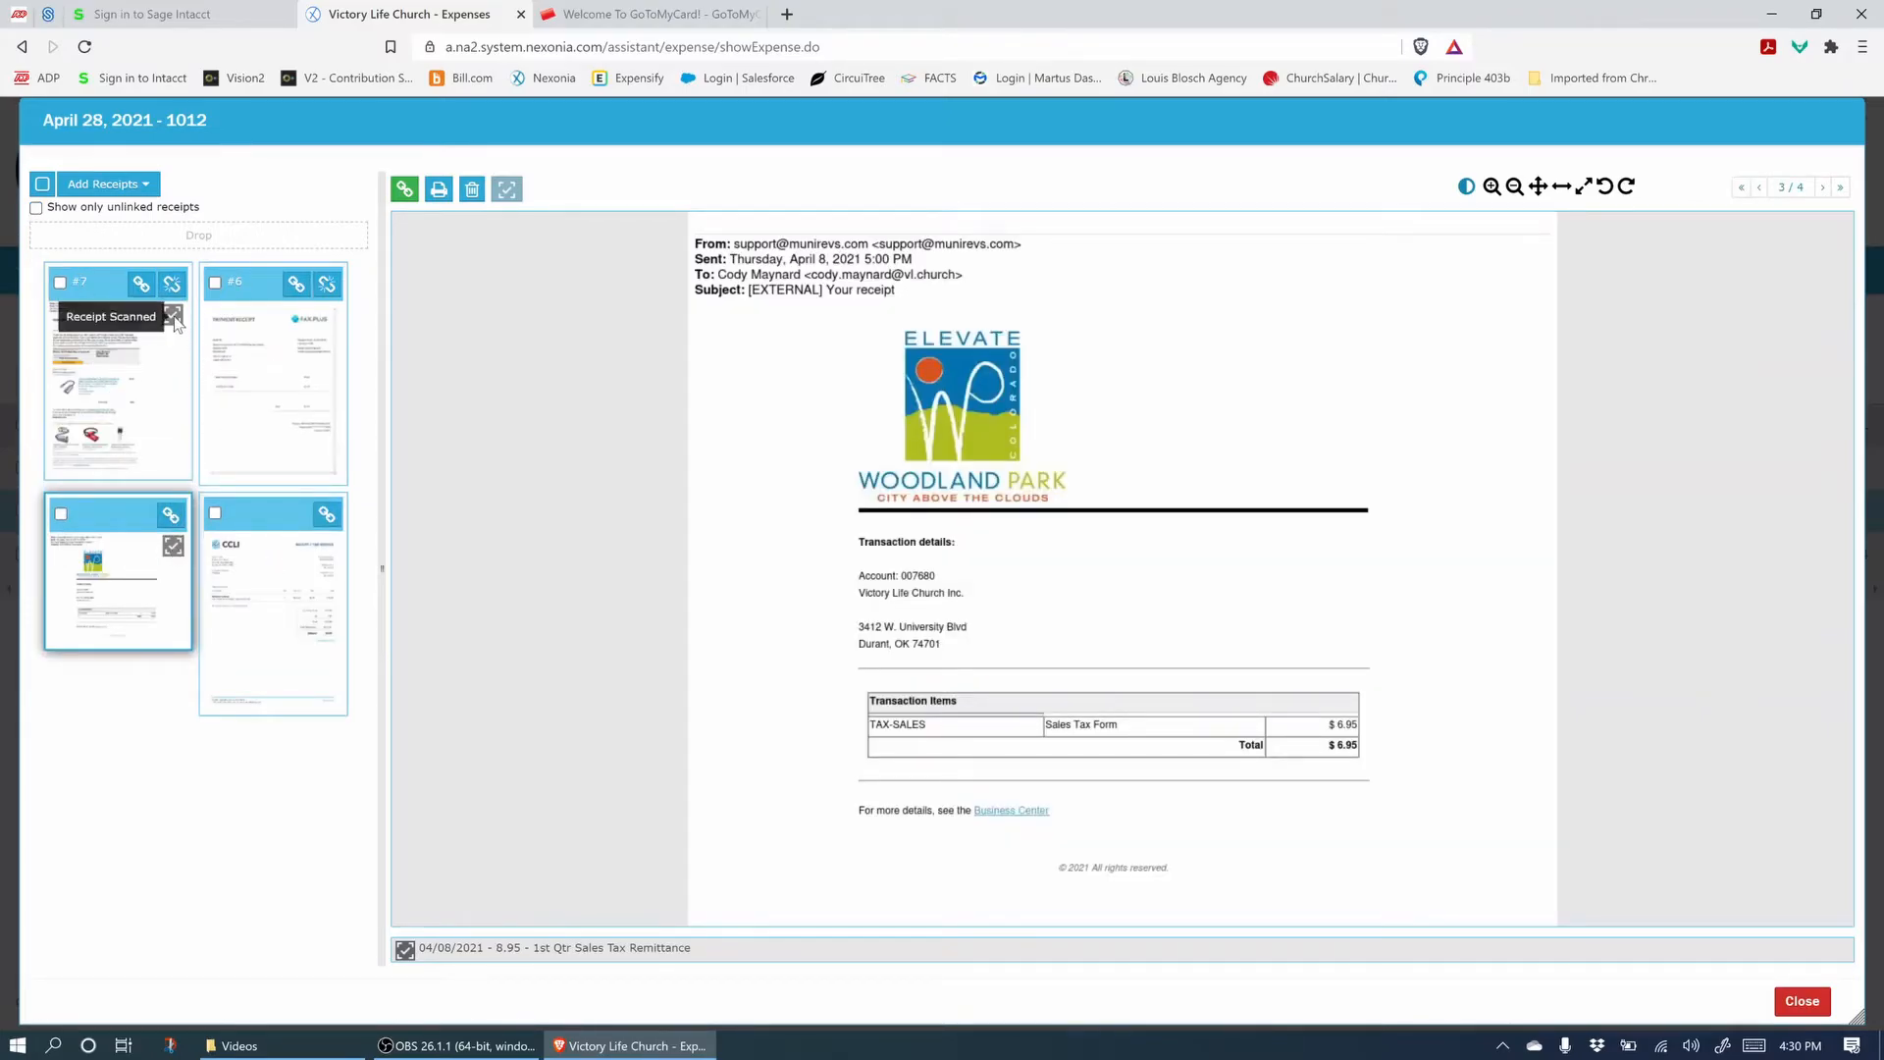
pyautogui.click(1802, 1001)
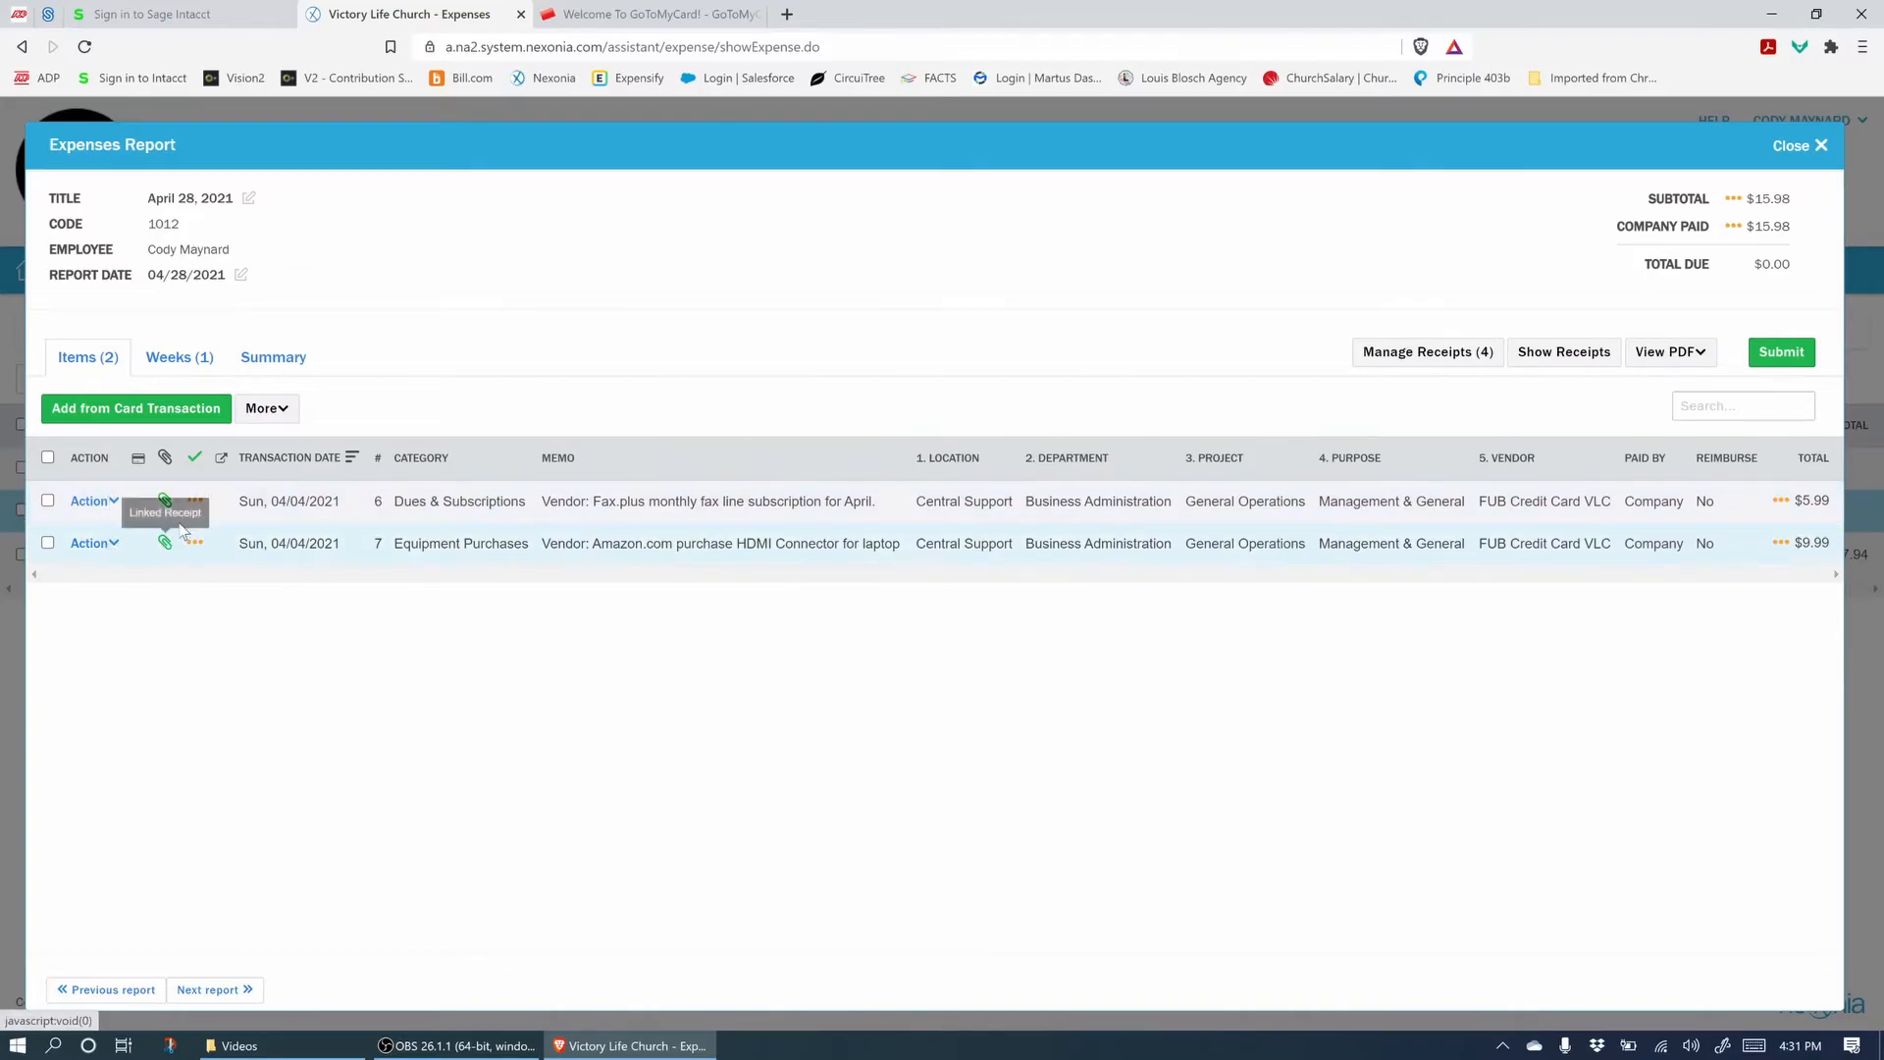
# View the history of the $5.99 Dues & Subscriptions item and close it.
pyautogui.click(106, 501)
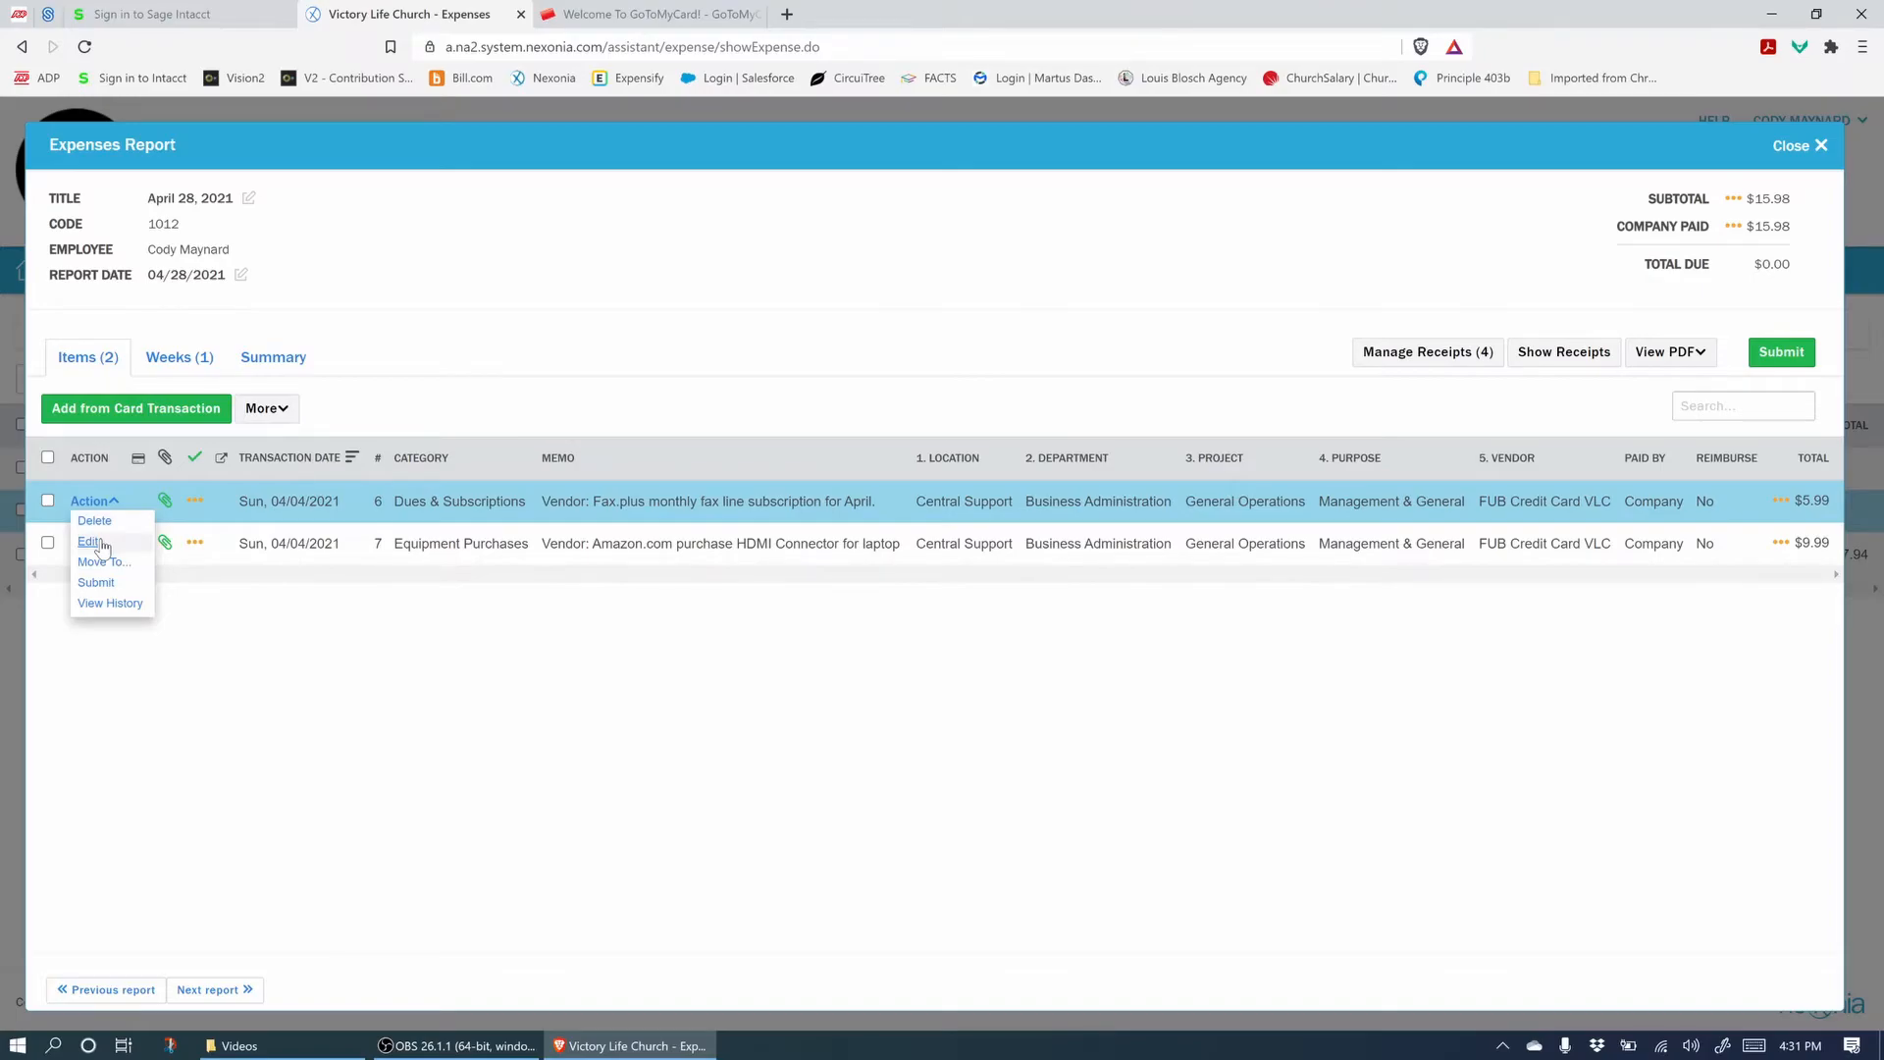
pyautogui.click(110, 603)
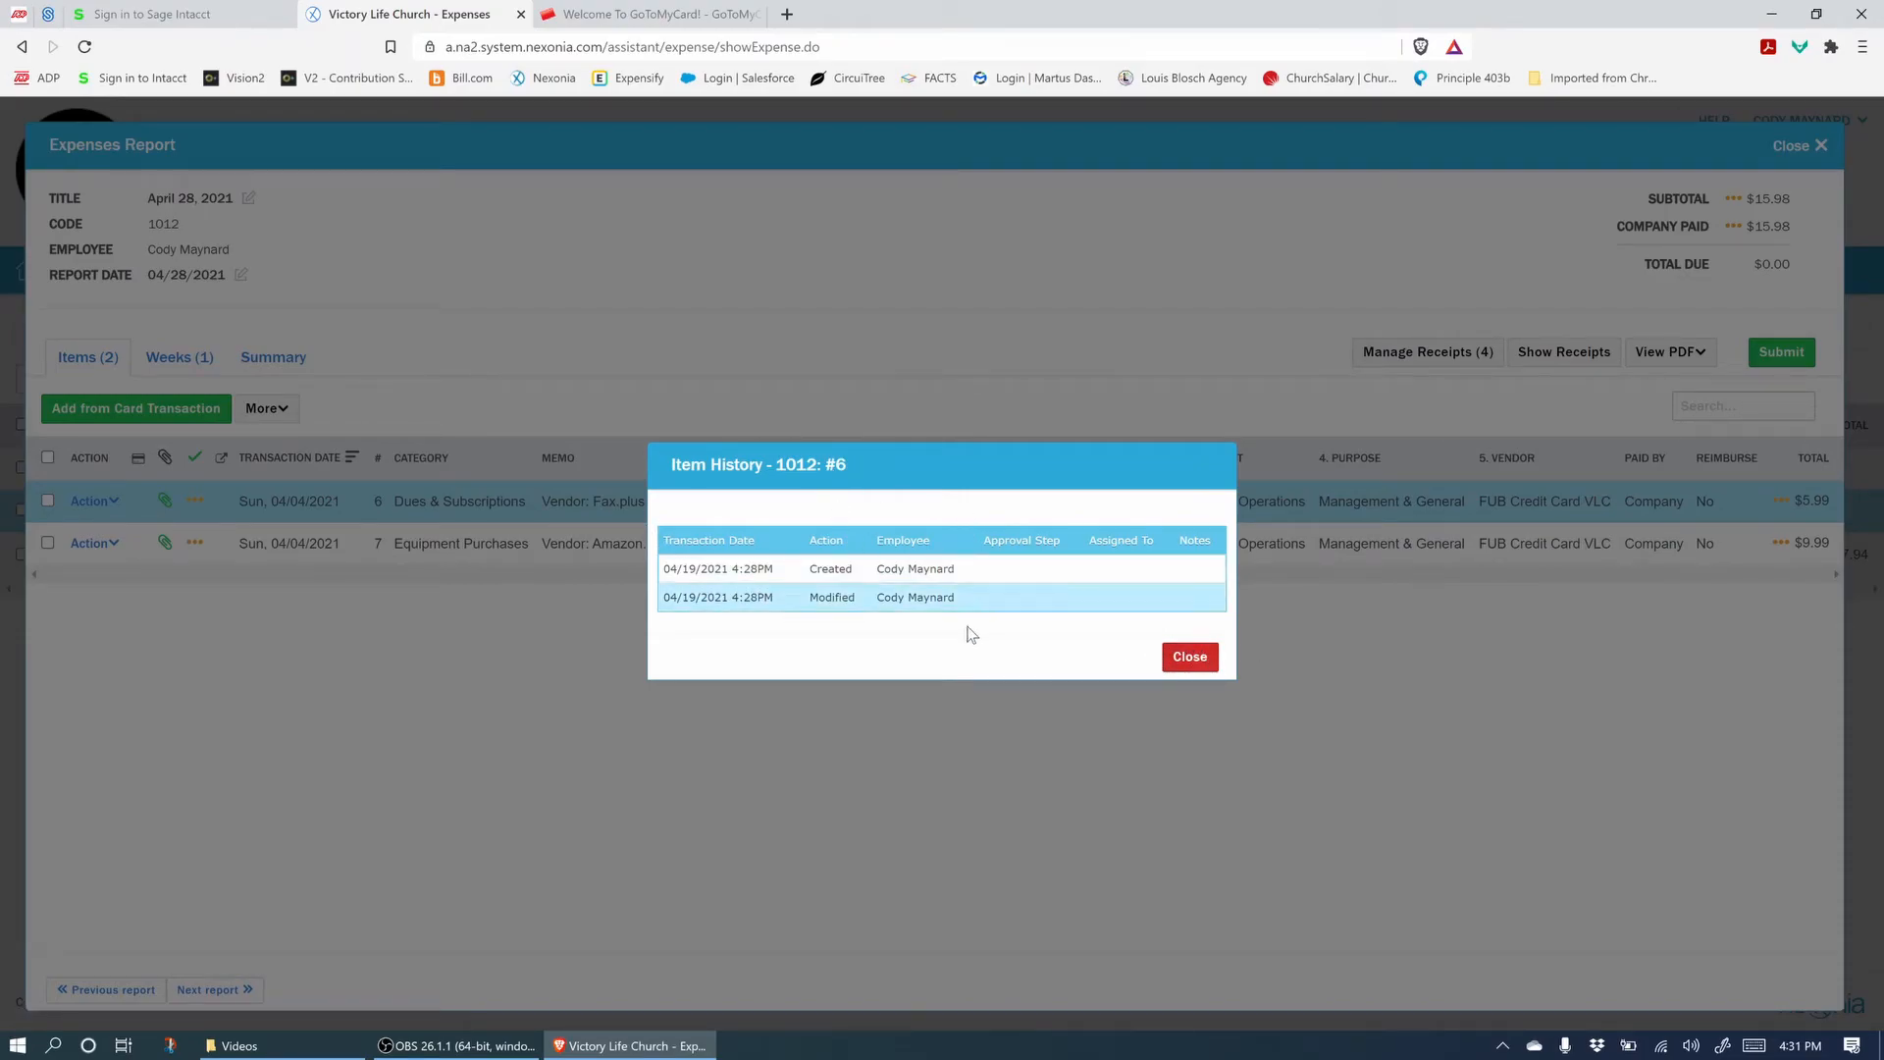
pyautogui.click(1187, 655)
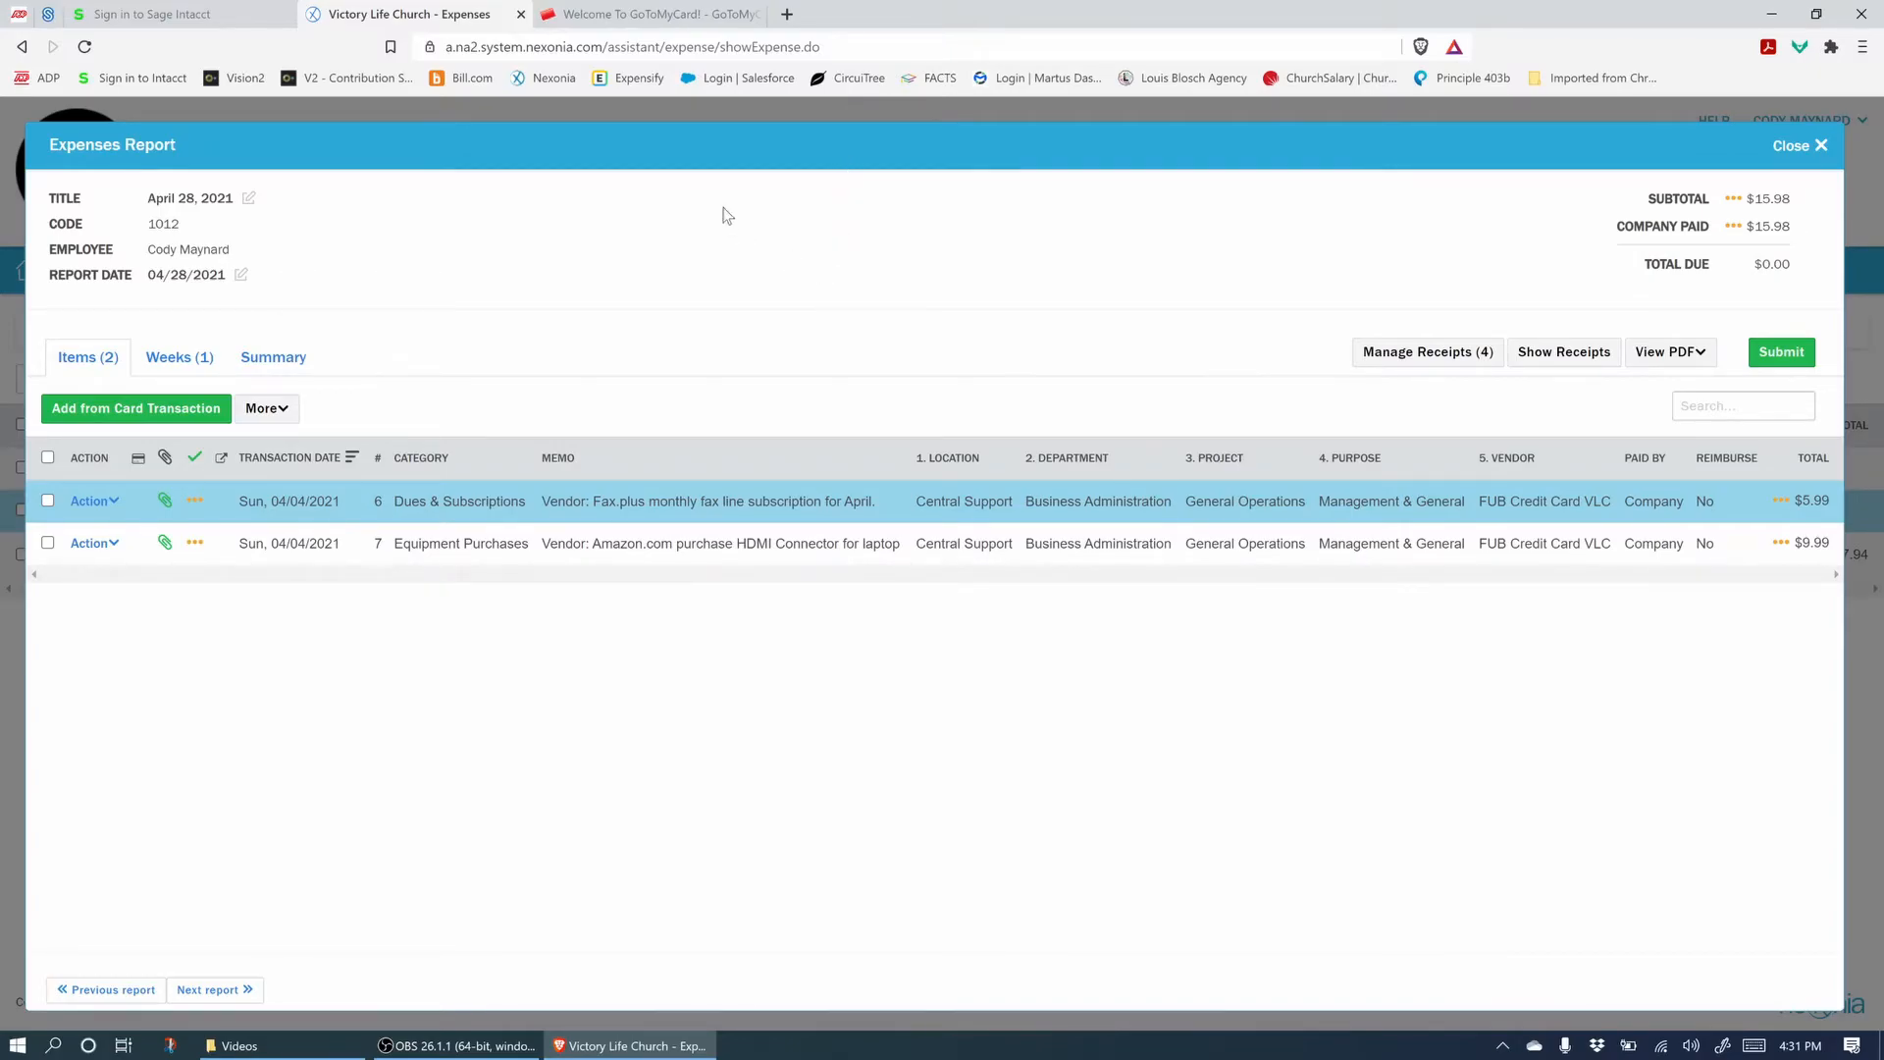
# Switch to the GoToMyCard site, sign in with the saved user name and password, and open the card's activity.
pyautogui.click(619, 16)
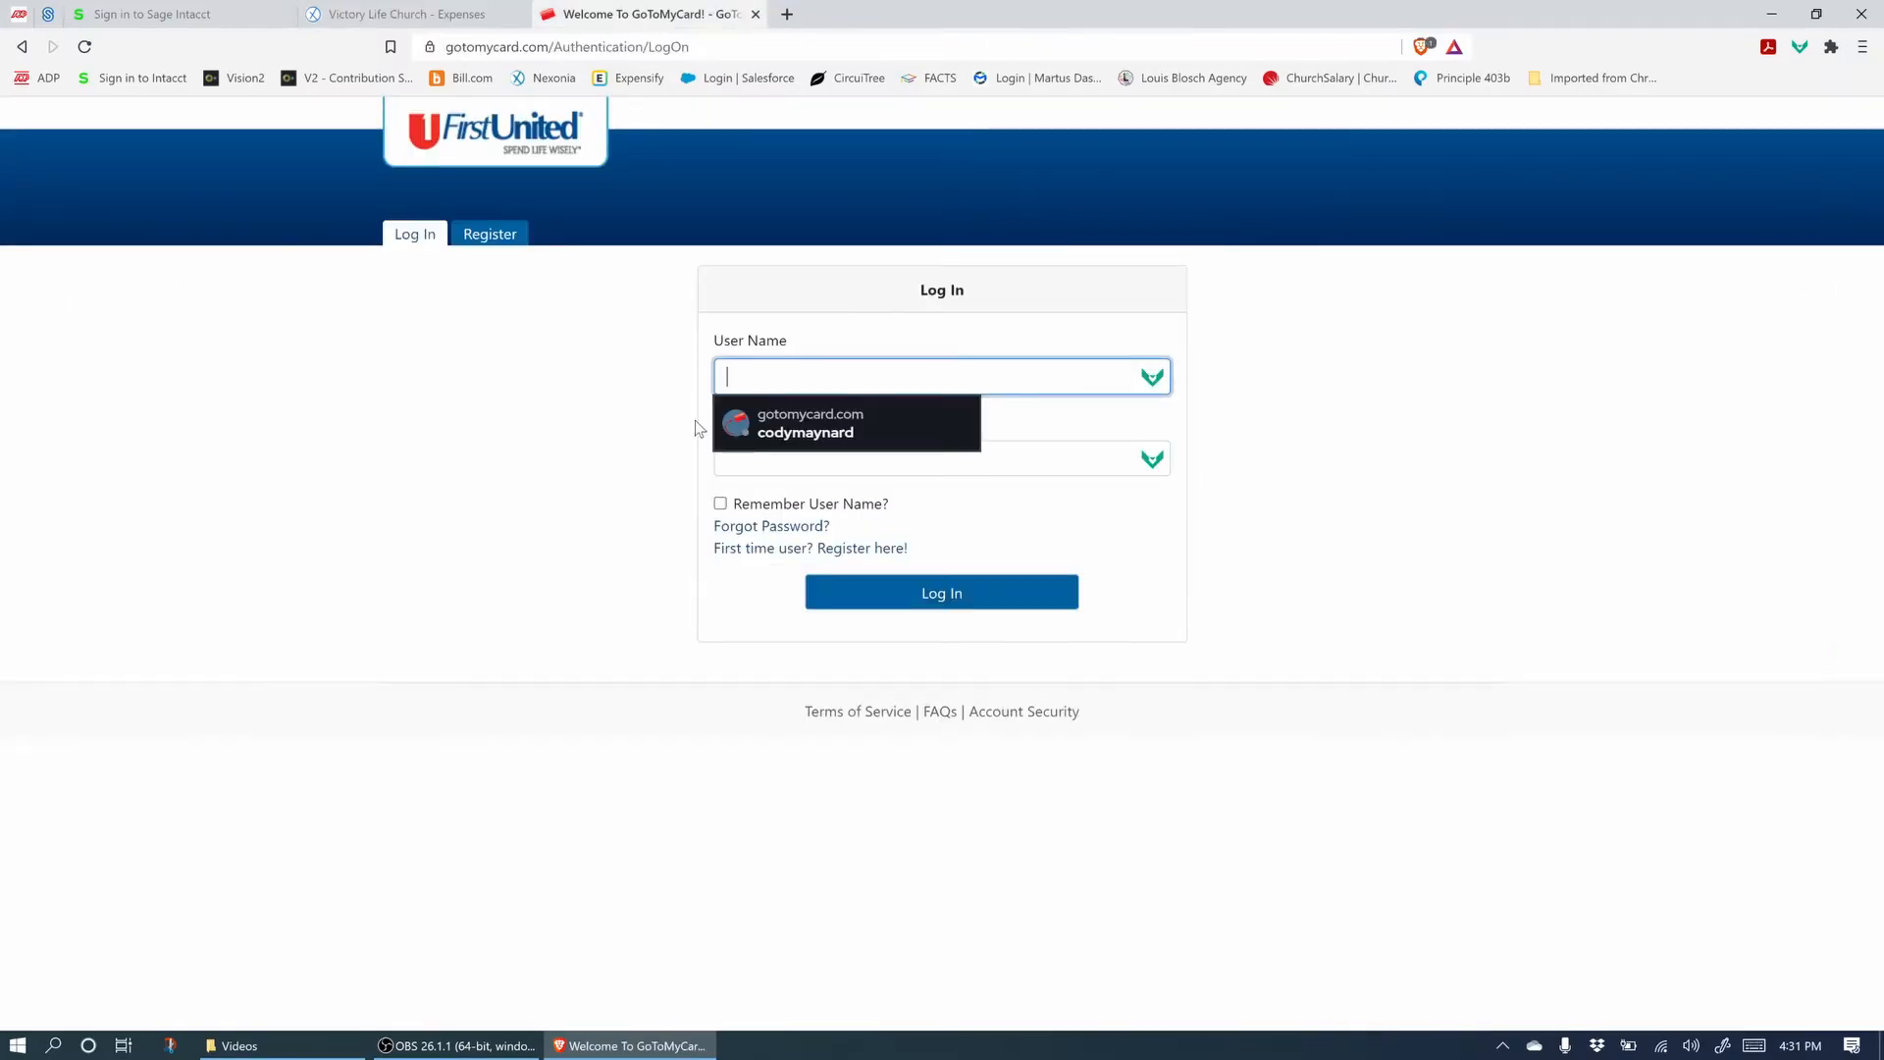
pyautogui.click(780, 428)
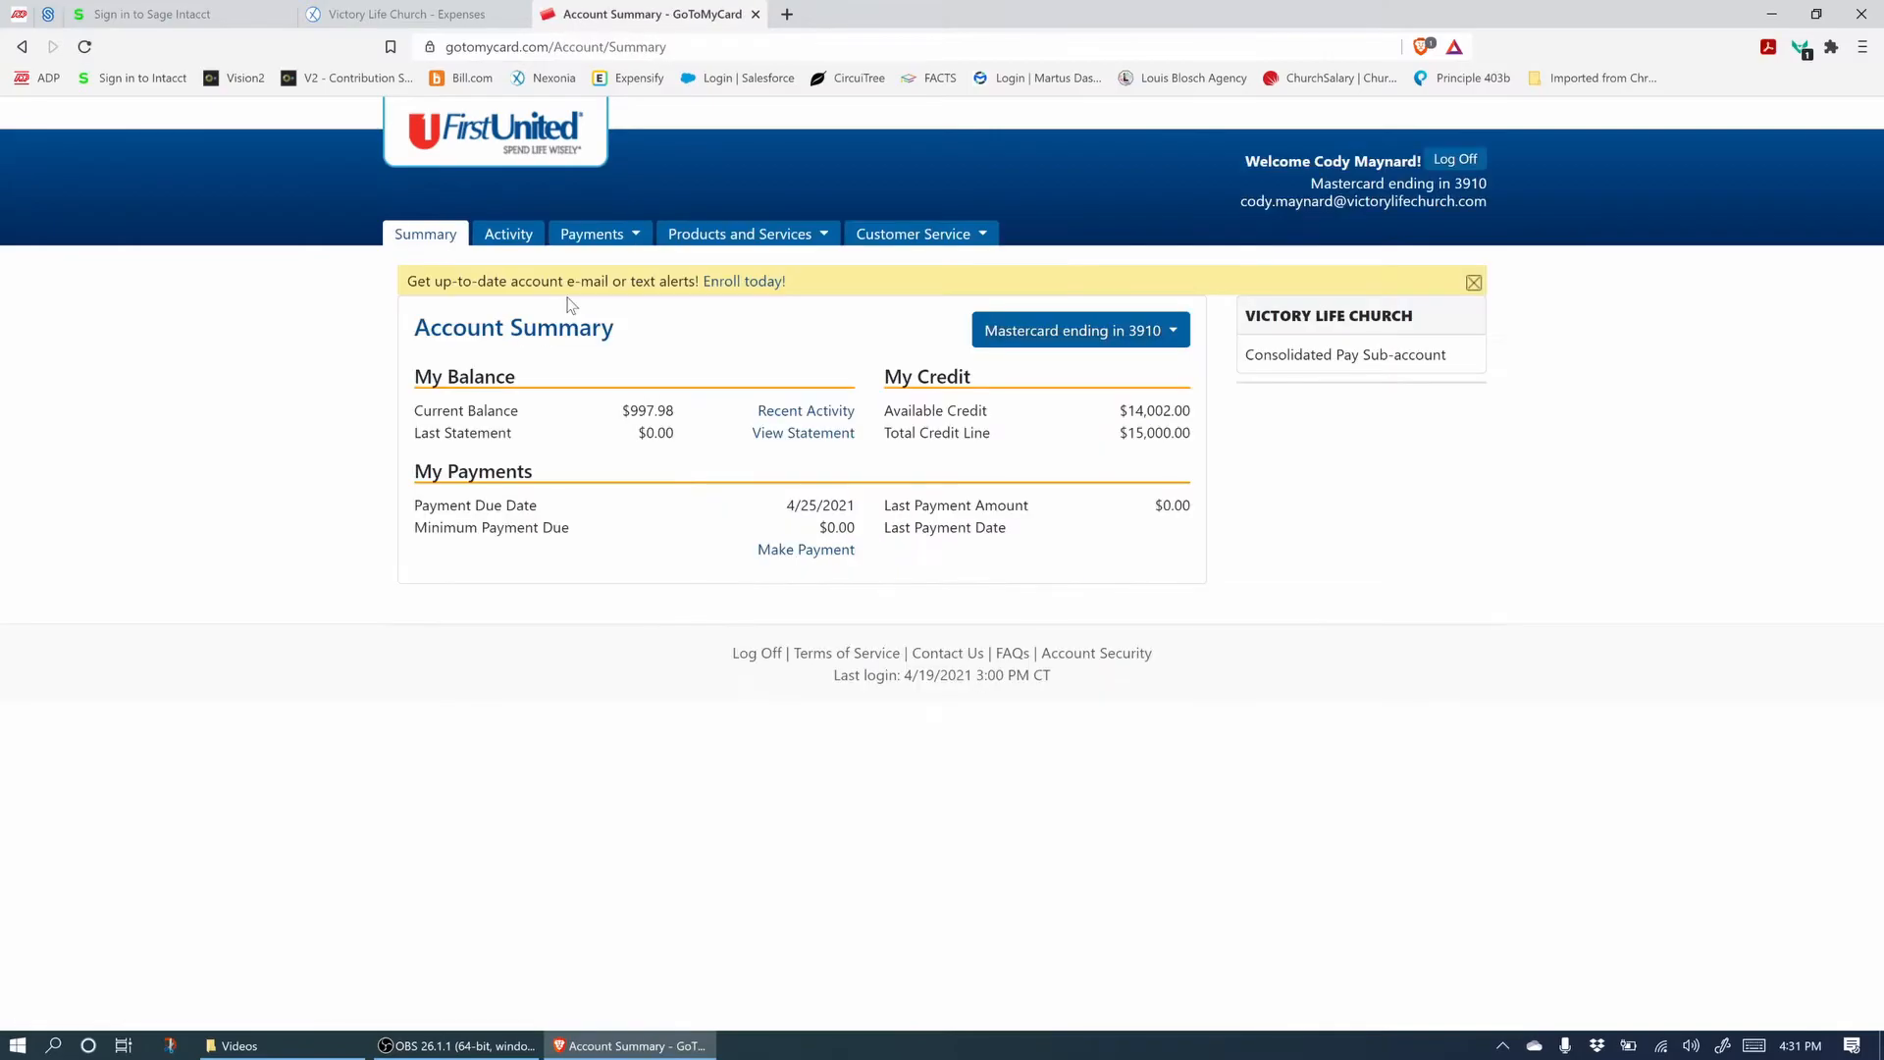
pyautogui.click(506, 236)
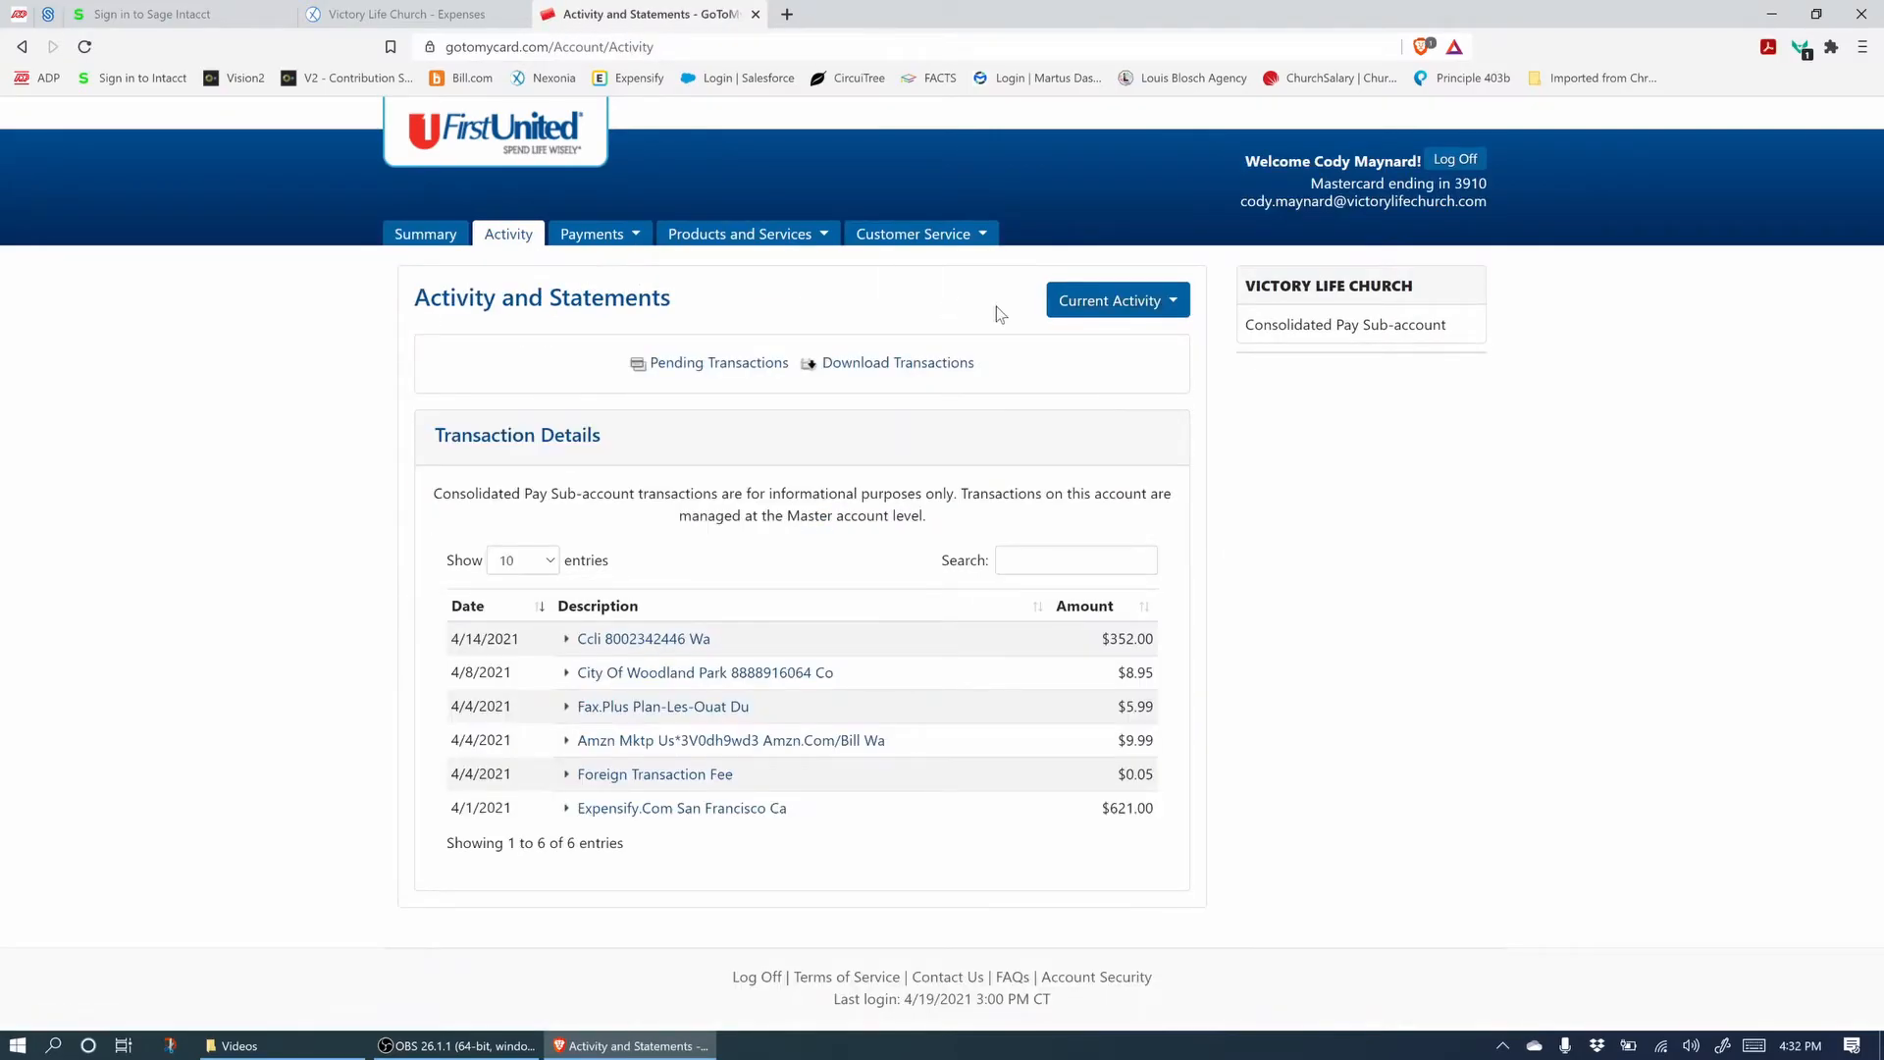
# Download the billing statement dated 3/28/2021 as a PDF.
pyautogui.click(1124, 308)
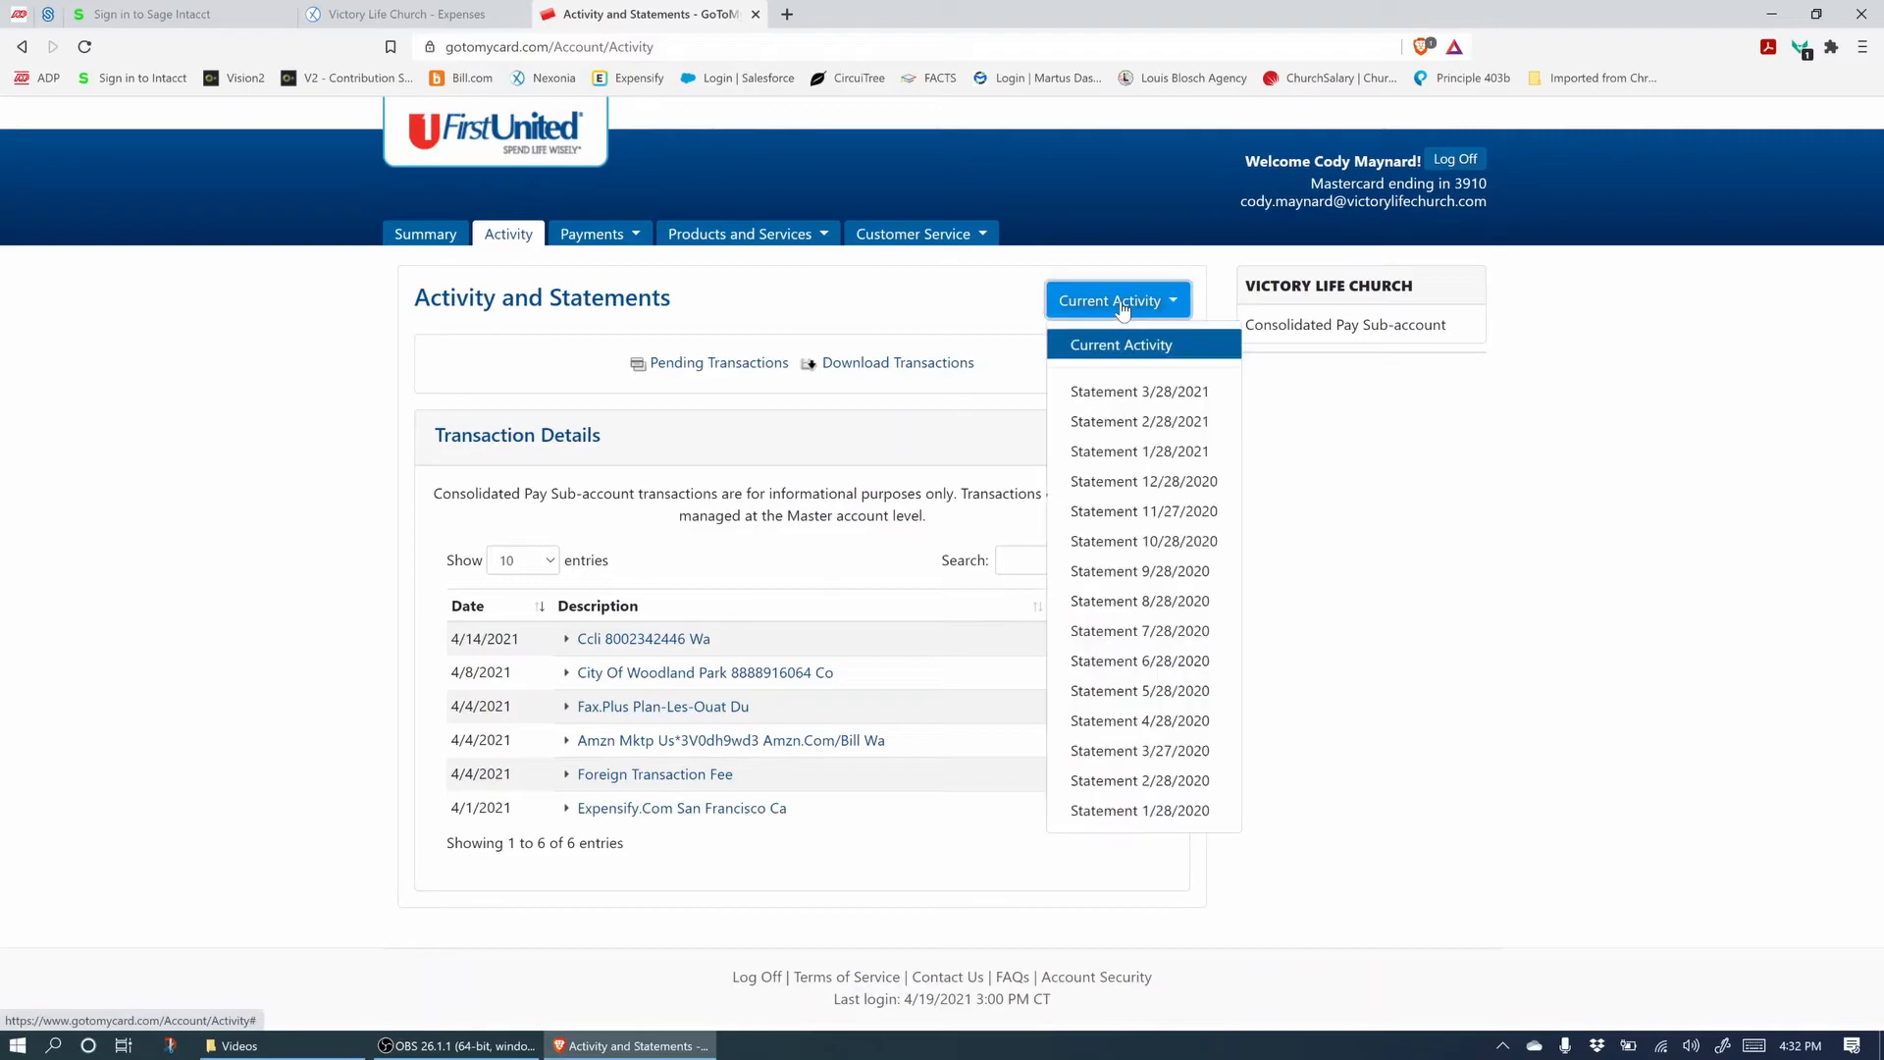
pyautogui.click(1123, 395)
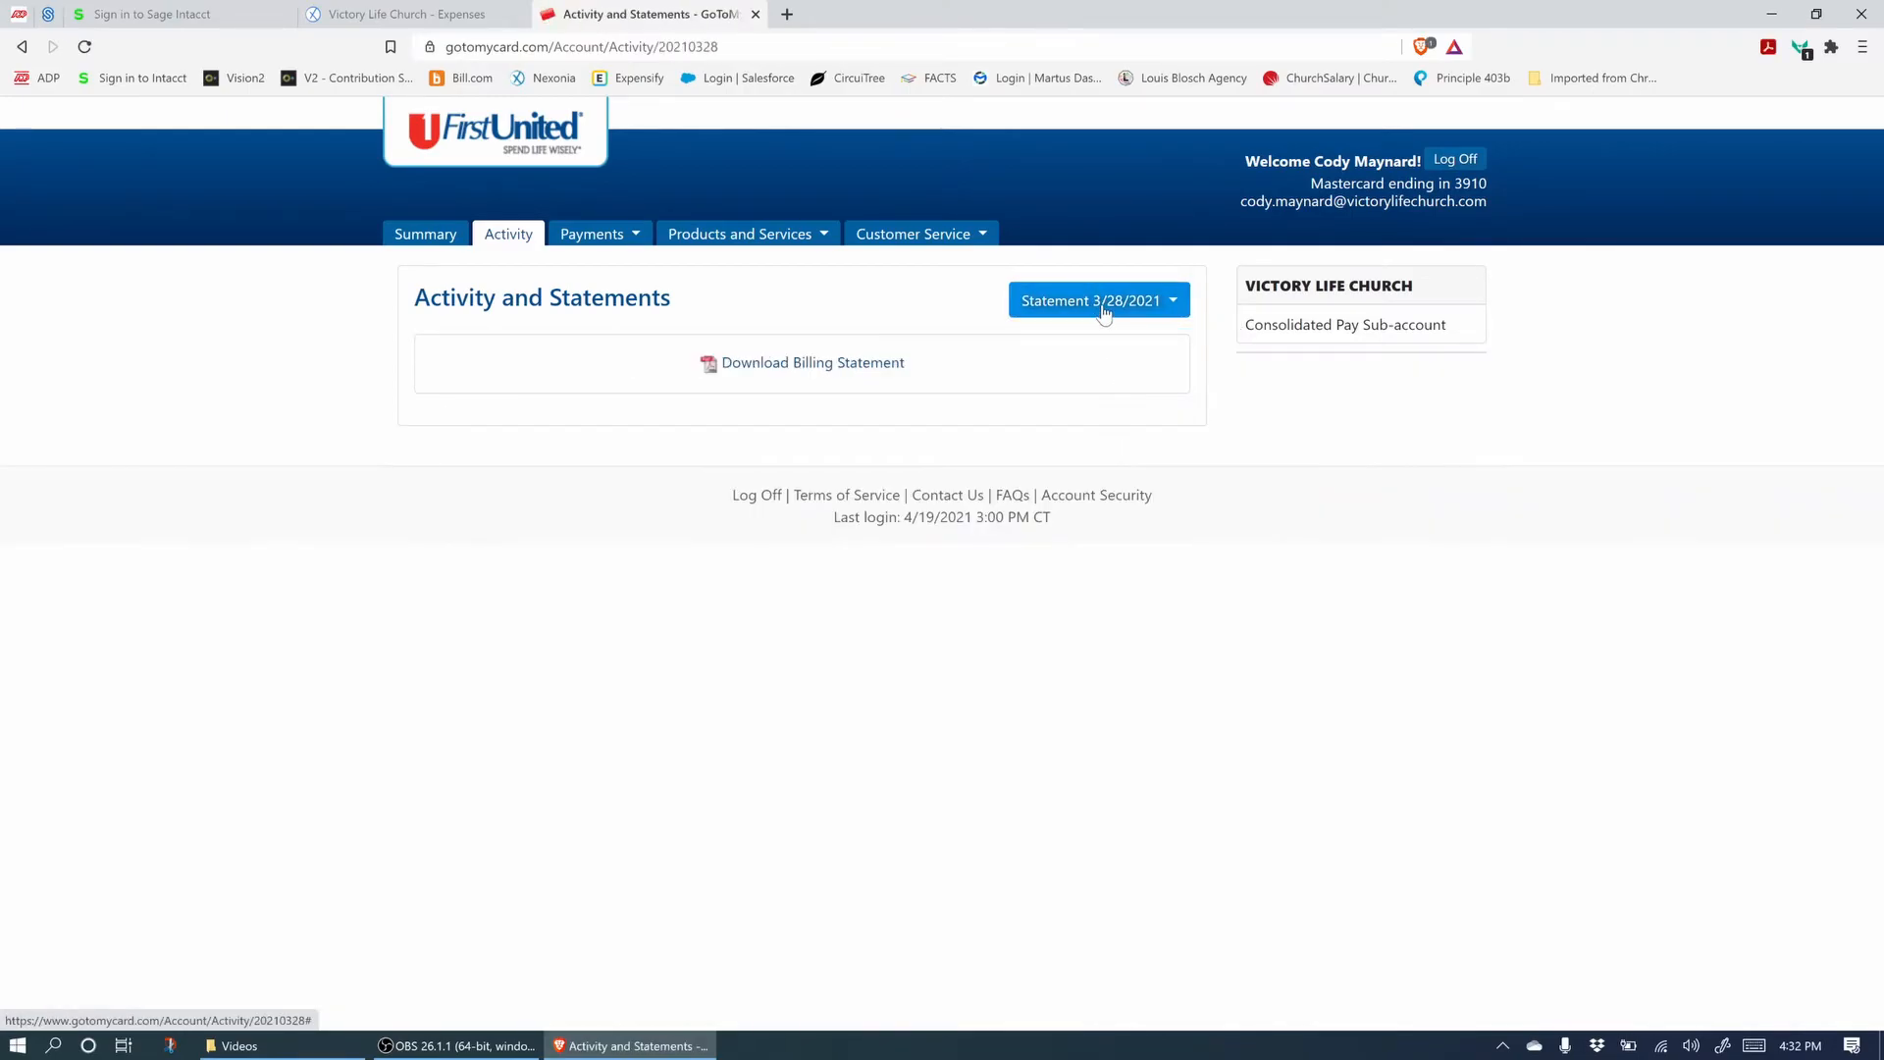
pyautogui.click(781, 373)
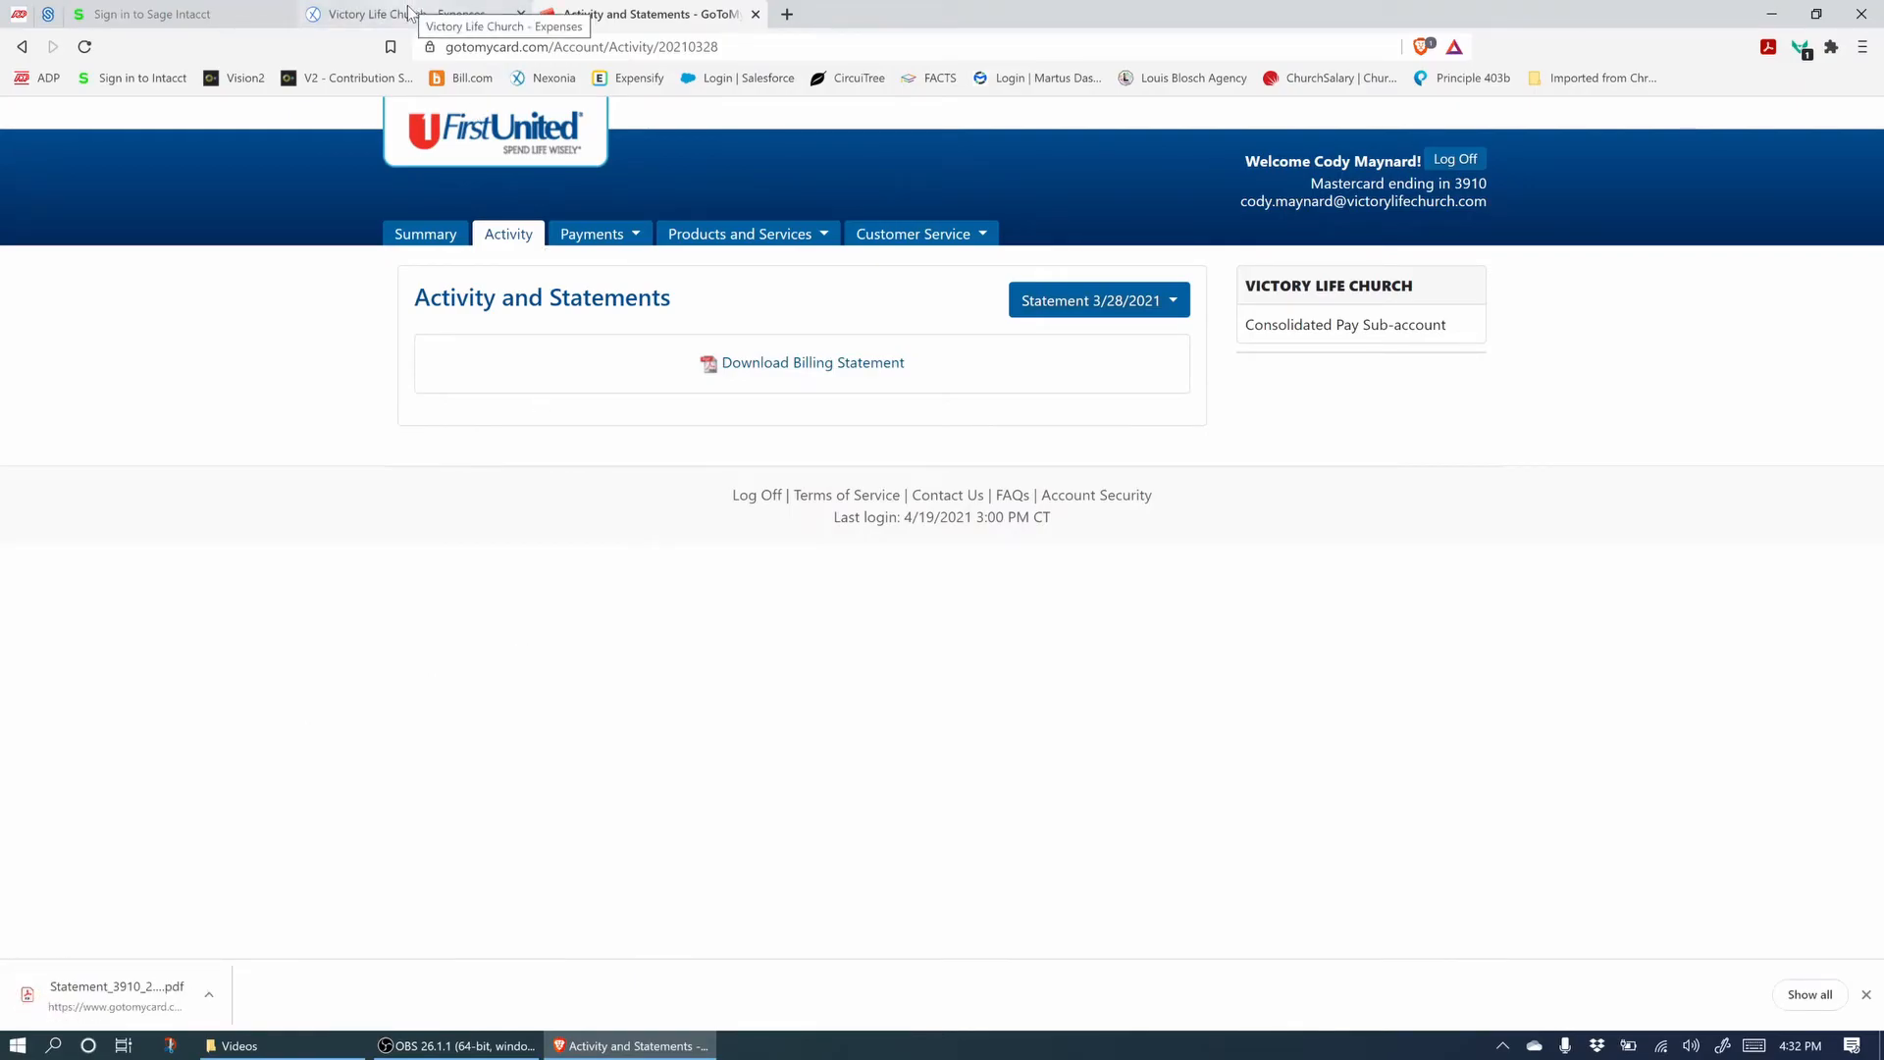
# Switch back to Nexonia and upload Statement_3910_20210328 (3).pdf to the April 28, 2021 report's receipts.
pyautogui.click(410, 12)
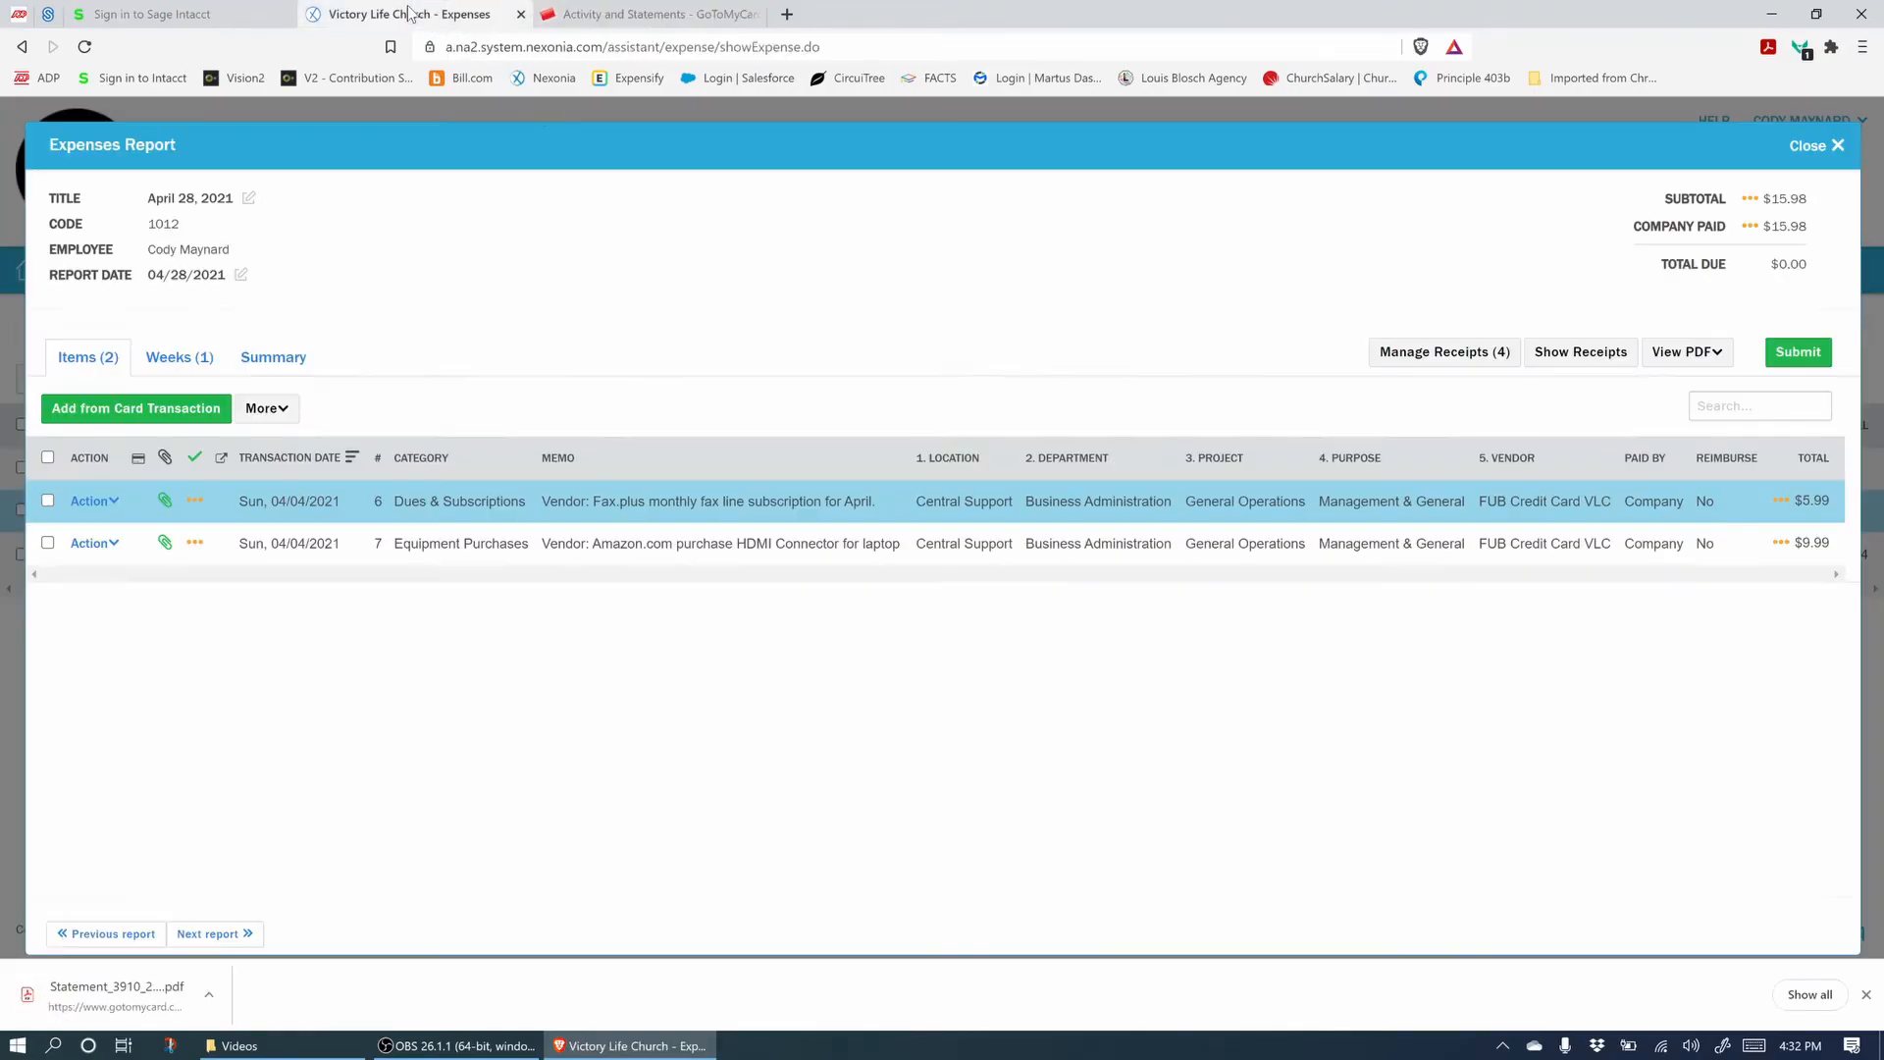
pyautogui.click(1438, 356)
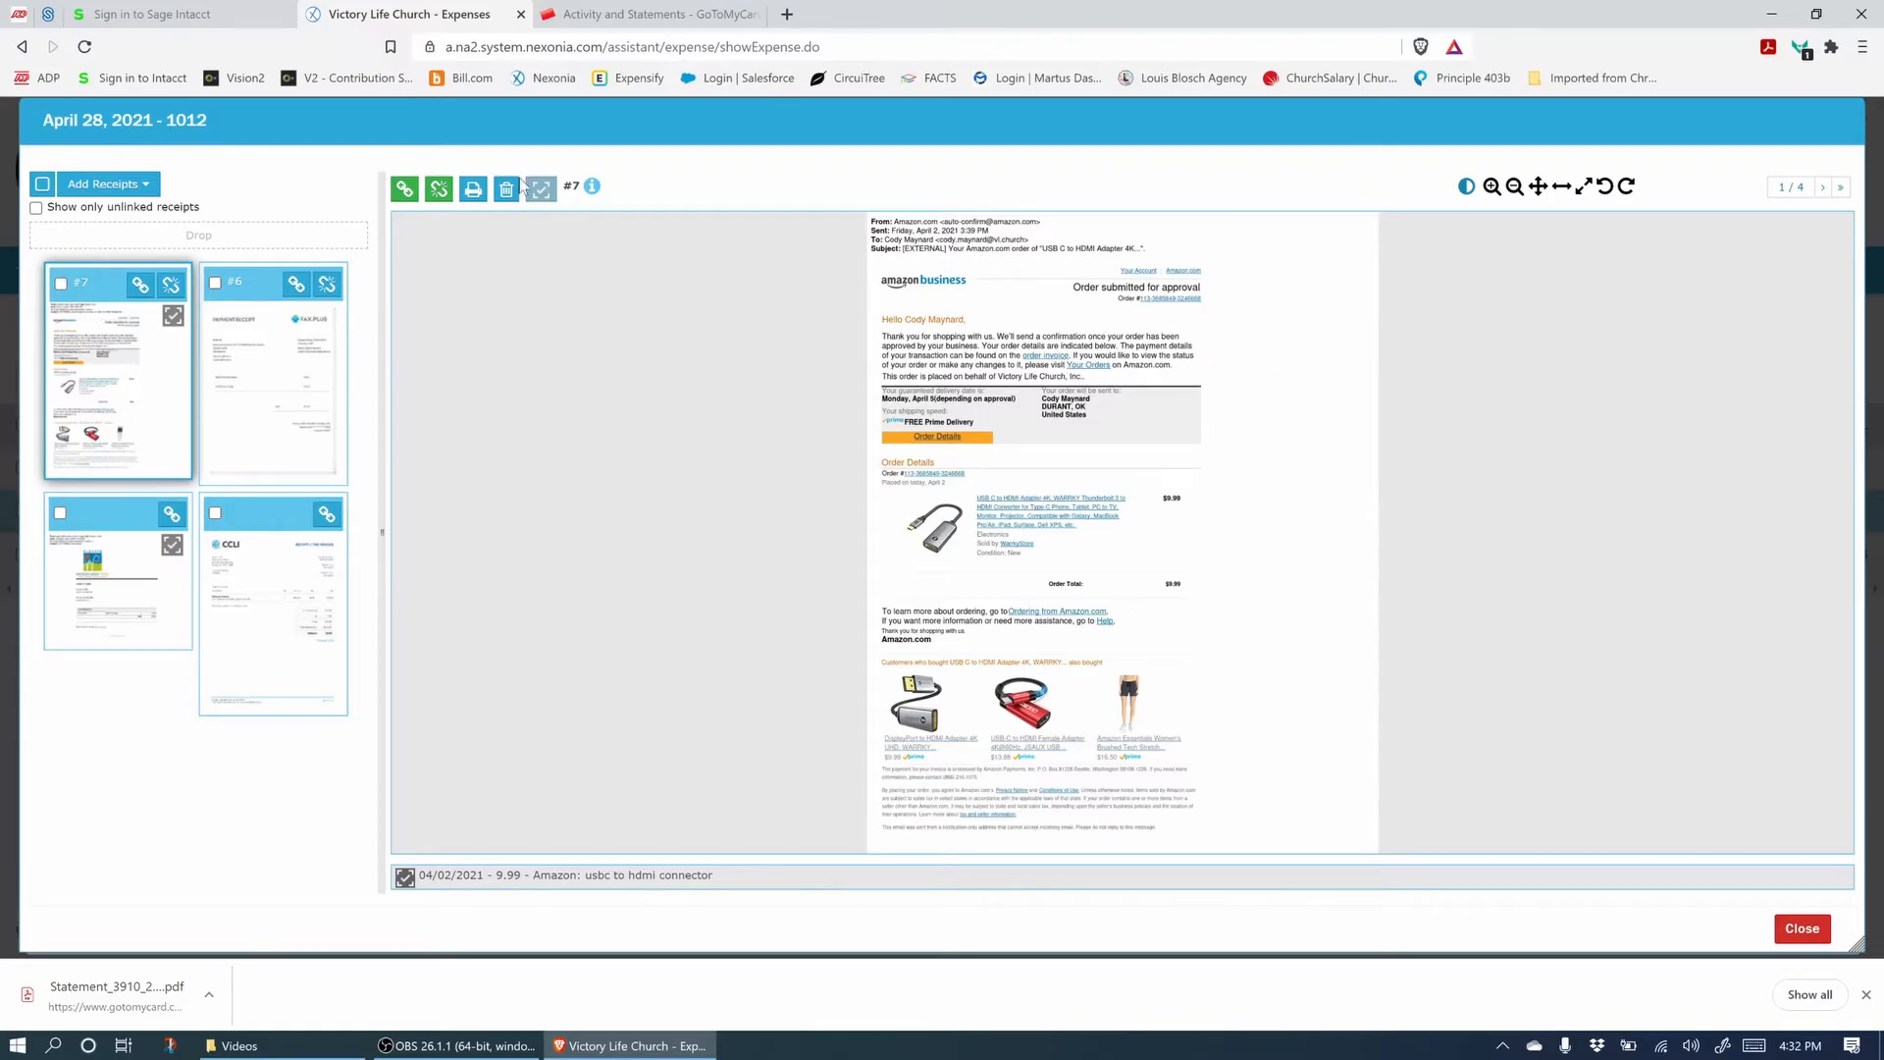
pyautogui.click(122, 187)
pyautogui.click(108, 210)
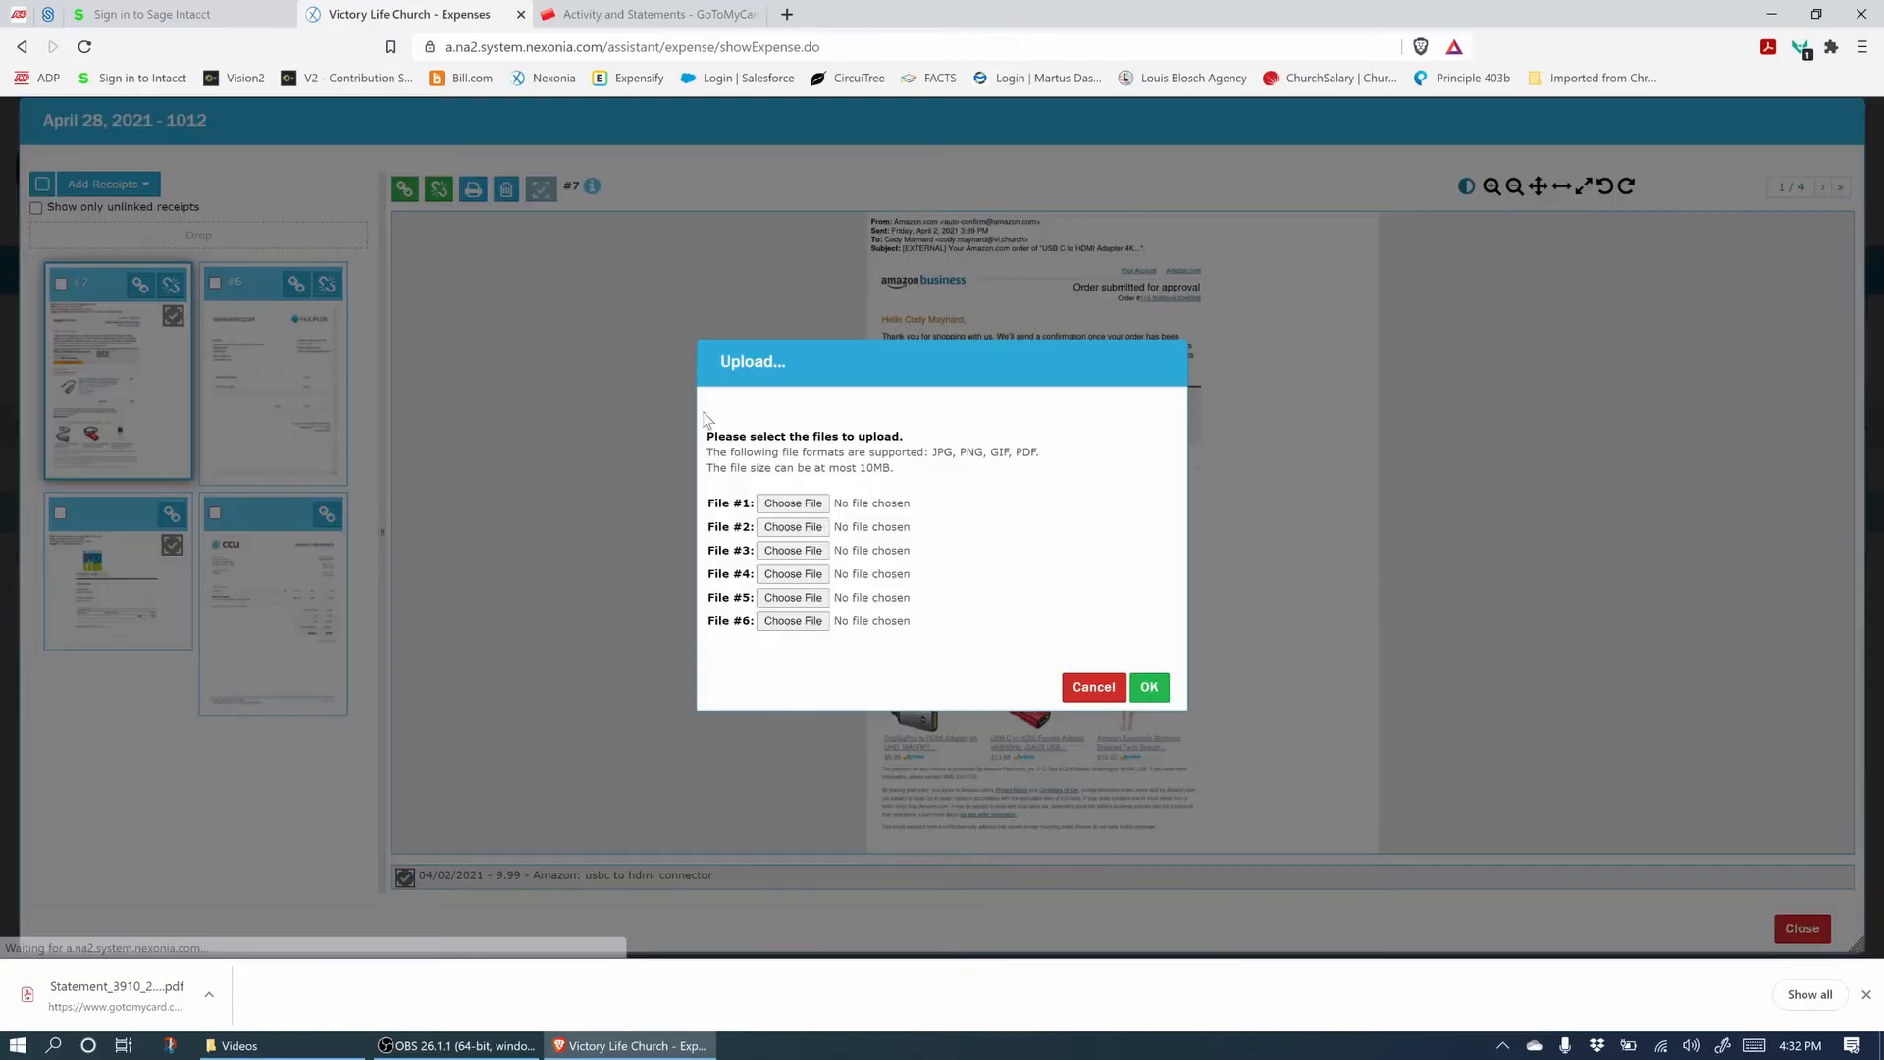
pyautogui.click(793, 503)
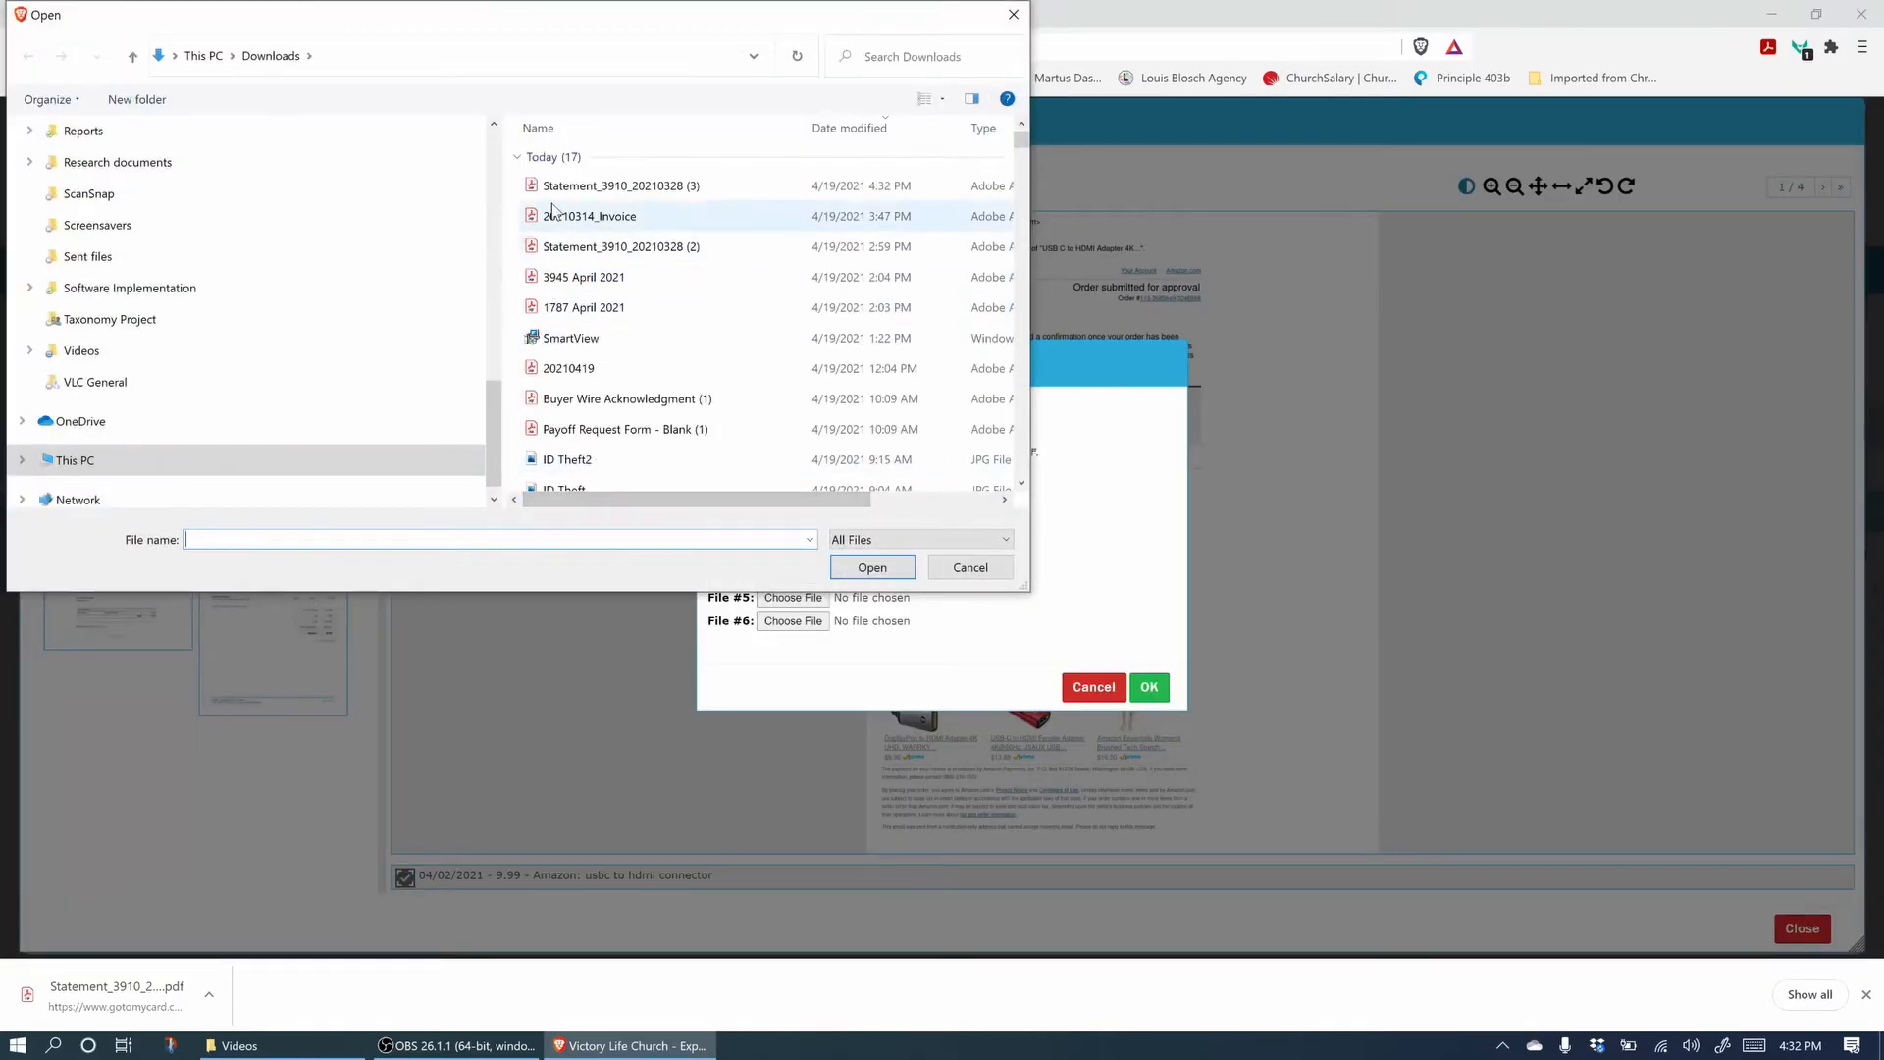
pyautogui.click(597, 187)
pyautogui.click(872, 567)
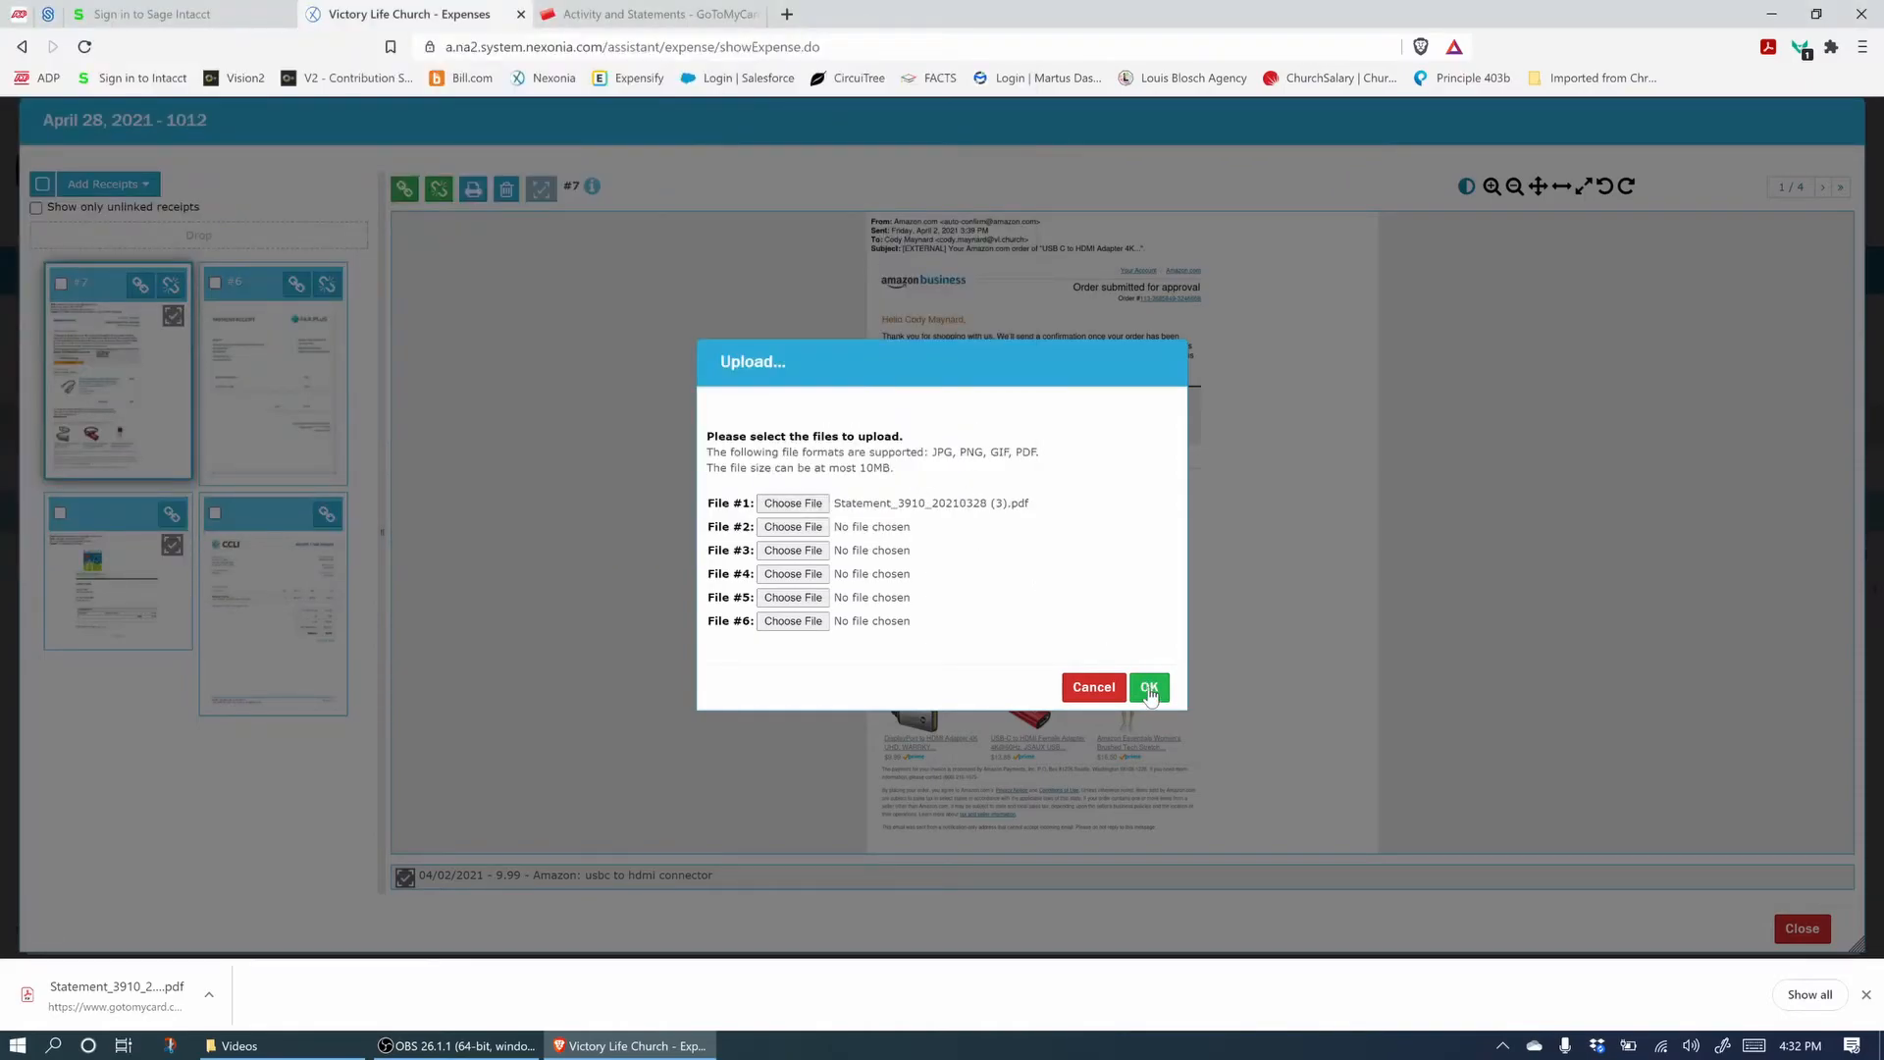
pyautogui.click(1146, 692)
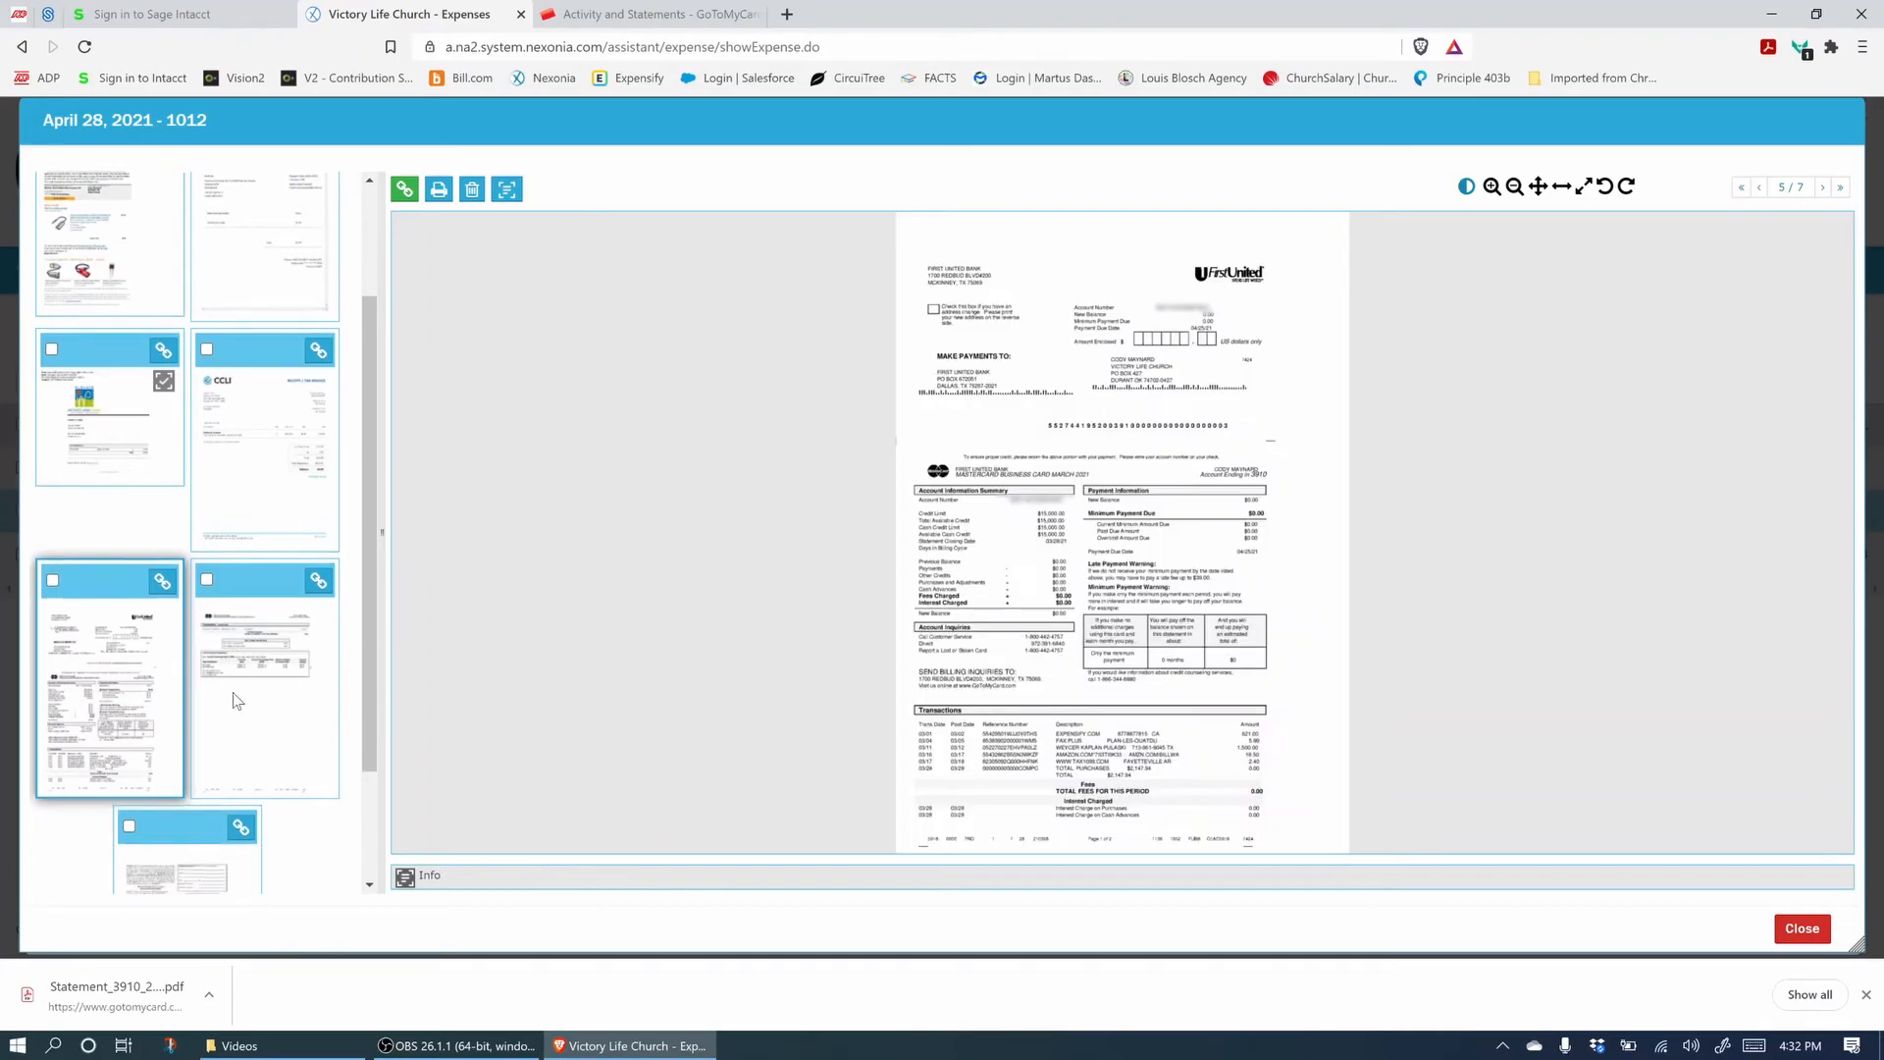
# Look through the uploaded statement pages and delete the last page with the fine-print terms from the receipts.
pyautogui.scroll(-2, 226, 687)
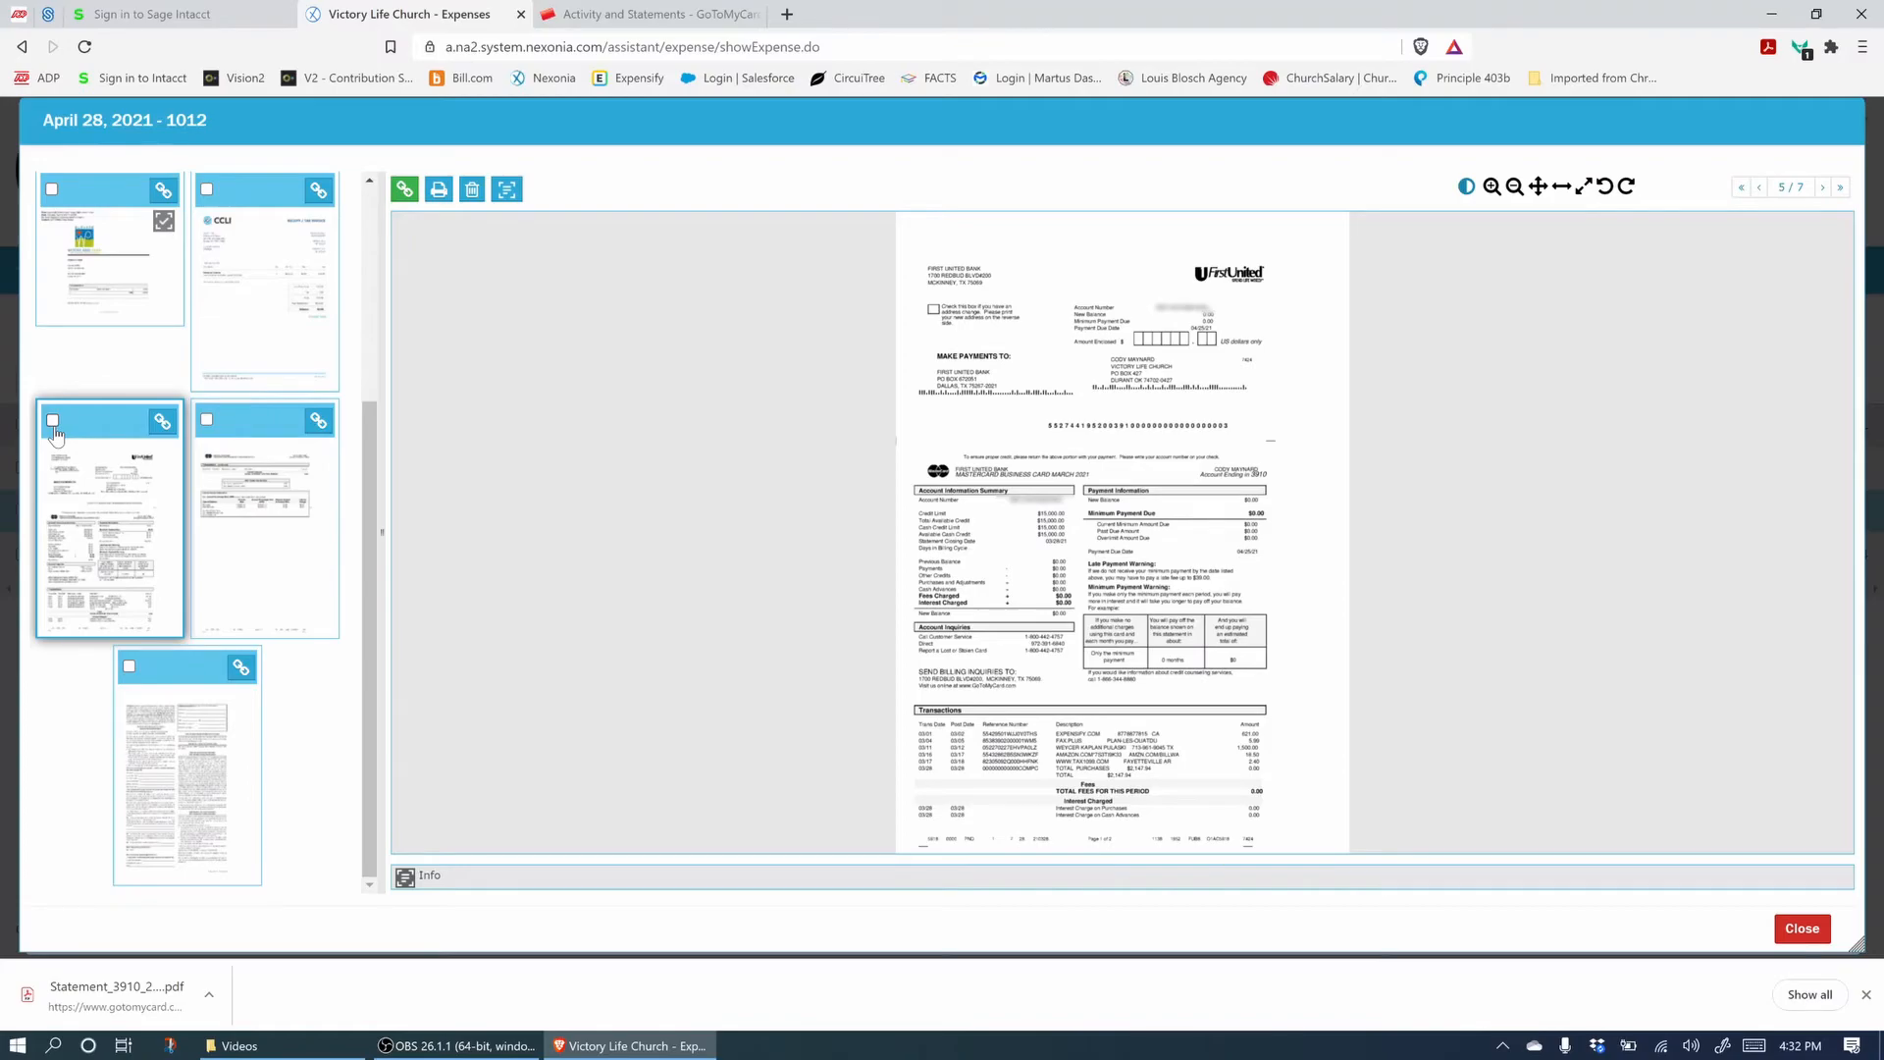
pyautogui.scroll(1, 108, 539)
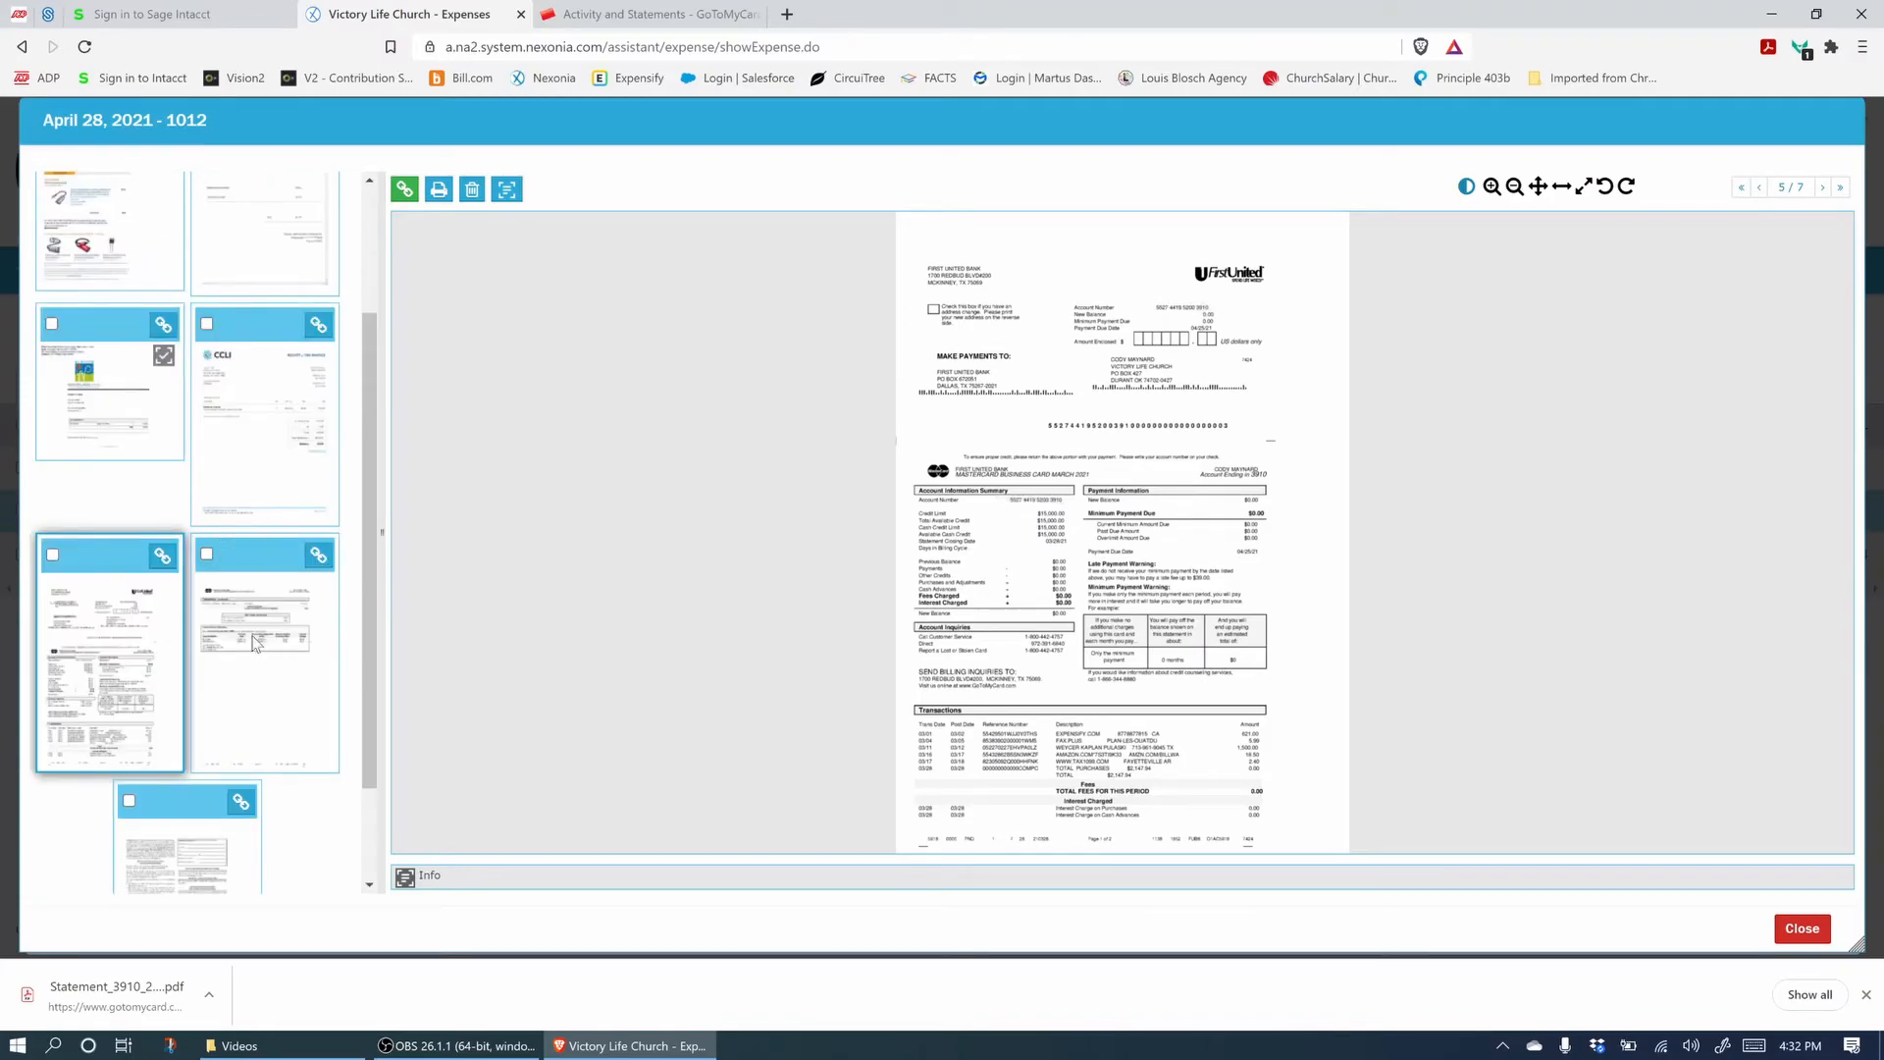
pyautogui.click(222, 761)
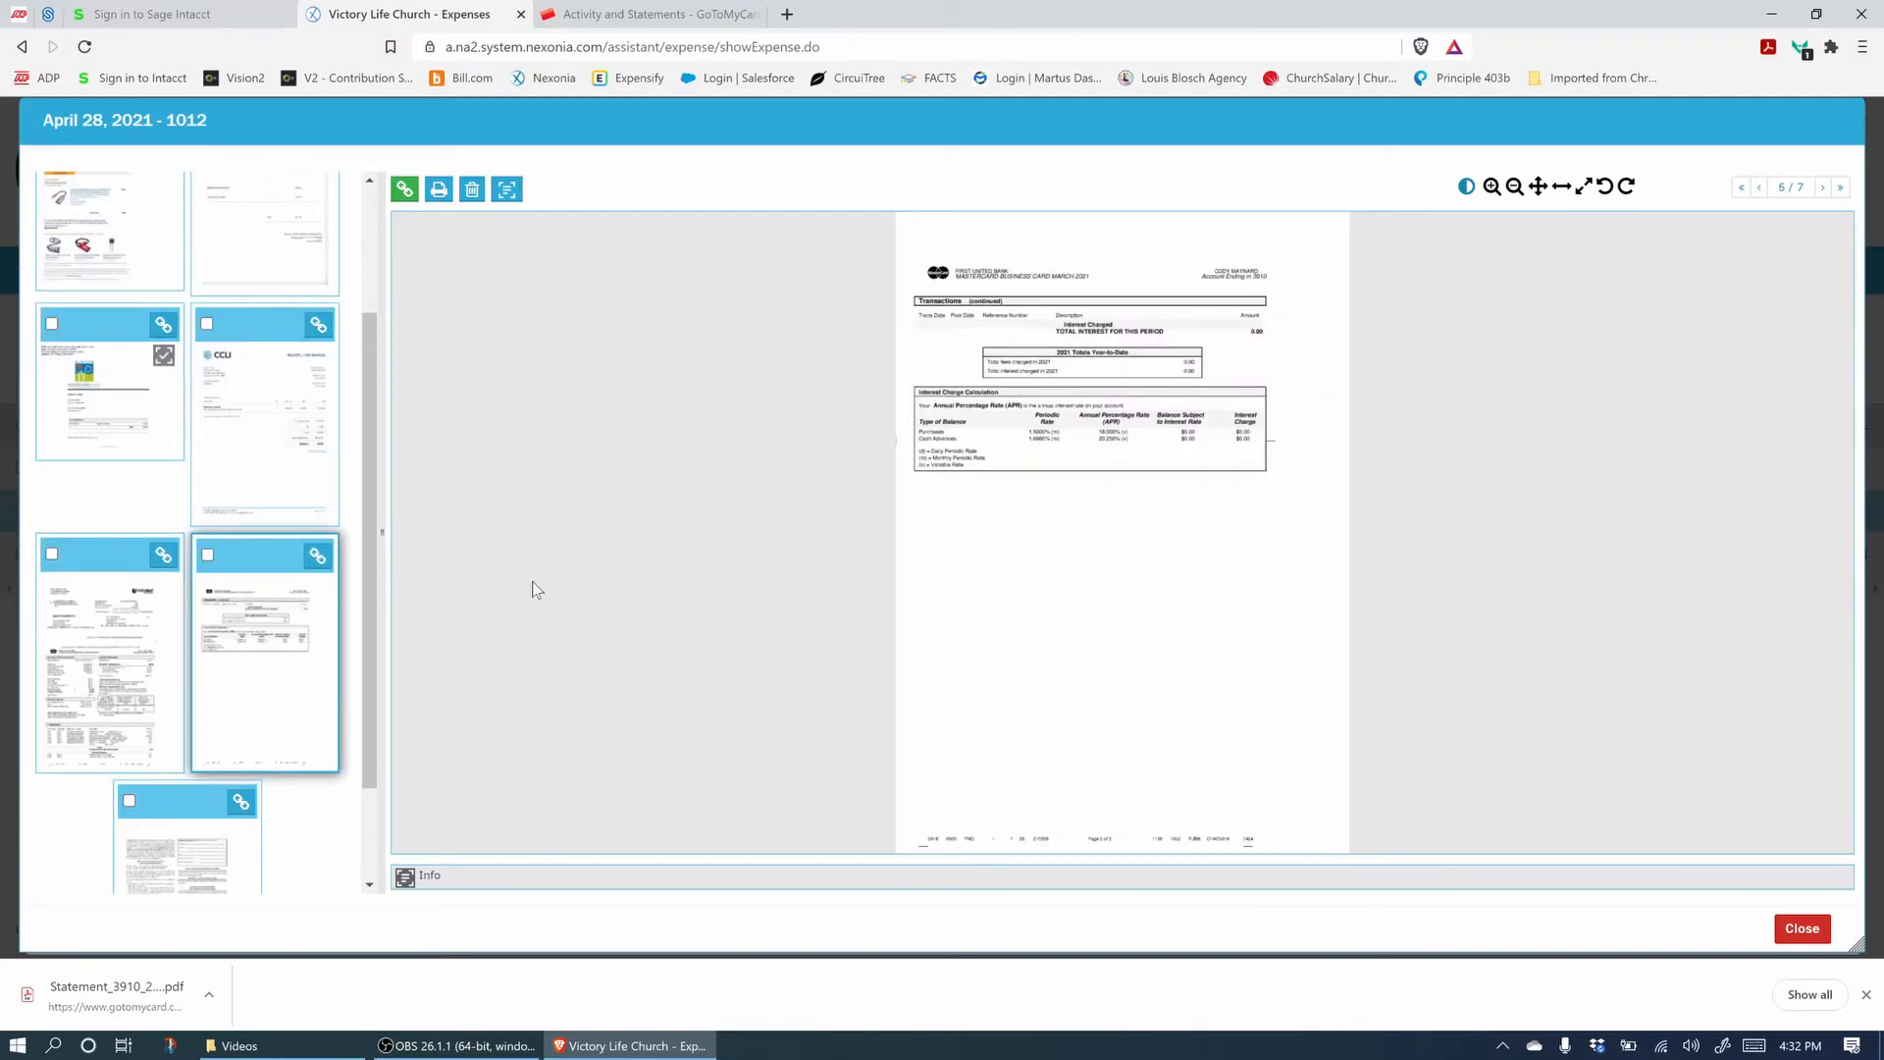
pyautogui.scroll(-1, 178, 610)
pyautogui.click(186, 765)
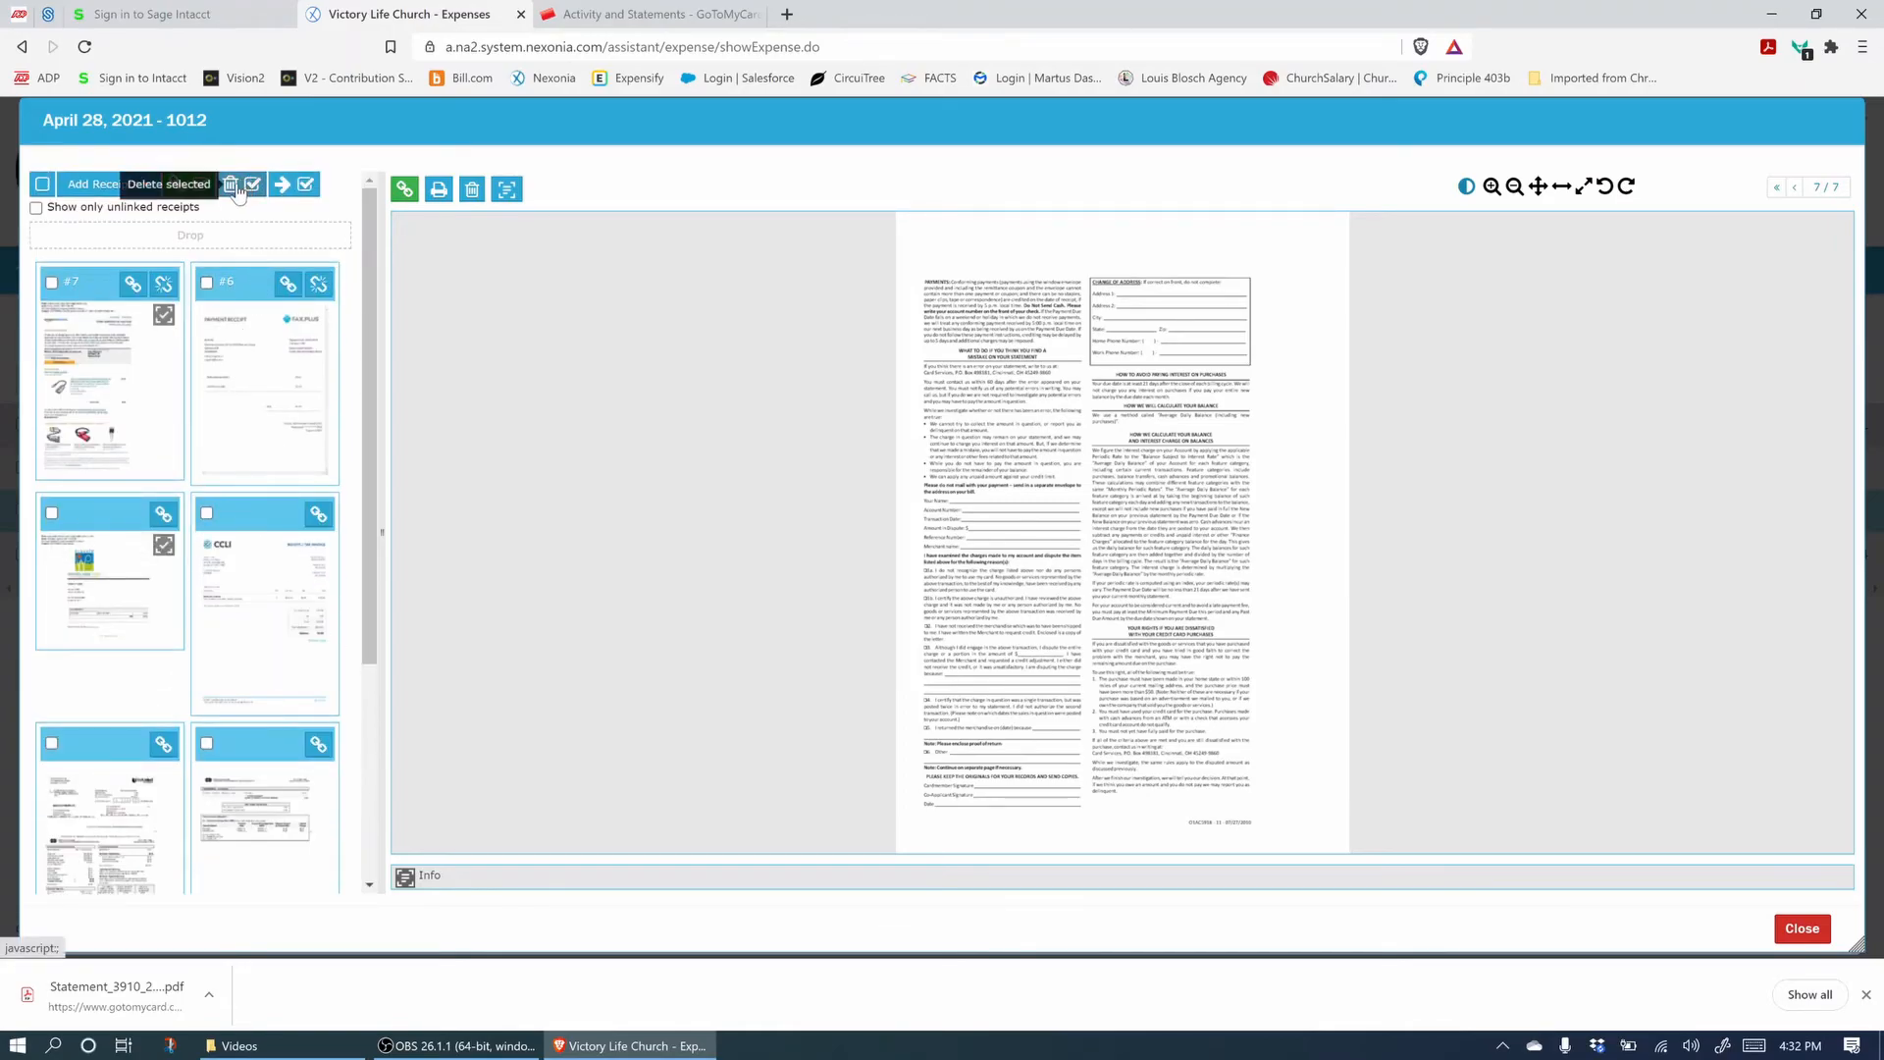
pyautogui.click(233, 188)
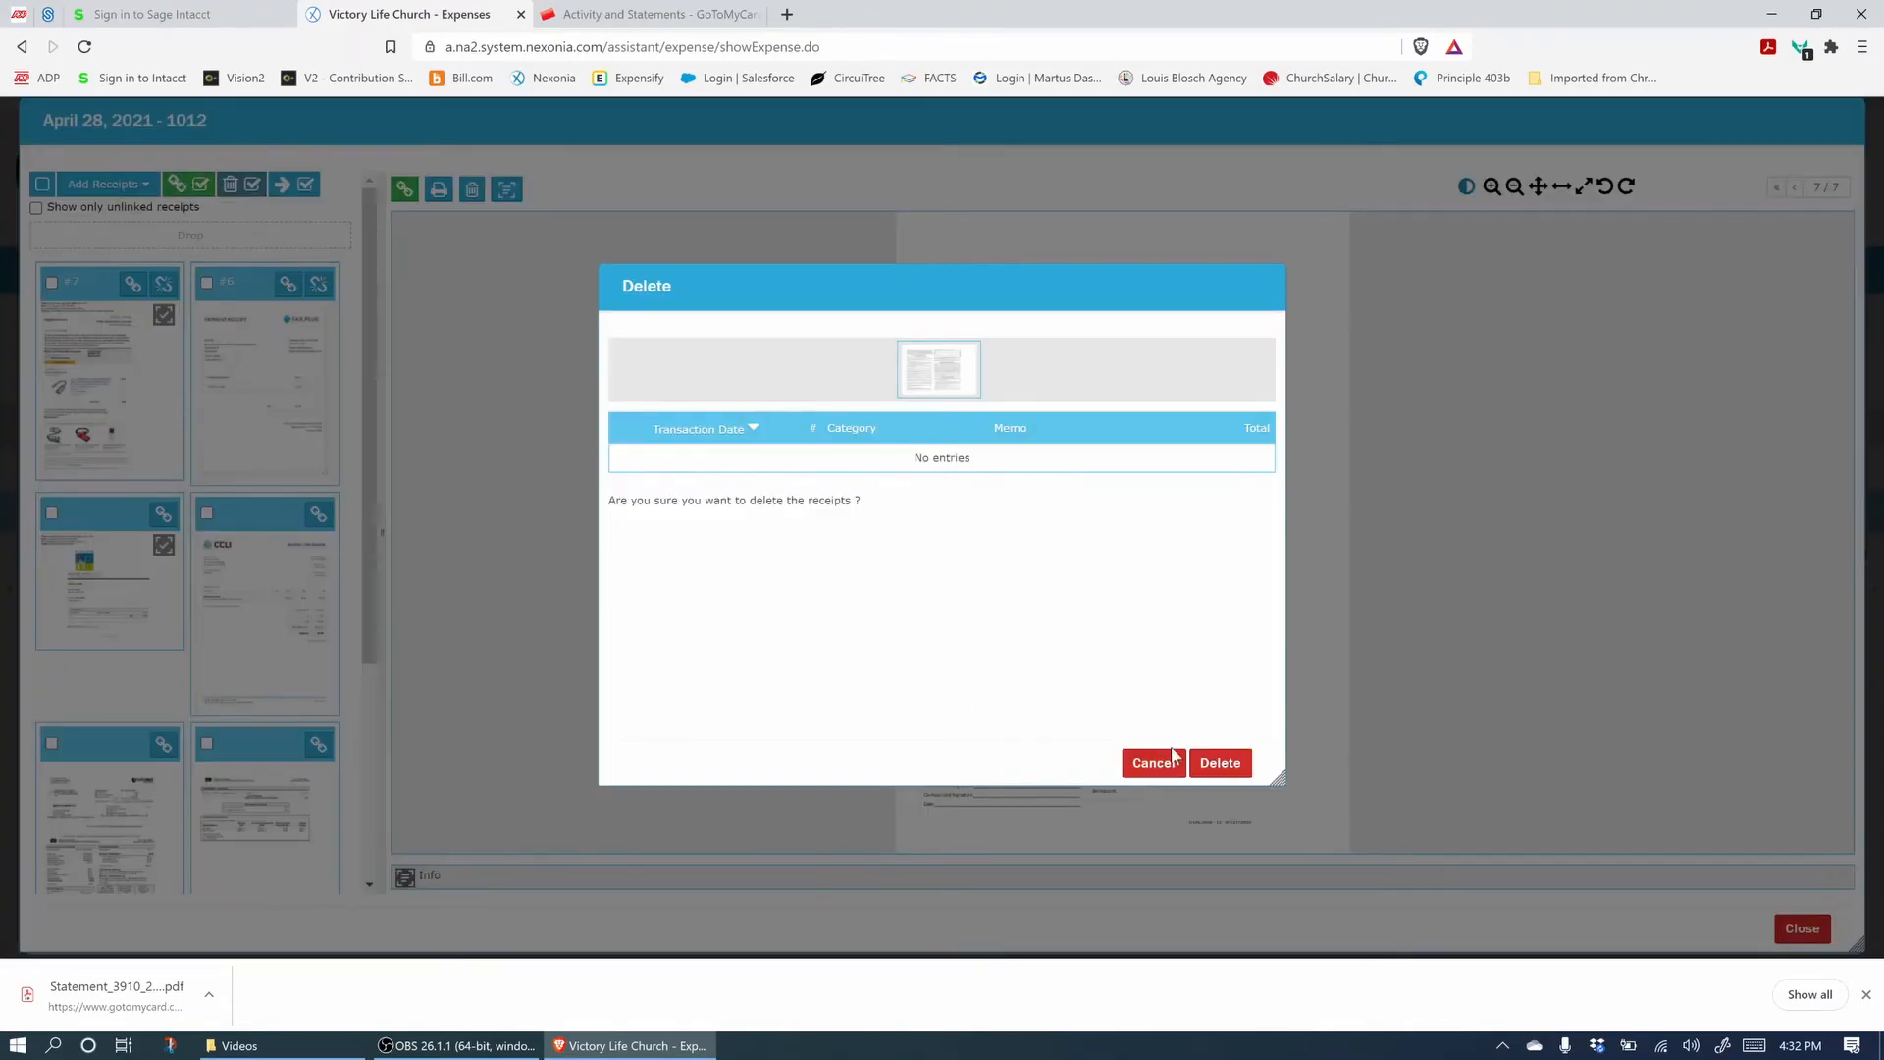
pyautogui.click(1205, 767)
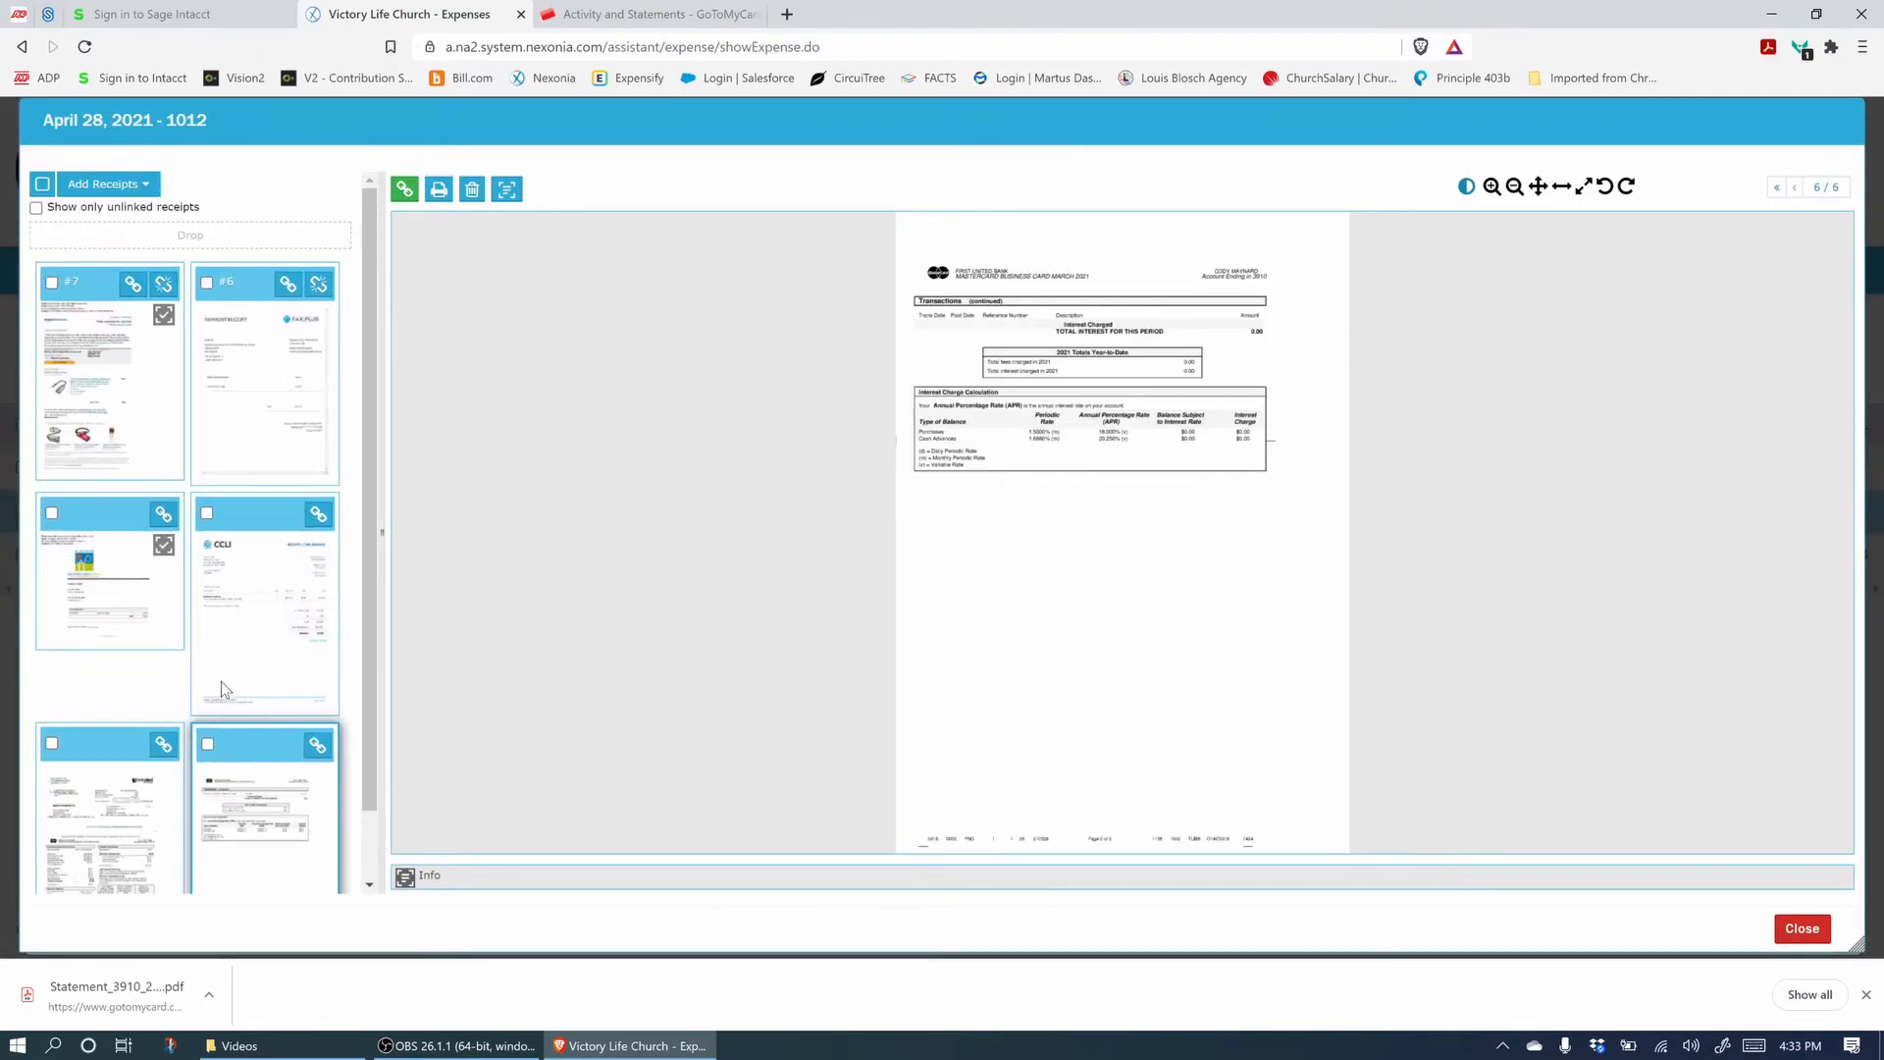
# Review the first page of the uploaded statement and return to the expense report.
pyautogui.scroll(-2, 218, 702)
pyautogui.click(308, 727)
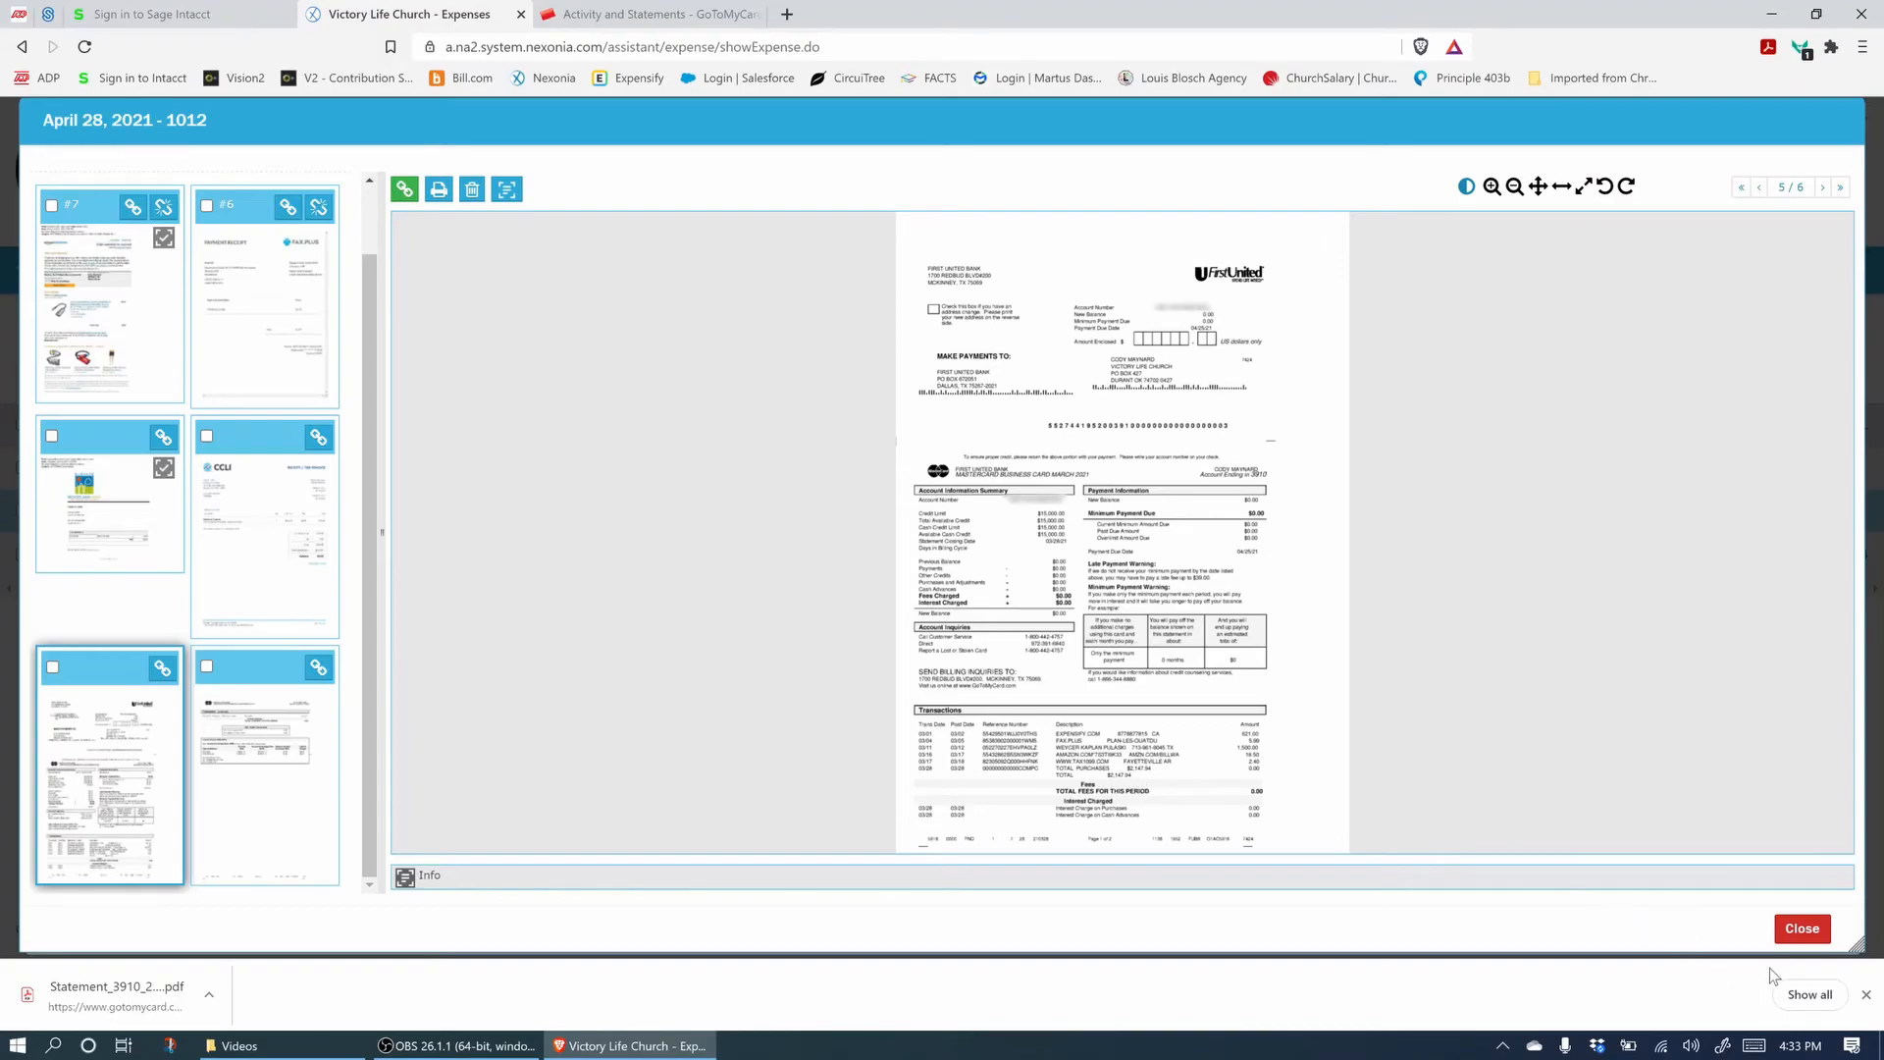
pyautogui.click(1794, 934)
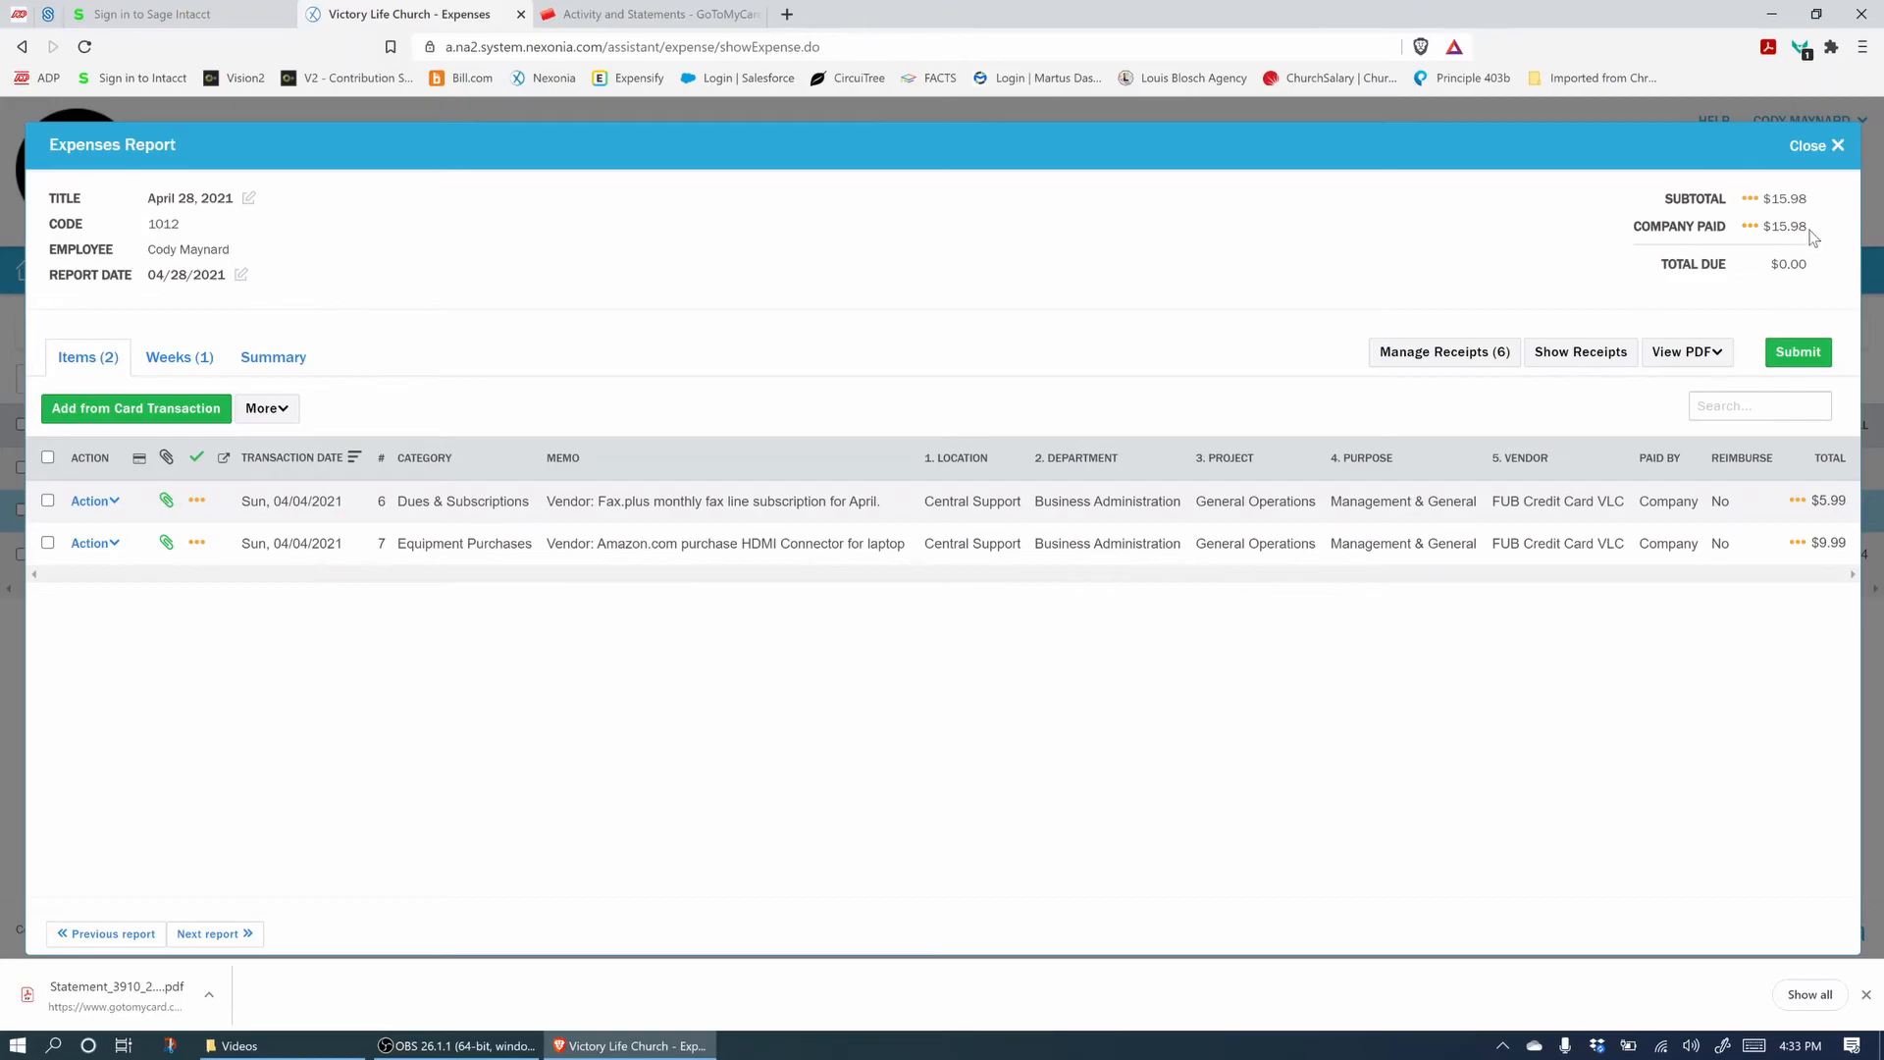
# Submit all unsubmitted and rejected items in the April 28, 2021 report and close the report.
pyautogui.click(1788, 362)
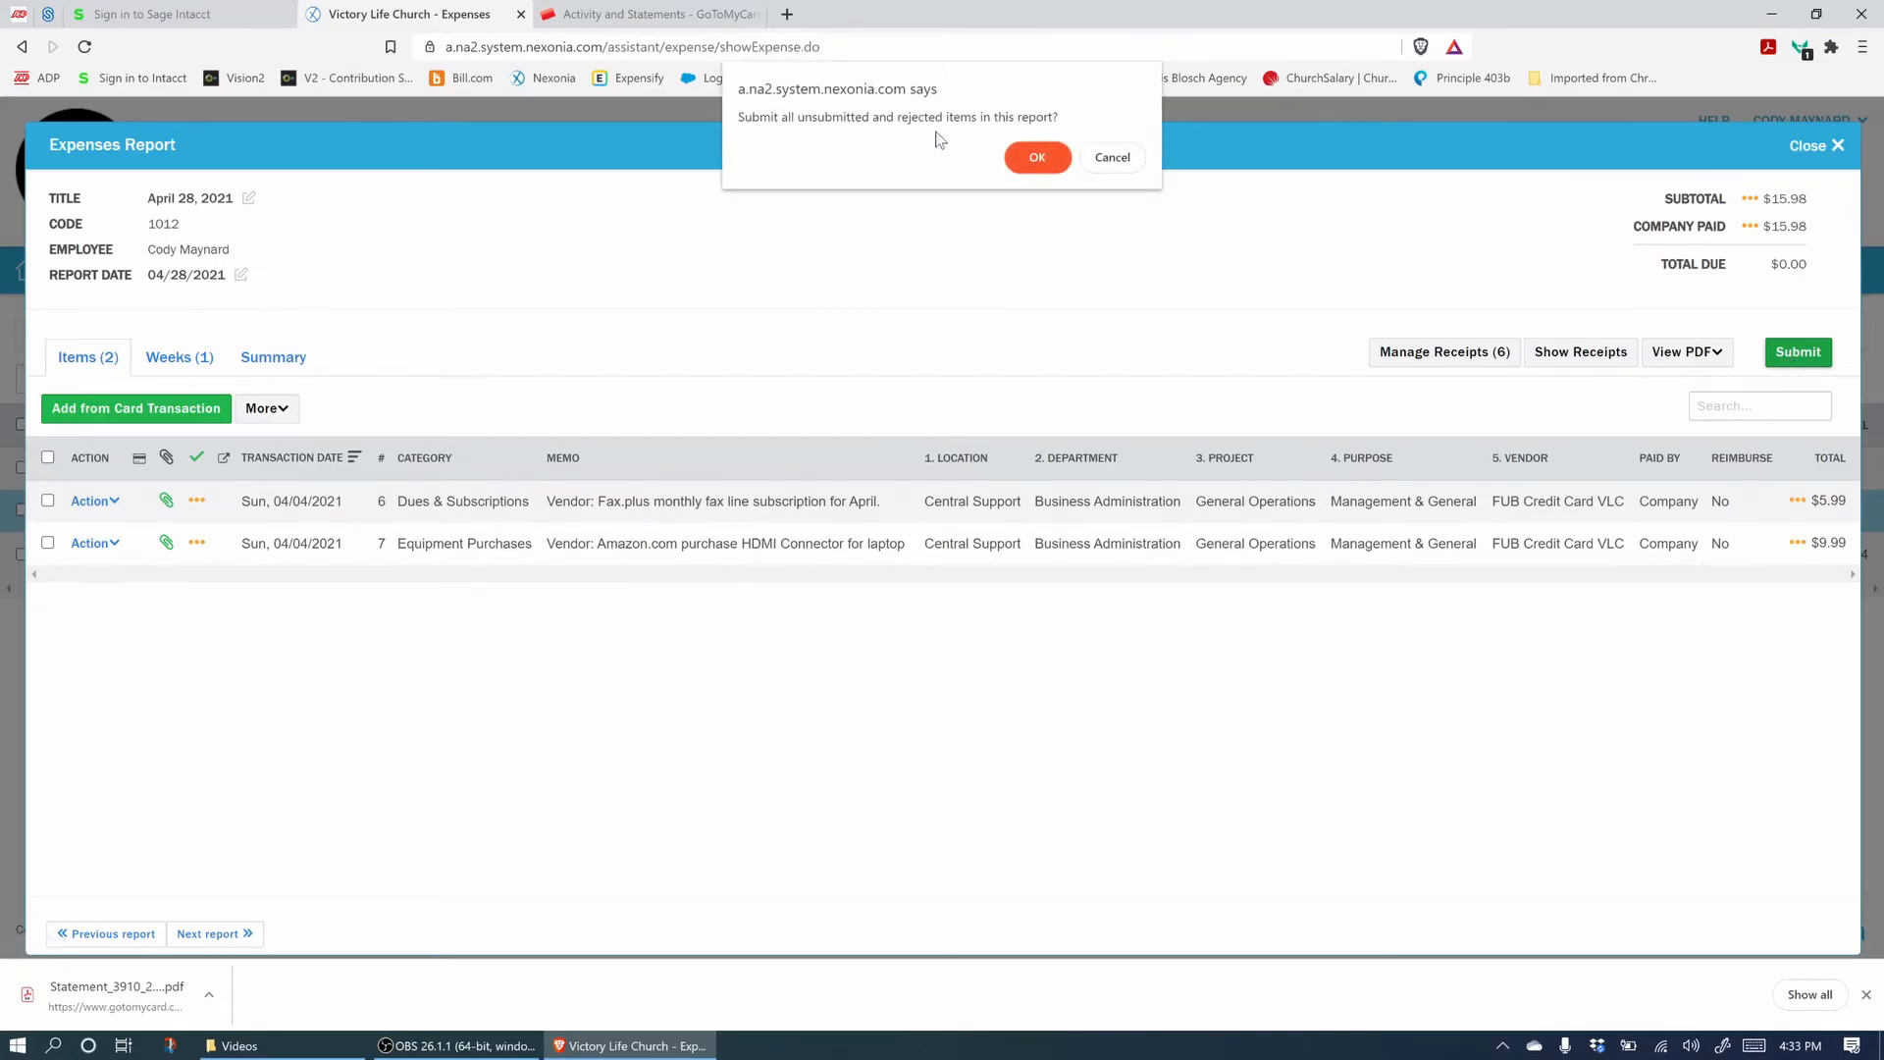
pyautogui.click(1035, 160)
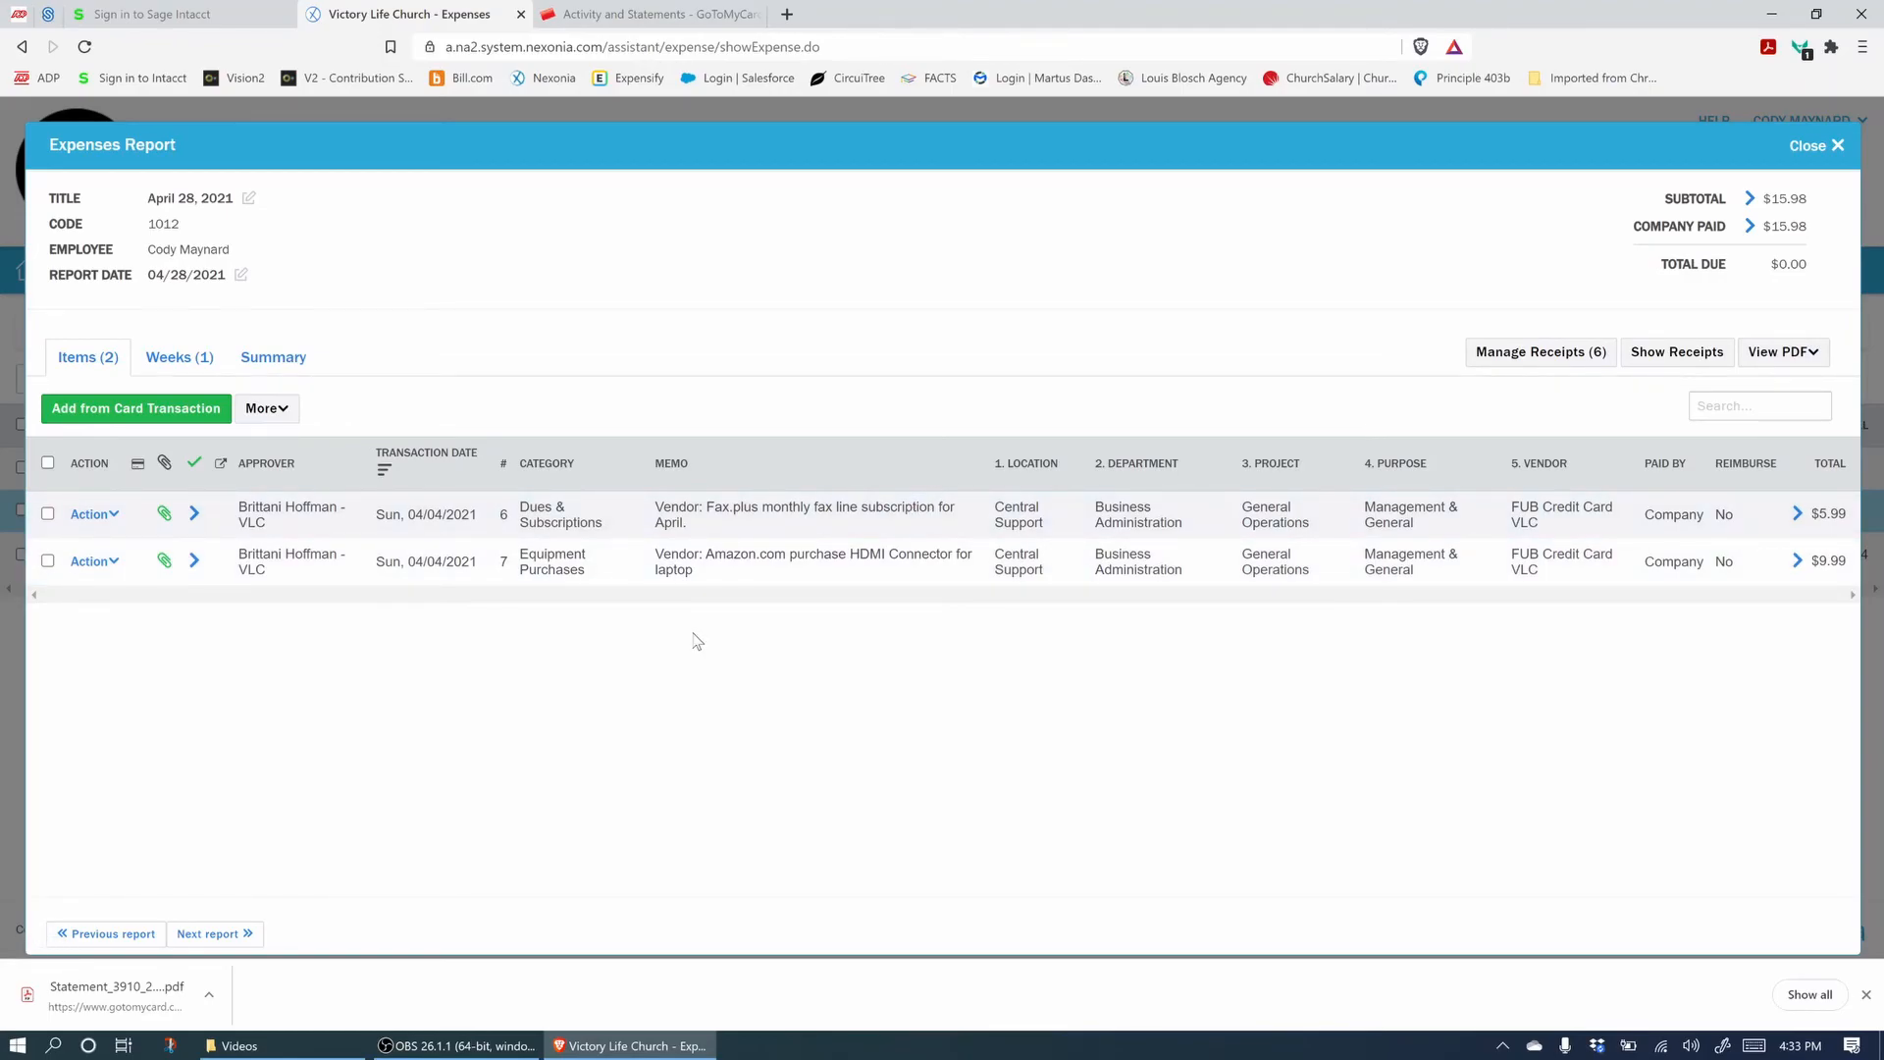
pyautogui.click(1807, 147)
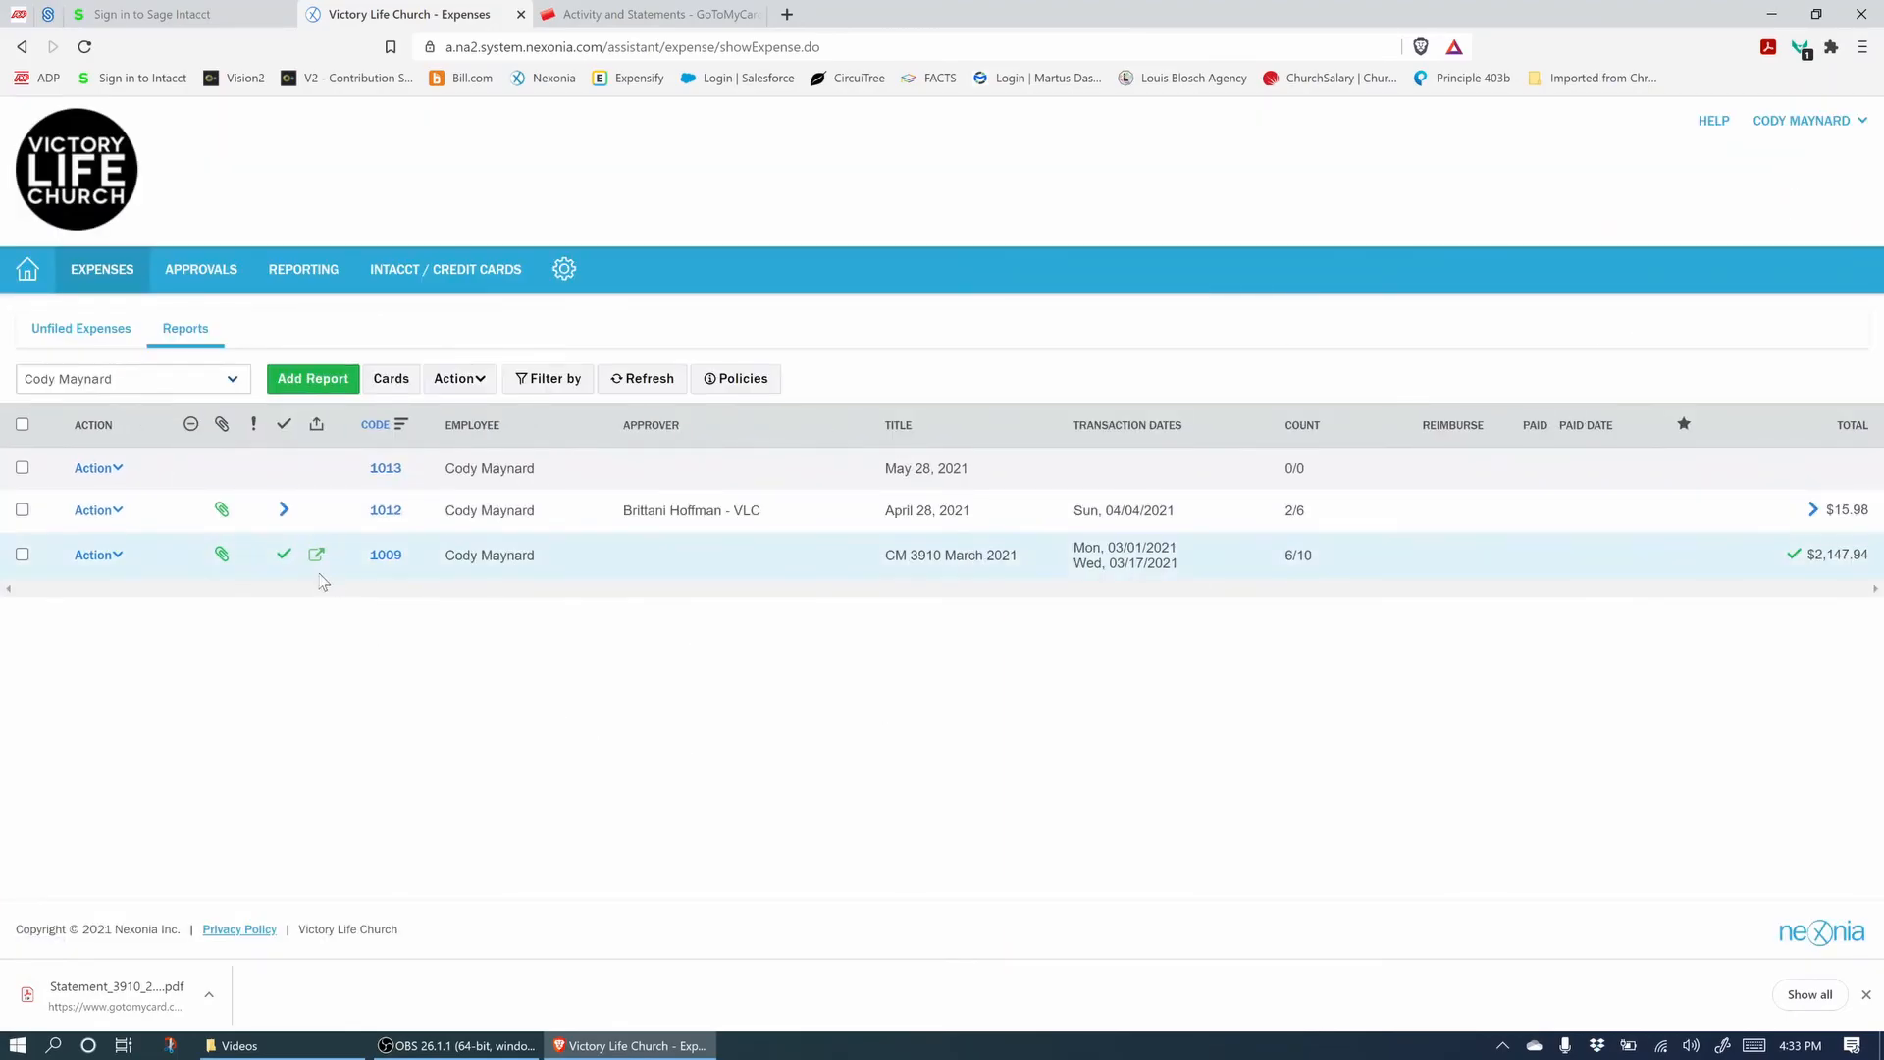